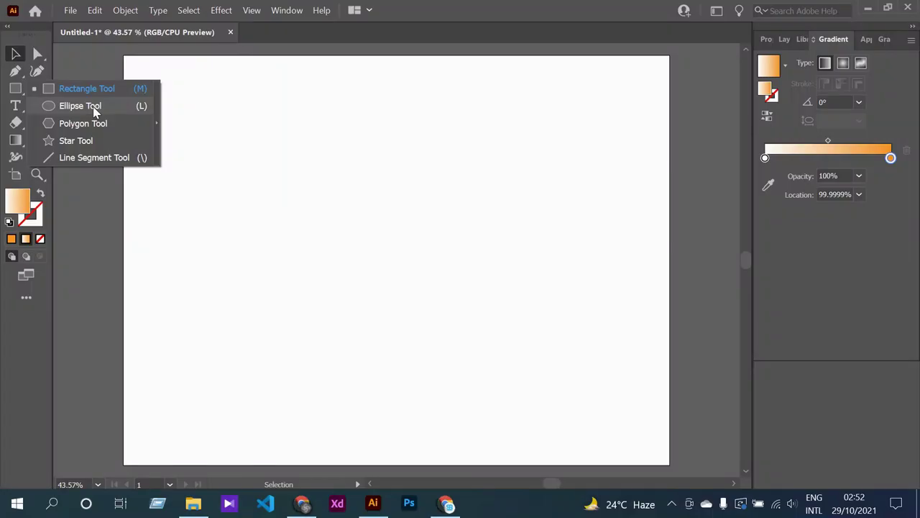
Draw a 284 px circle in the middle of the artboard with the Ellipse Tool.
left_click(92, 106)
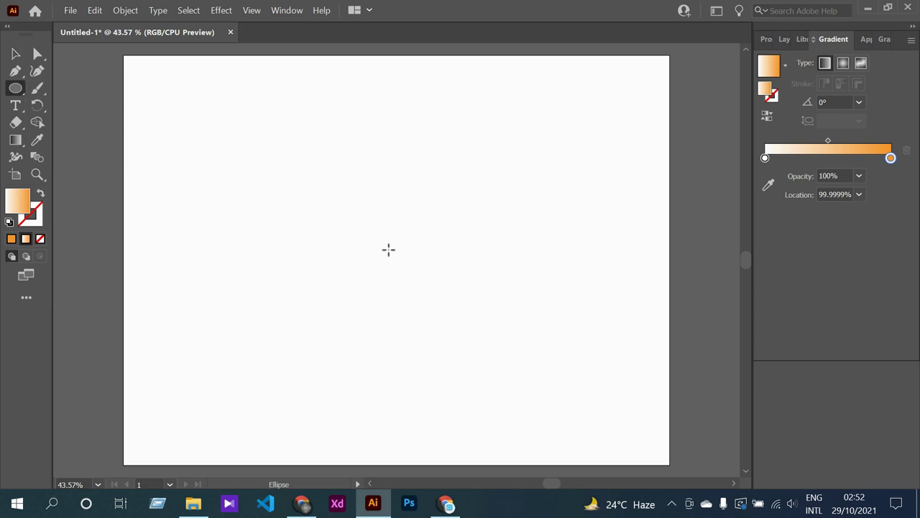
left_click_drag(389, 250, 438, 314)
key("v")
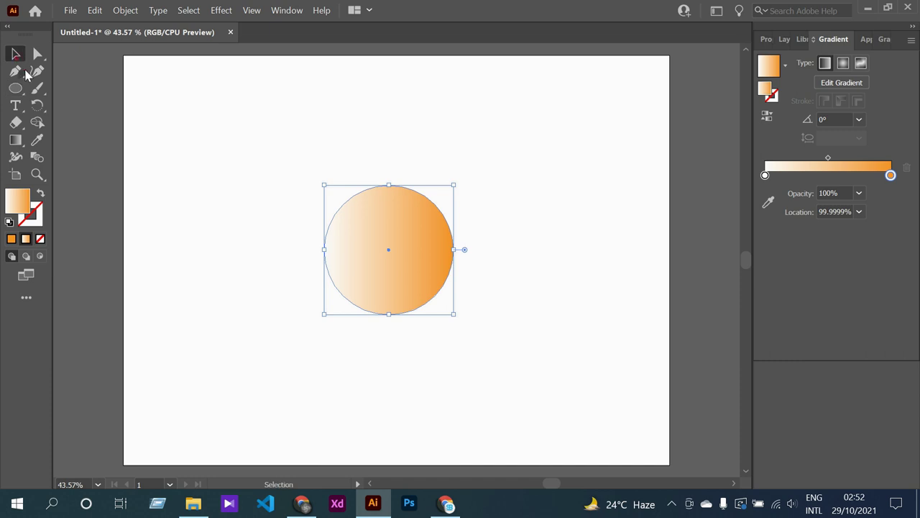
Set the circle's fill to None and give it a thick black stroke of about 37 pt.
left_click(41, 240)
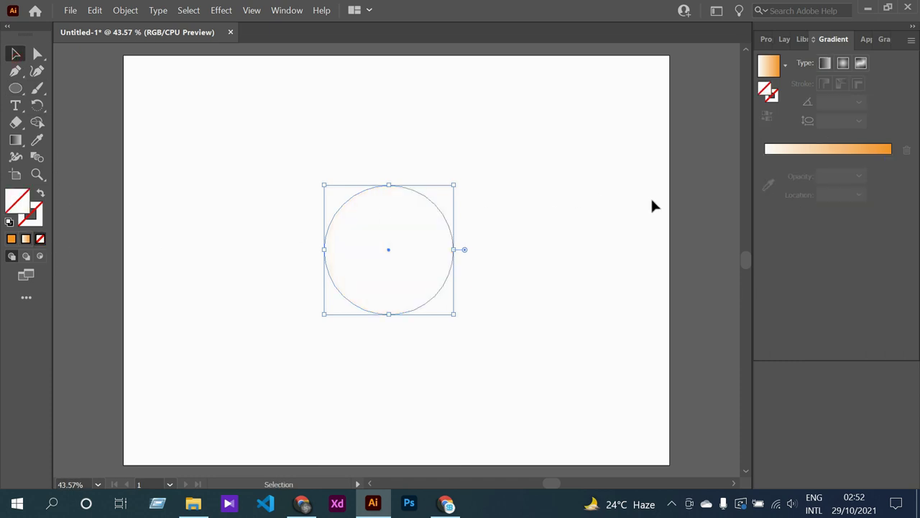
left_click(767, 39)
left_click(811, 215)
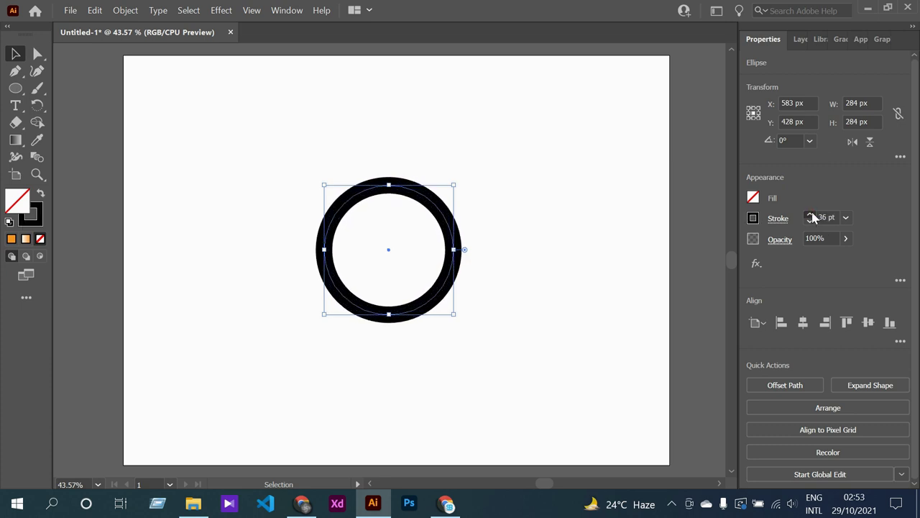
left_click(503, 287)
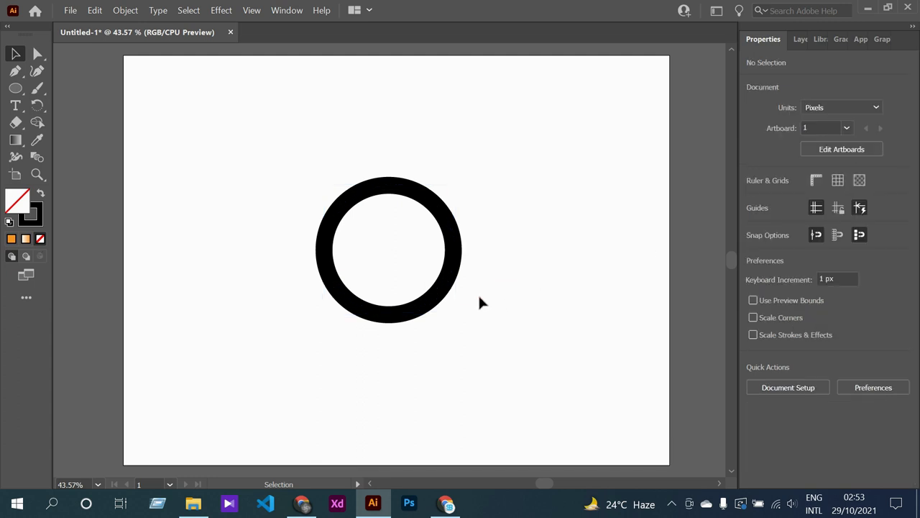
Copy the ring and Paste in Place directly over the original.
left_click_drag(478, 295, 419, 242)
left_click(98, 11)
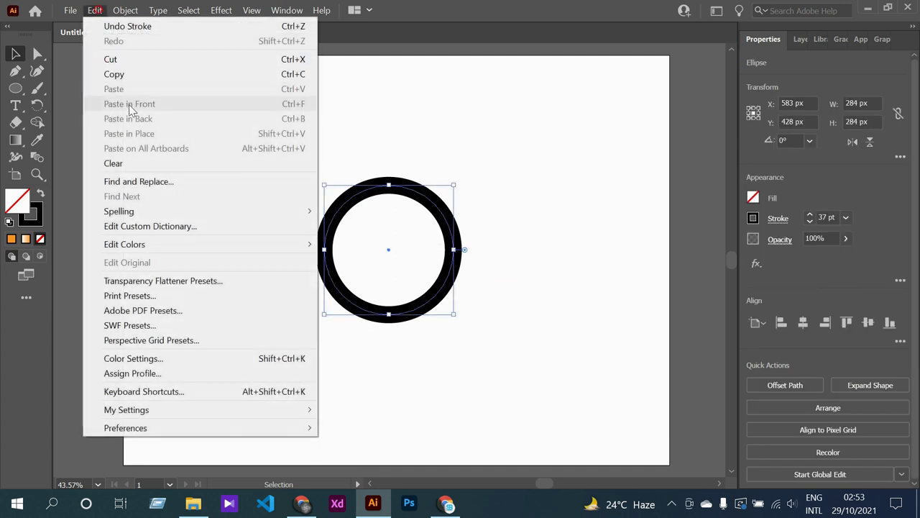
left_click(126, 75)
left_click(95, 10)
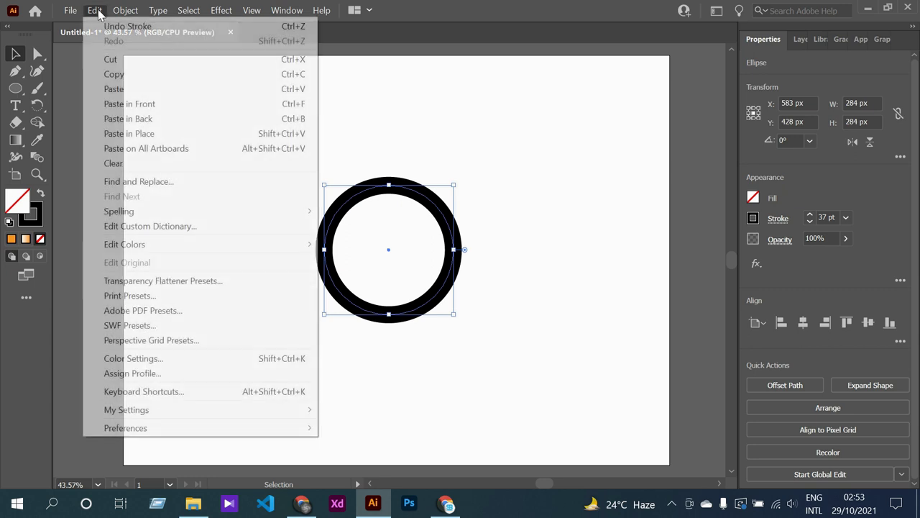
left_click(159, 136)
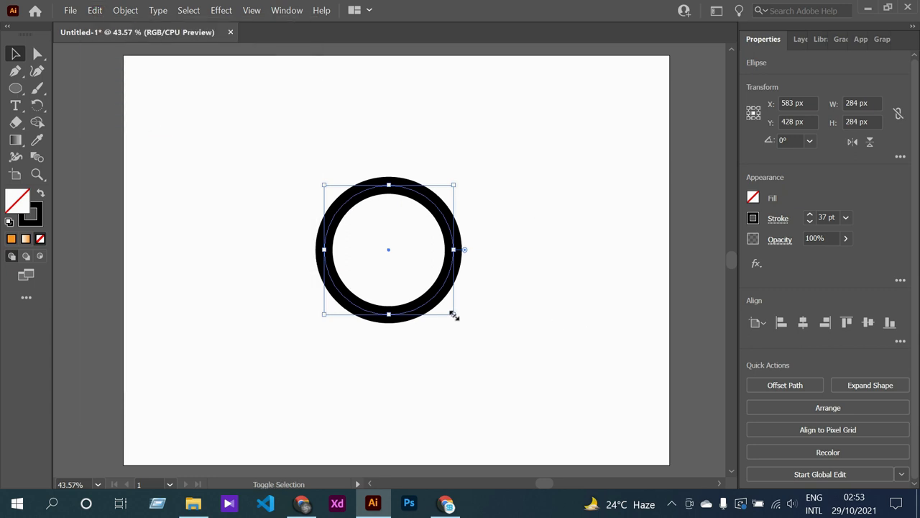
Scale the pasted copy down to a 151 px inner ring.
left_click_drag(454, 313, 434, 289)
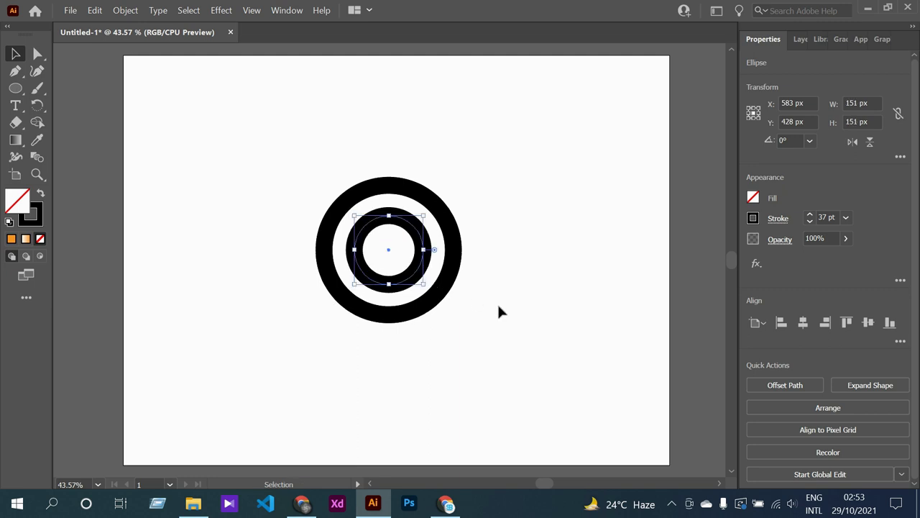
left_click(498, 306)
scroll(500, 306, "up", 1)
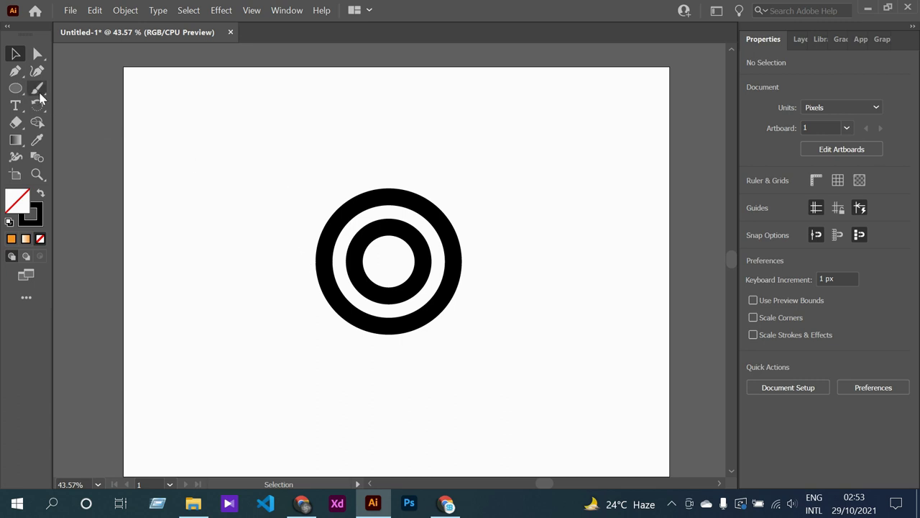
Draw a straight vertical line with the Pen tool to the right of the rings.
left_click(15, 70)
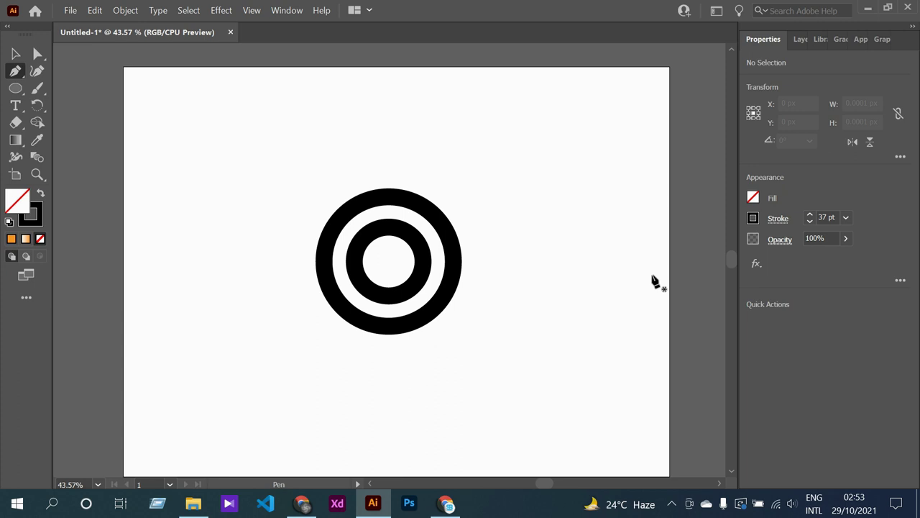
left_click(552, 204)
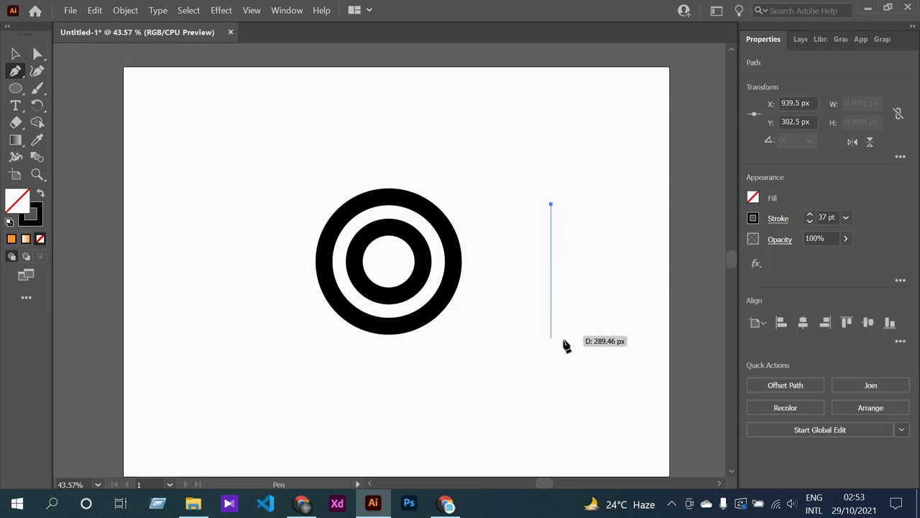
left_click(564, 364, "shift")
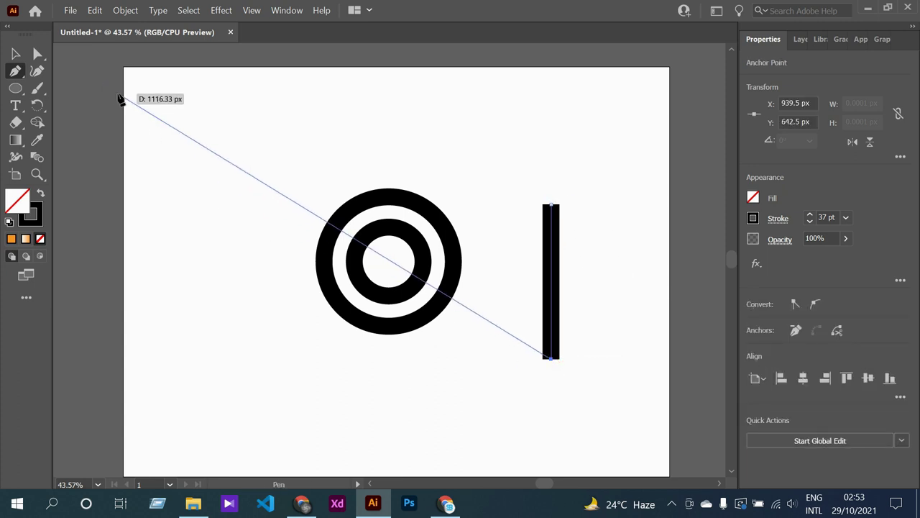
key("v")
left_click(285, 184)
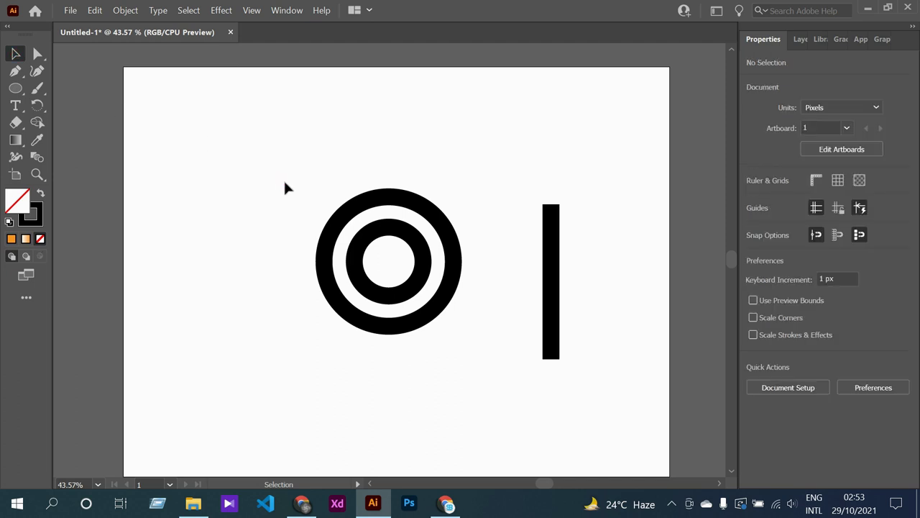
Expand the rings' and line's strokes into filled shapes, then move the bar up.
left_click_drag(288, 160, 515, 277)
left_click_drag(302, 136, 614, 337)
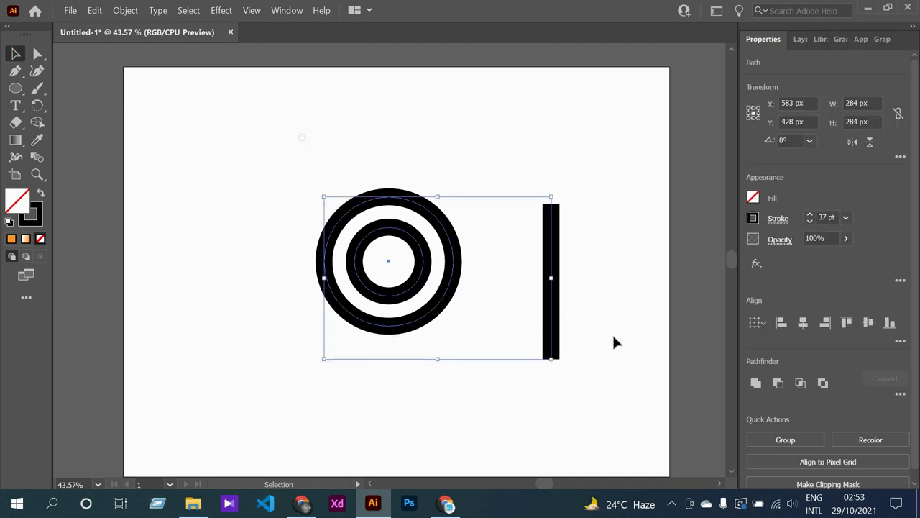
left_click(125, 10)
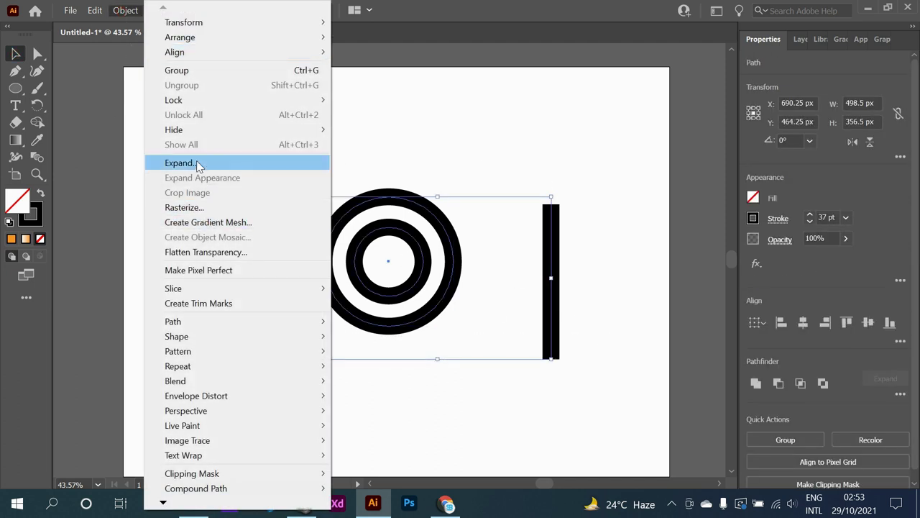
left_click(198, 162)
left_click(439, 335)
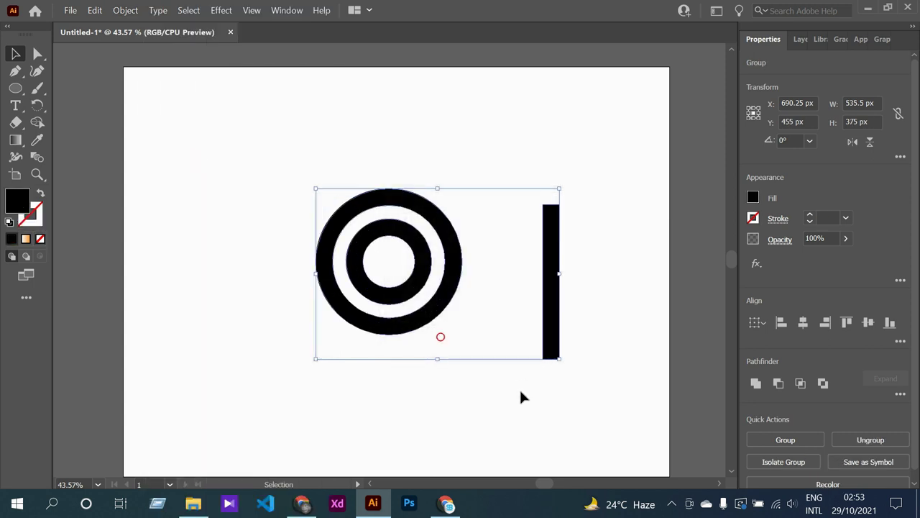
left_click(521, 394)
left_click_drag(551, 336, 525, 264)
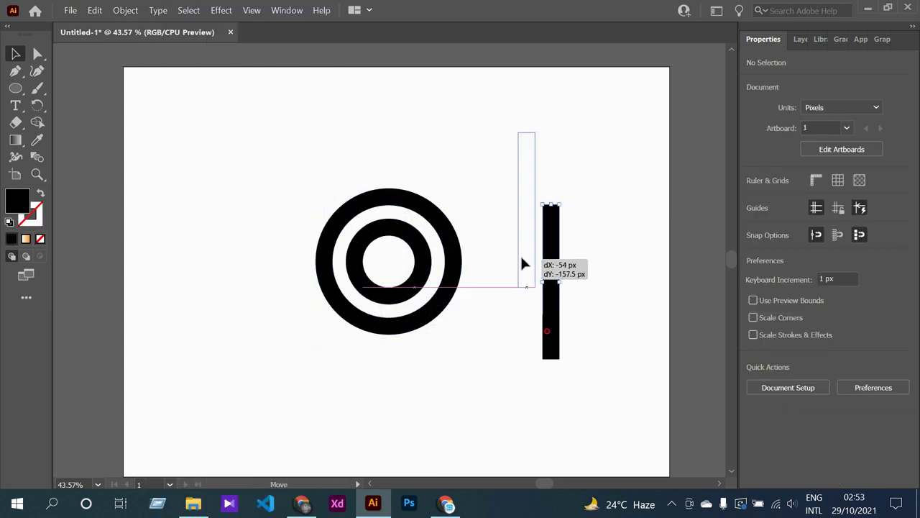
Alt-drag a duplicate of the vertical bar just to its right.
left_click(590, 292)
scroll(590, 292, "up", 1)
scroll(592, 295, "down", 1)
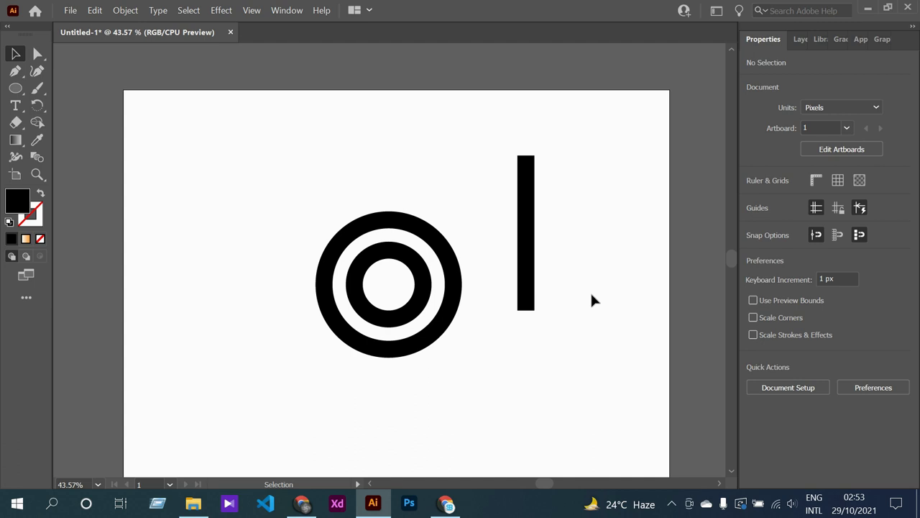
left_click_drag(532, 295, 580, 295, "alt")
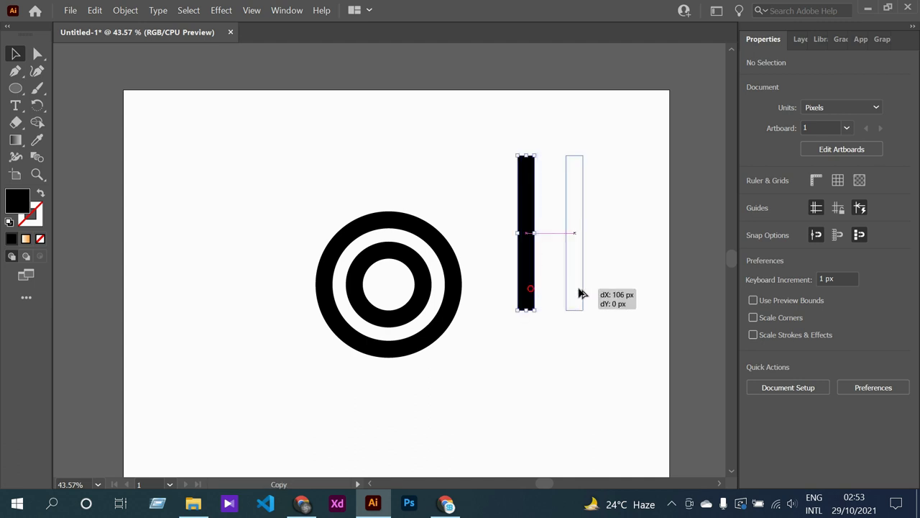
left_click(541, 354)
scroll(540, 341, "down", 6)
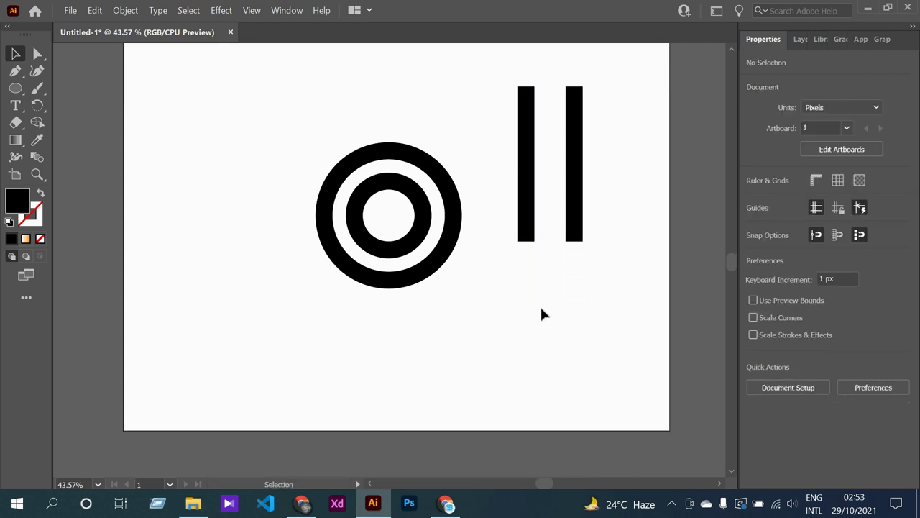
scroll(540, 310, "up", 1)
Rotate the left bar to 45° and shift it down and right.
left_click(524, 251)
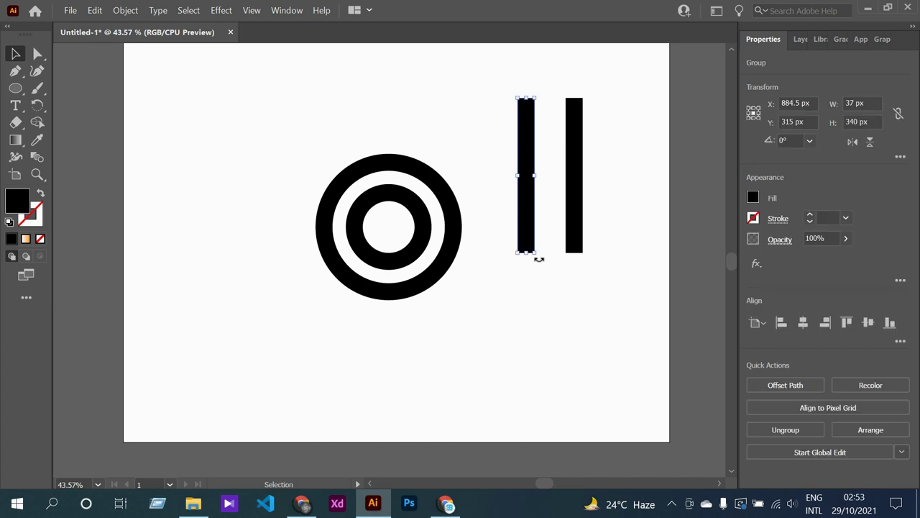
mouse_move(539, 258)
left_mouse_down()
mouse_move(596, 250)
mouse_move(588, 248)
mouse_move(618, 263)
mouse_move(634, 399)
left_mouse_up()
left_click(594, 332)
left_click(565, 403)
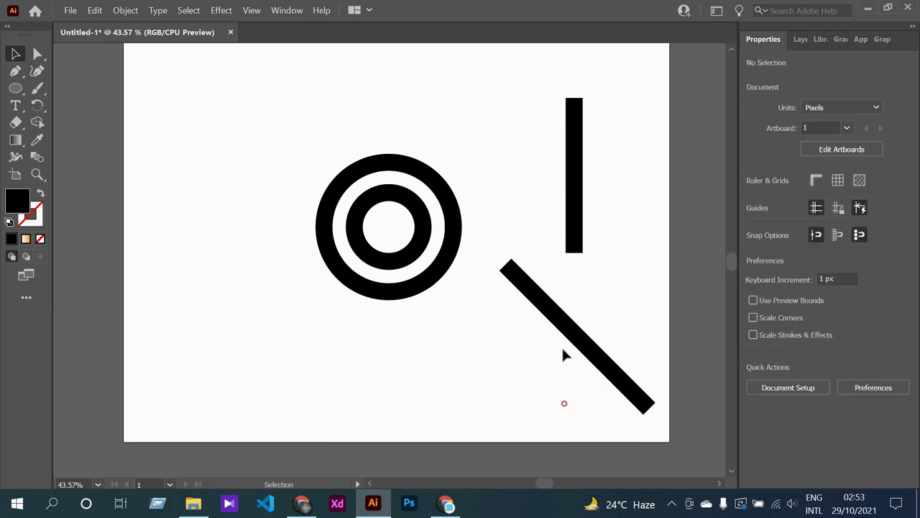
scroll(563, 354, "down", 1)
Reflect the diagonal bar with Copy to form a thick X.
right_click(617, 338)
mouse_move(654, 248)
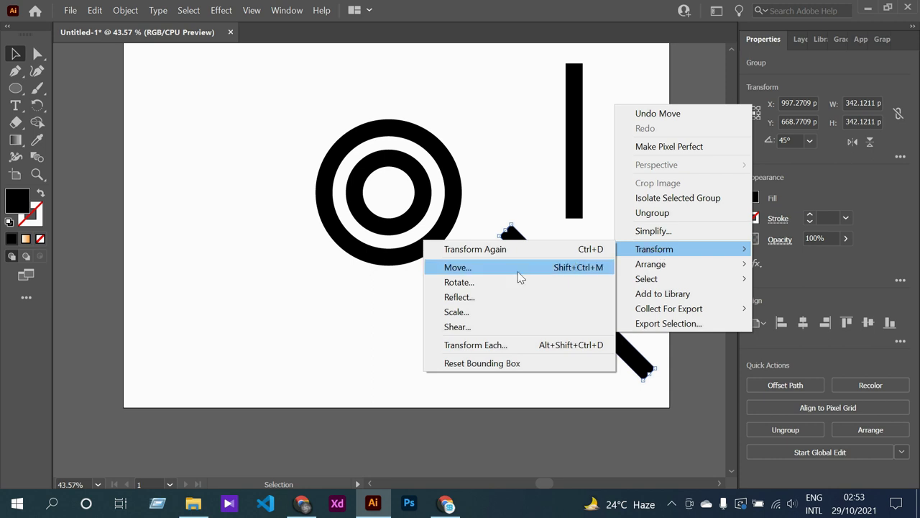
left_click(480, 299)
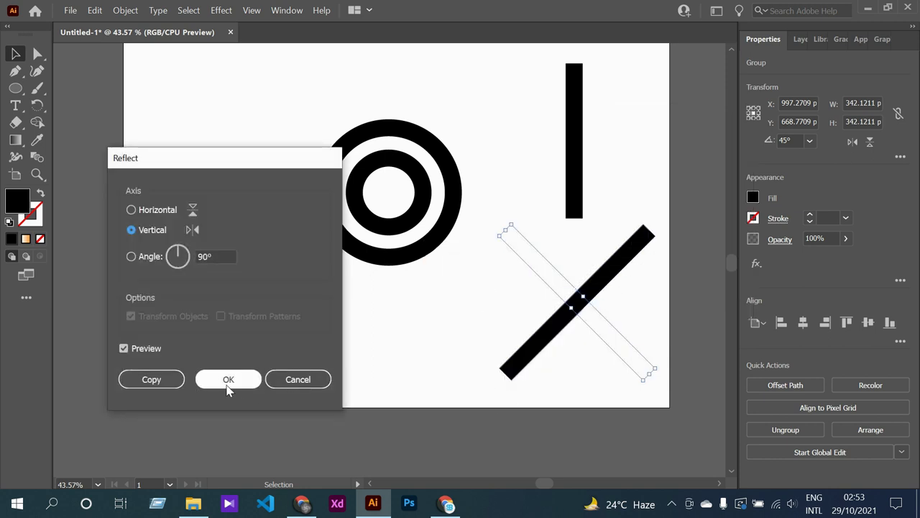
left_click(142, 381)
left_click(460, 320)
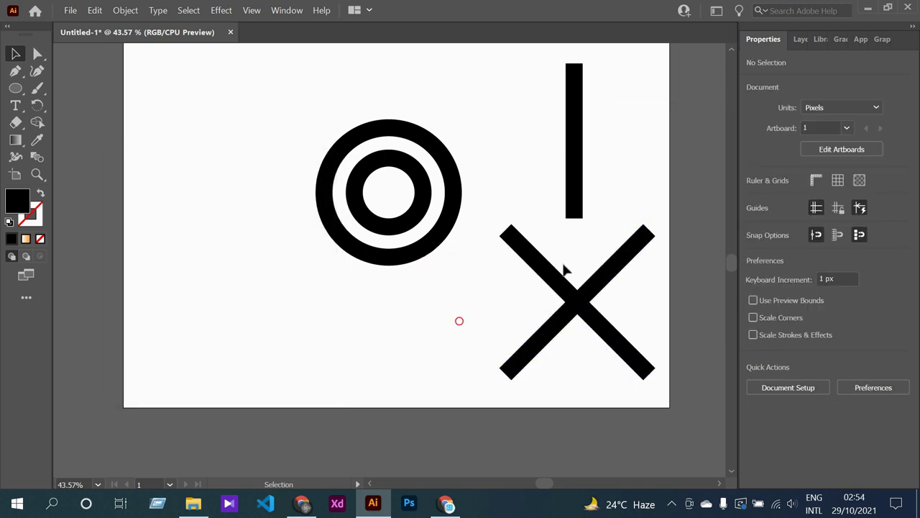
left_click_drag(563, 263, 594, 360)
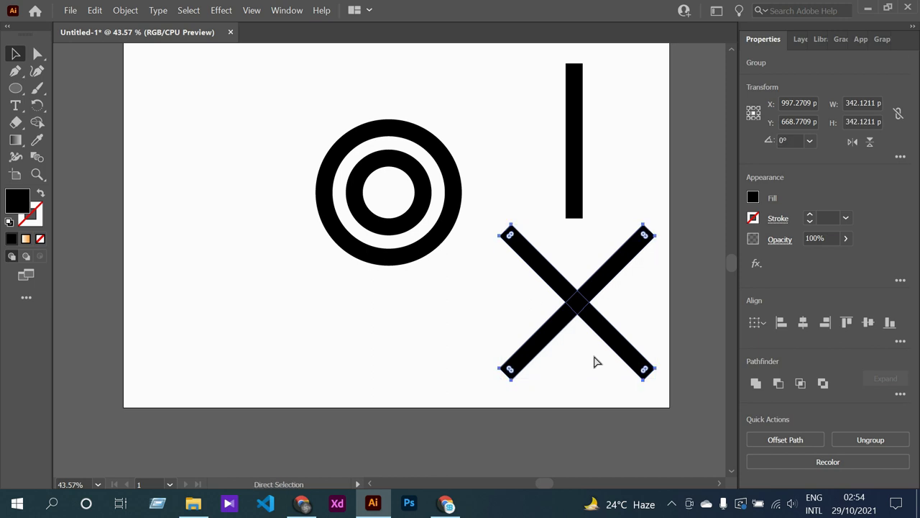
key("v")
left_click(498, 316)
Move the X onto the rings and align it horizontally centred on them.
scroll(503, 323, "up", 2)
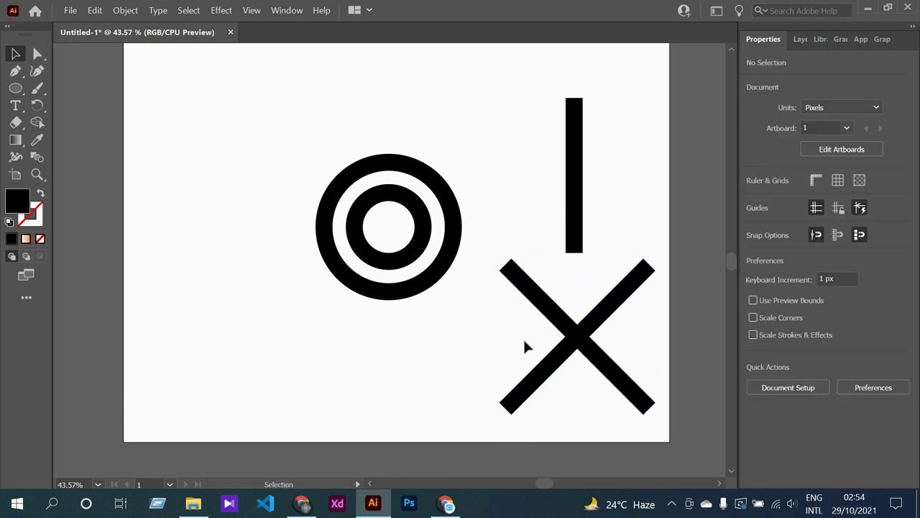
mouse_move(571, 347)
left_mouse_down()
mouse_move(368, 275)
mouse_move(384, 243)
left_mouse_up()
left_click(510, 249)
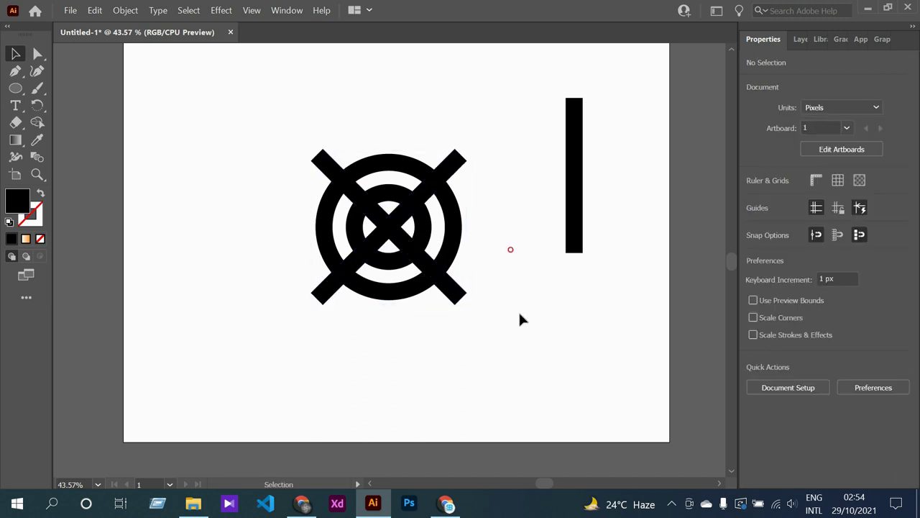
left_click_drag(518, 310, 311, 148)
left_click(804, 322)
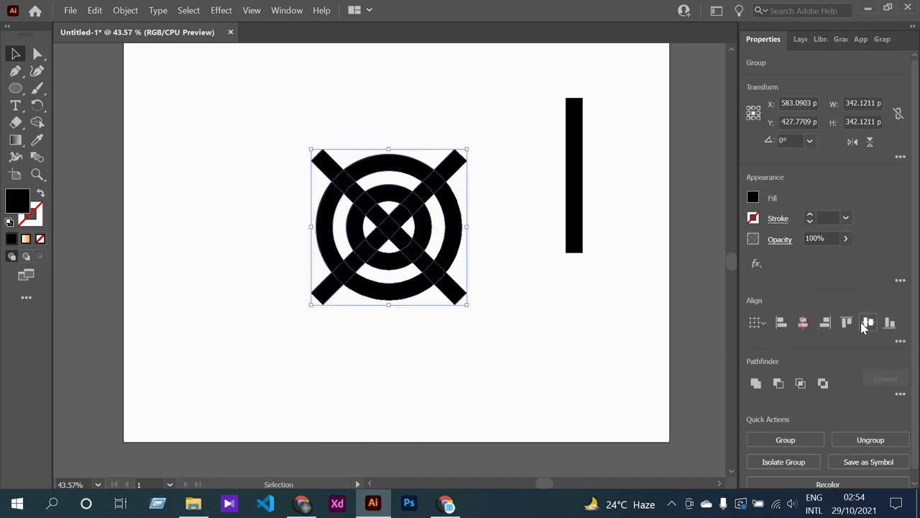
scroll(503, 294, "up", 1)
key("ctrl+equal")
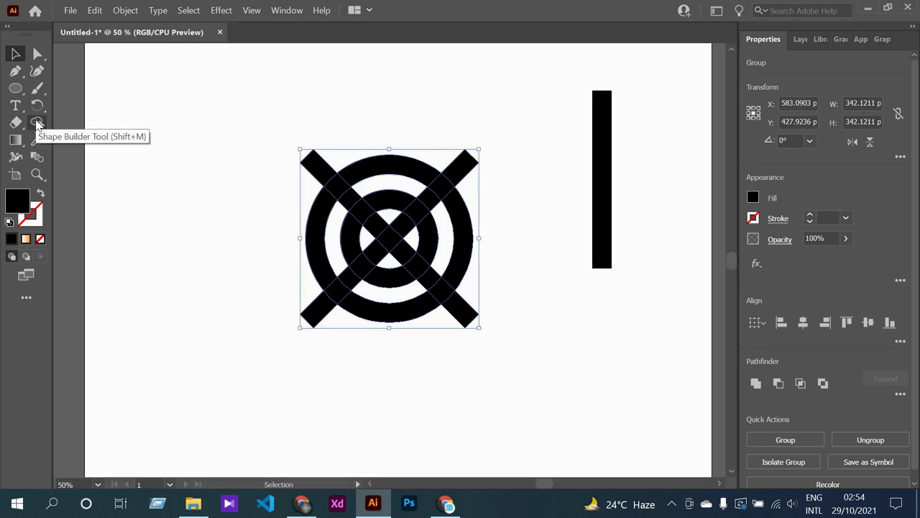
Delete the four outer arm tips of the X with the Shape Builder tool.
left_click(38, 124)
scroll(348, 195, "up", 1)
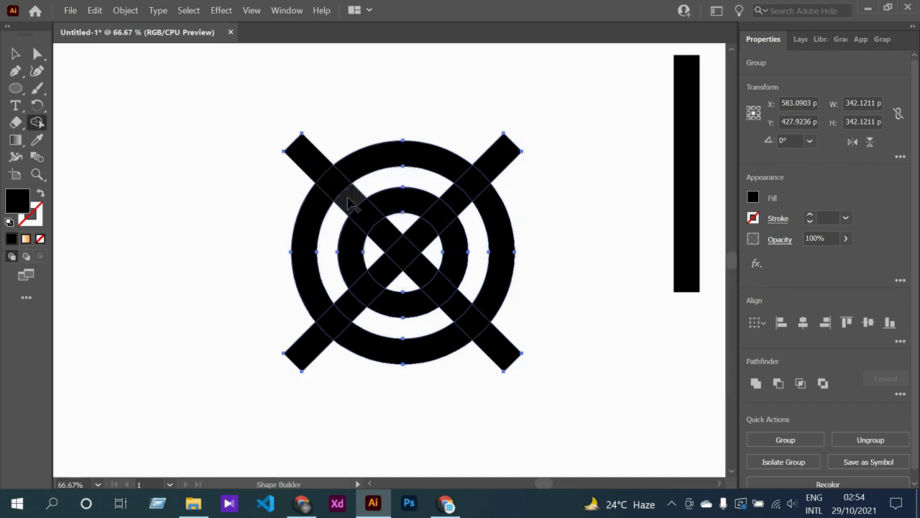
left_click_drag(325, 133, 299, 188)
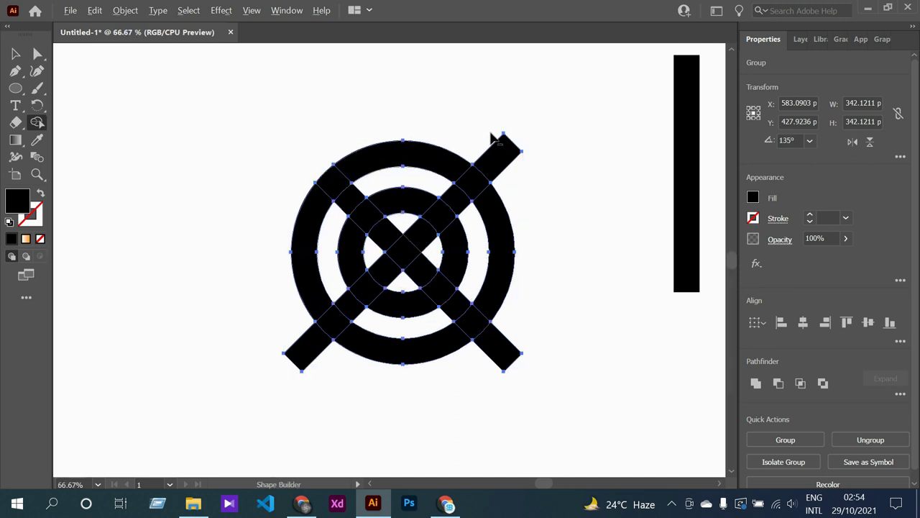
left_click_drag(487, 139, 523, 192)
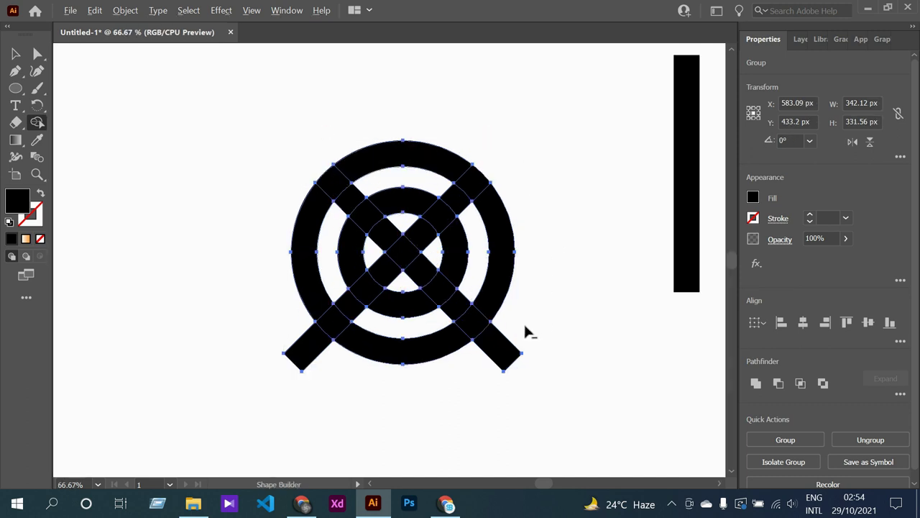
left_click_drag(525, 332, 481, 312)
left_click_drag(320, 367, 282, 325)
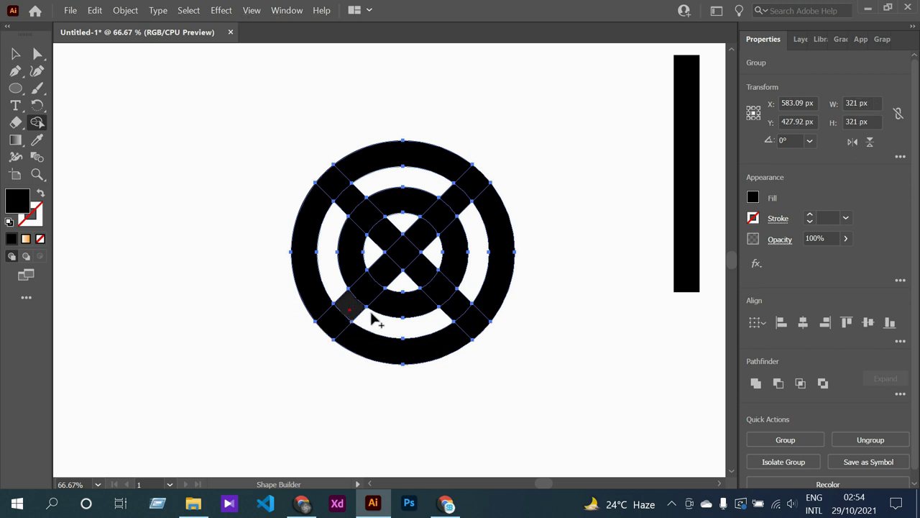
Delete the inner X pieces and the outer ring's right arc, leaving a W.
mouse_move(373, 319)
left_mouse_down()
mouse_move(455, 321)
mouse_move(409, 304)
left_mouse_up()
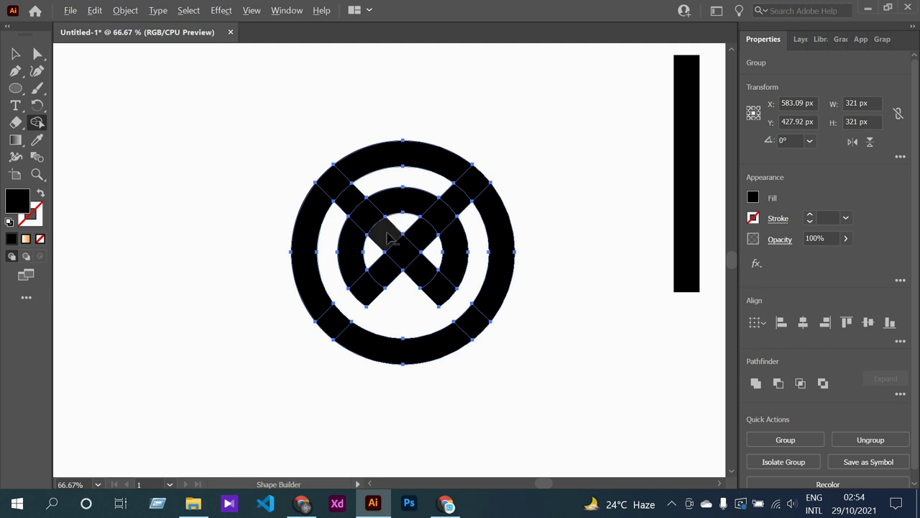
left_click_drag(386, 237, 459, 204)
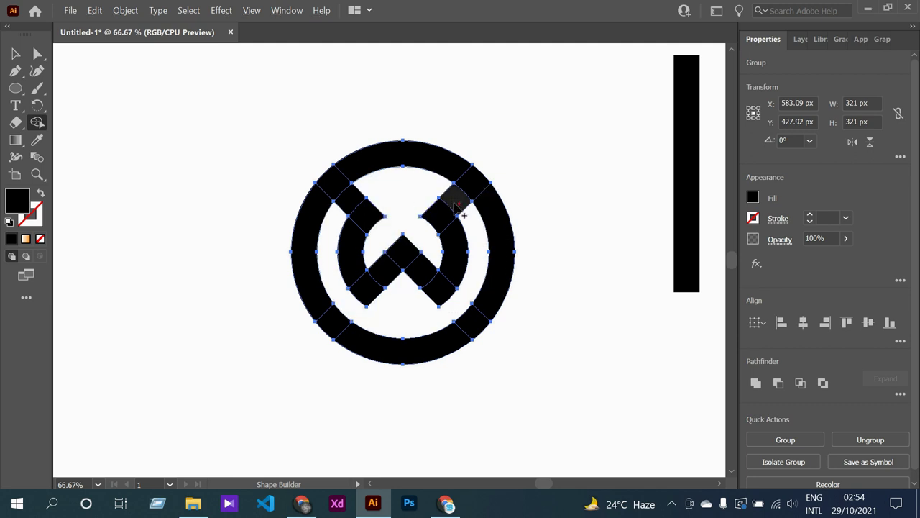
left_click(357, 208, "alt")
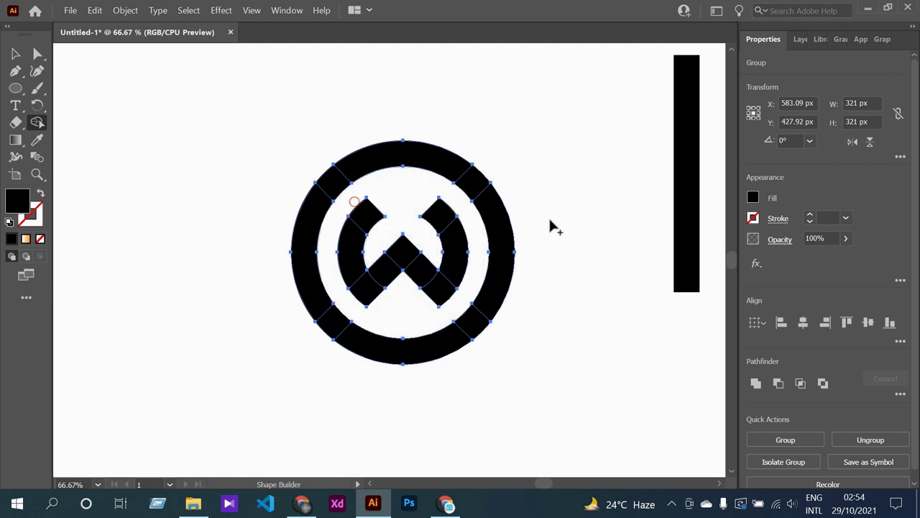
left_click(501, 271, "alt")
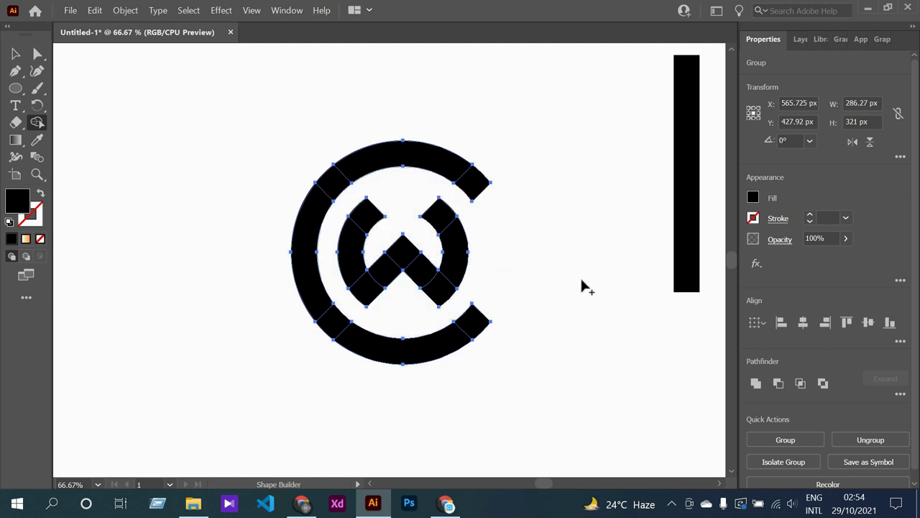
left_click(16, 54)
left_click(204, 226)
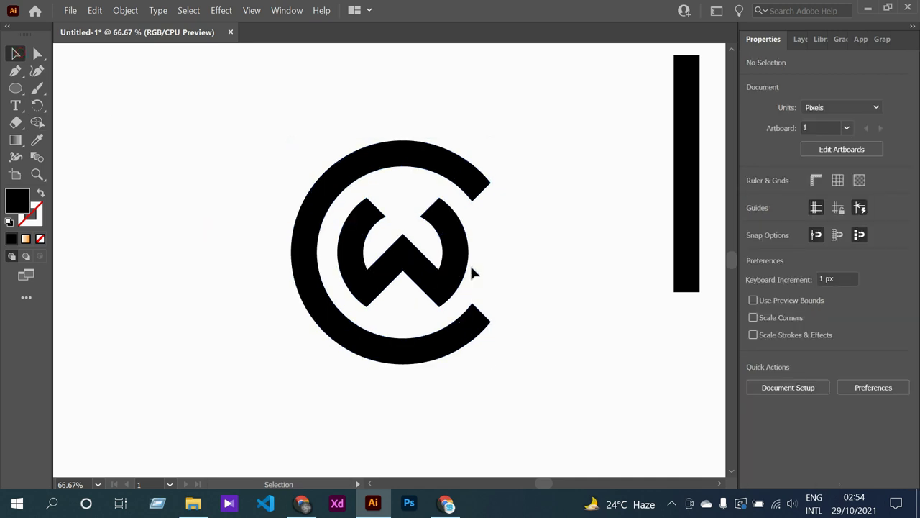
Undo the outer ring arc deletion and zoom out to 50%.
key("ctrl+z")
key("ctrl+z")
left_click(541, 282)
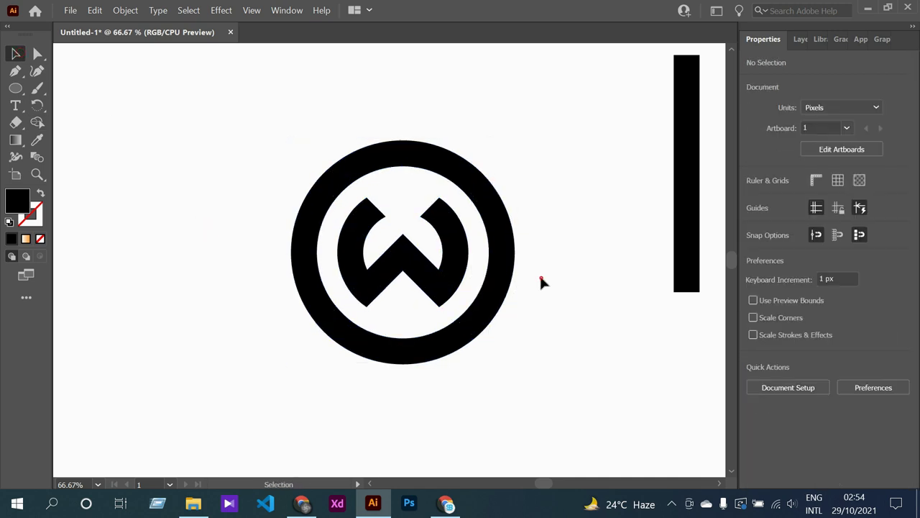
key("ctrl+minus")
key("ctrl+equal")
key("ctrl+minus")
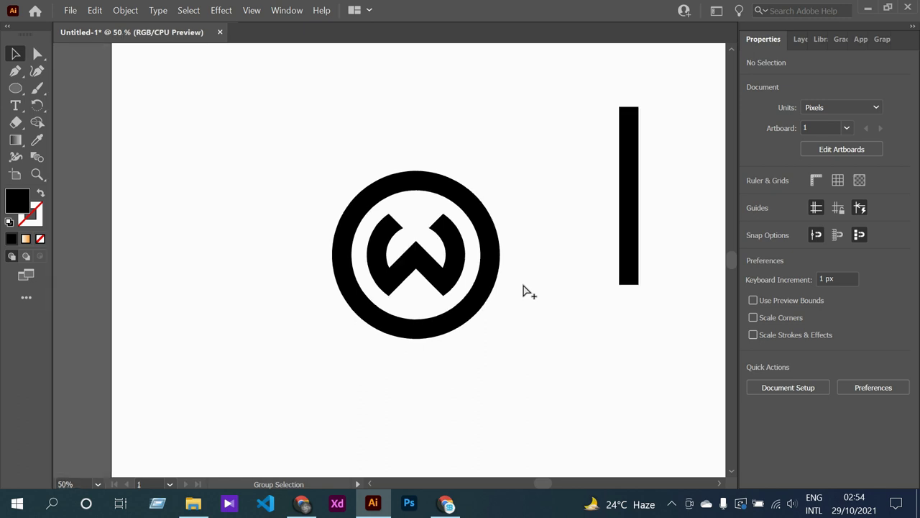
Move the vertical black bar down closer to the logo.
left_click_drag(625, 268, 565, 371)
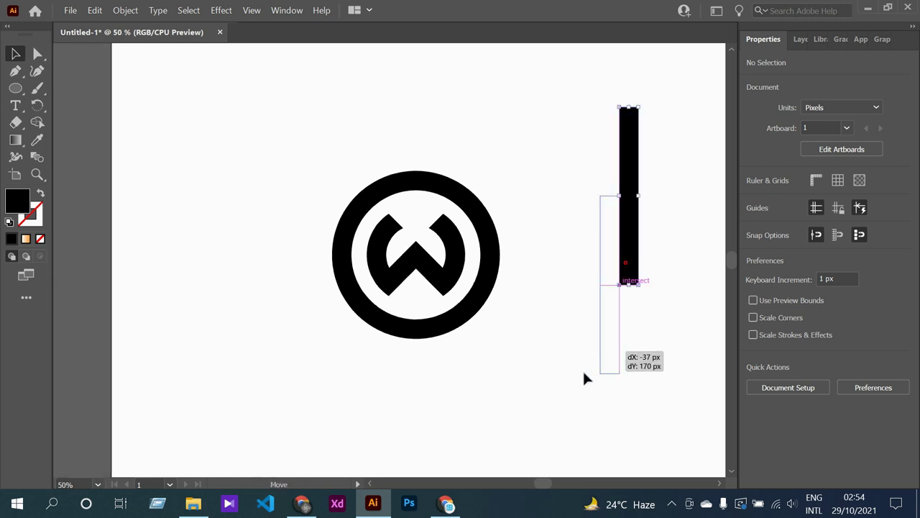
left_click_drag(509, 370, 515, 385)
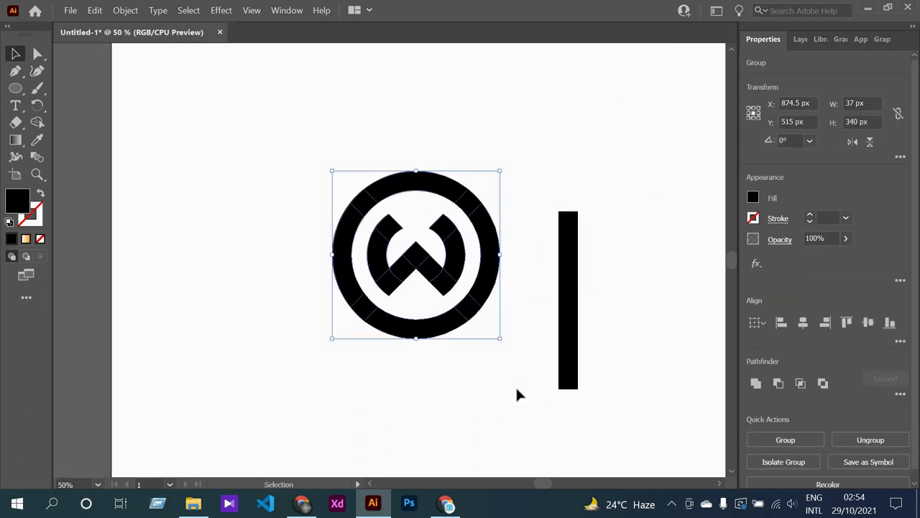
left_click(515, 386)
Duplicate the black bar to its right, undoing an accidental diagonal rotation.
left_click_drag(573, 372, 643, 355)
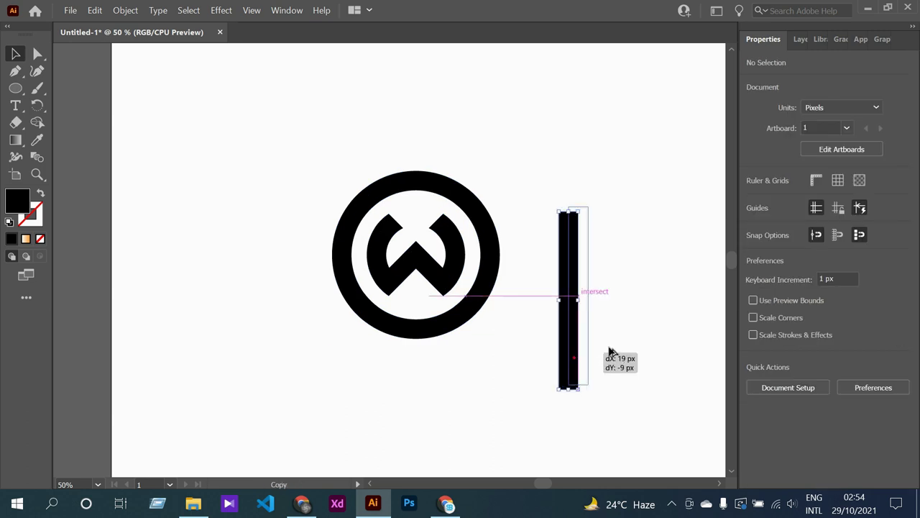
left_click(625, 416)
left_click(637, 358)
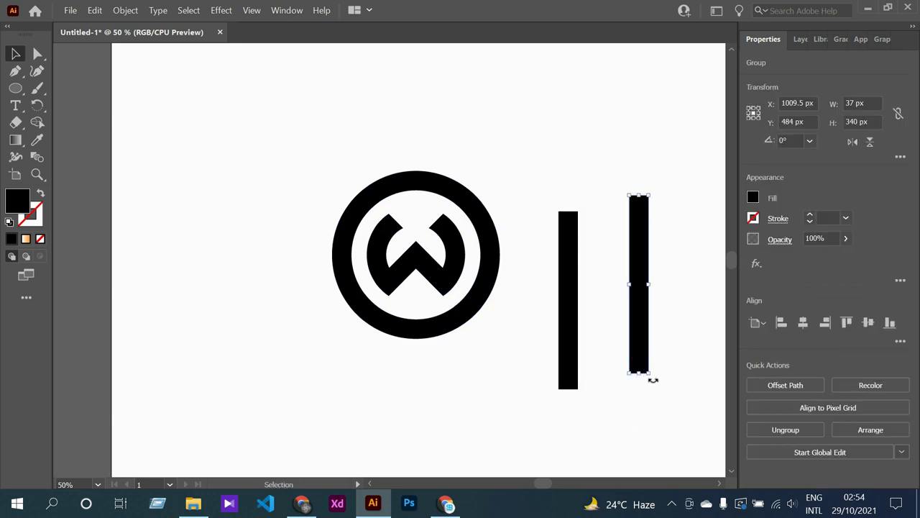
left_click_drag(670, 340, 685, 293)
key("z")
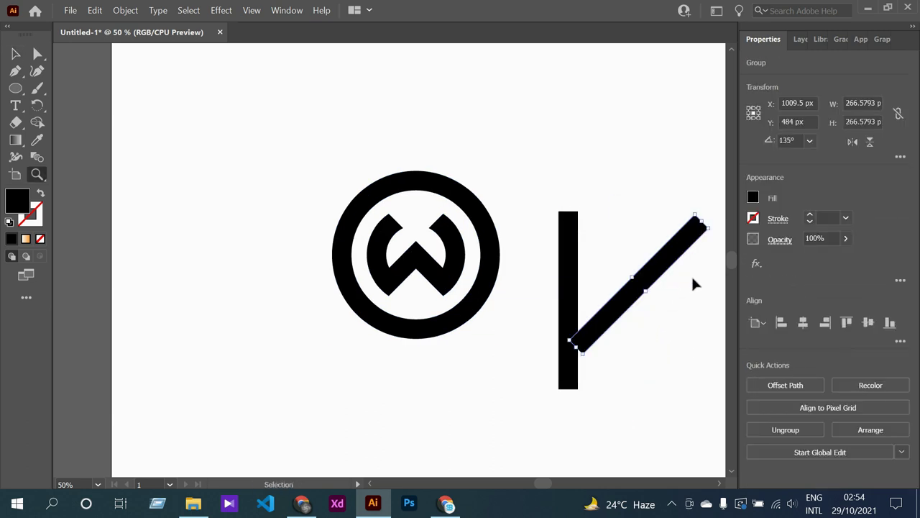
key("ctrl+z")
key("v")
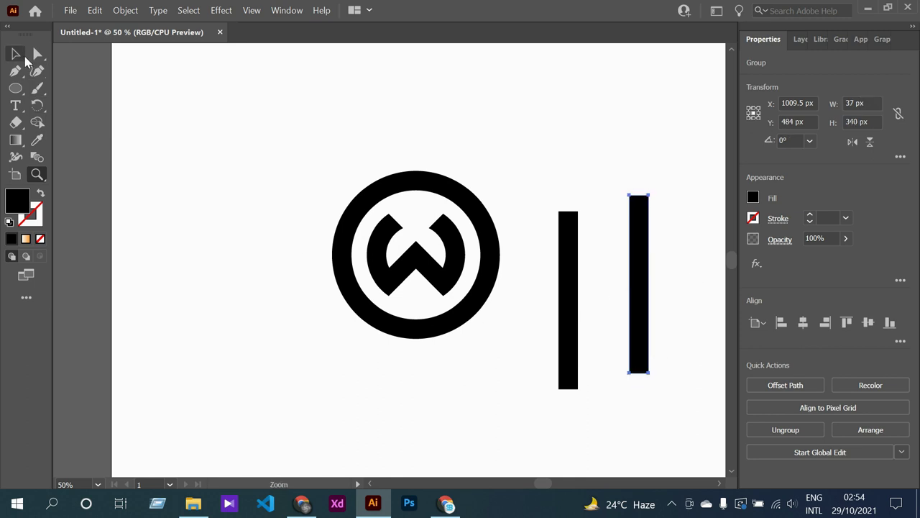
left_click(208, 253)
Rotate the copy 90° to horizontal at the artboard top; slide the vertical bar onto the logo.
left_click_drag(633, 345, 616, 287)
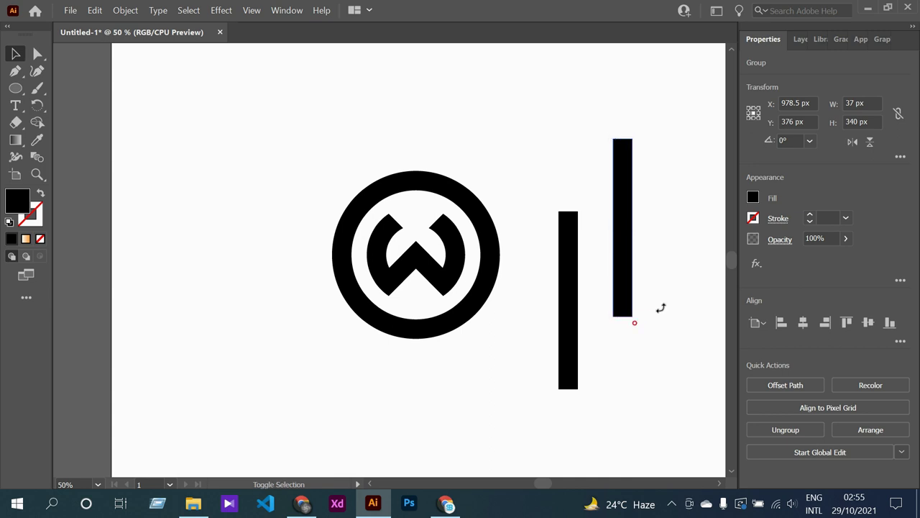
left_click_drag(661, 306, 708, 263)
left_click(642, 308)
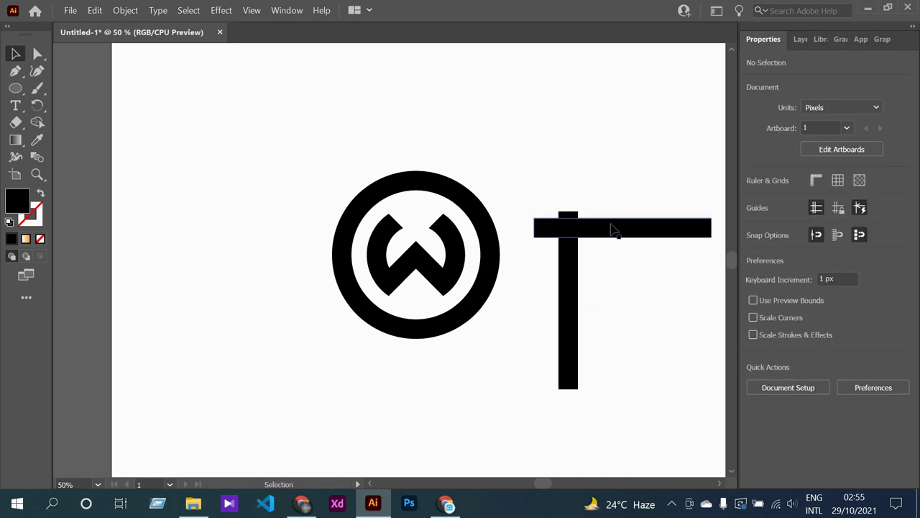
left_click_drag(611, 227, 586, 96)
left_click(588, 188)
scroll(616, 338, "up", 2)
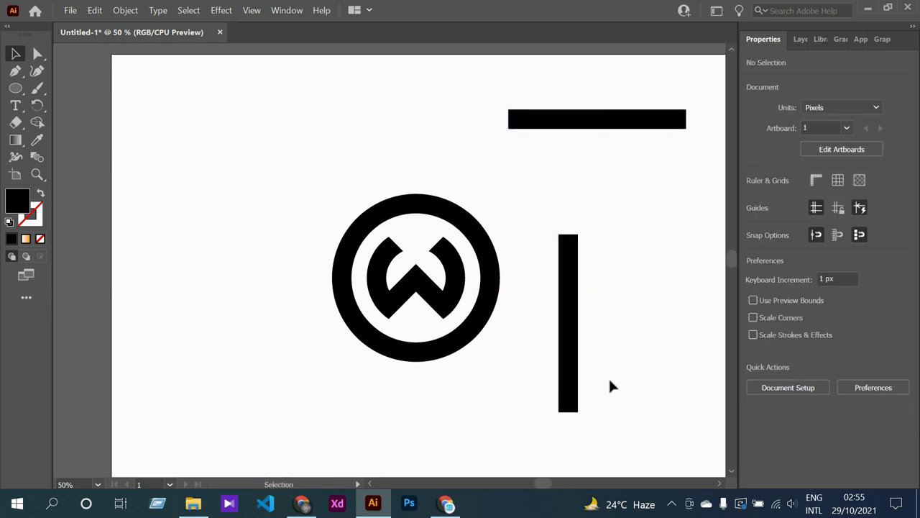
mouse_move(576, 384)
left_mouse_down()
mouse_move(430, 338)
mouse_move(418, 394)
left_mouse_up()
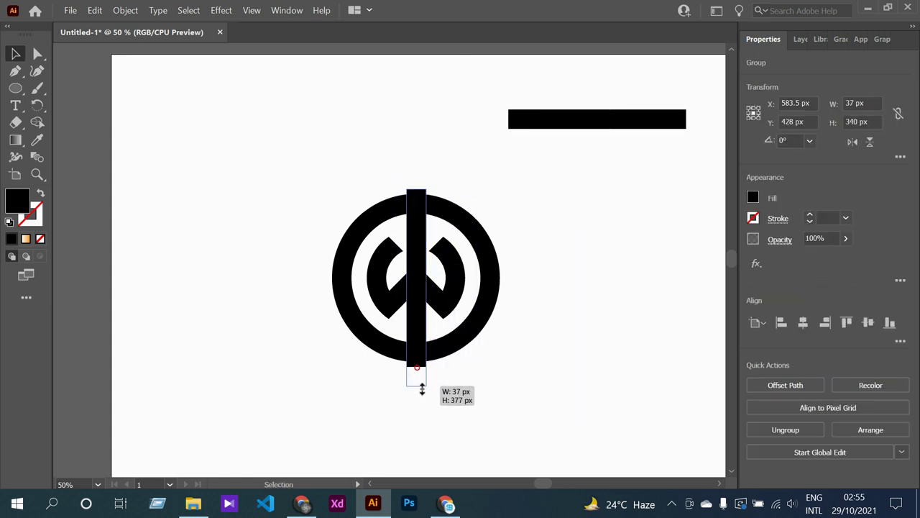
Vertically centre the stretched bar on the circle logo.
left_click(535, 371)
left_click_drag(293, 167, 460, 273)
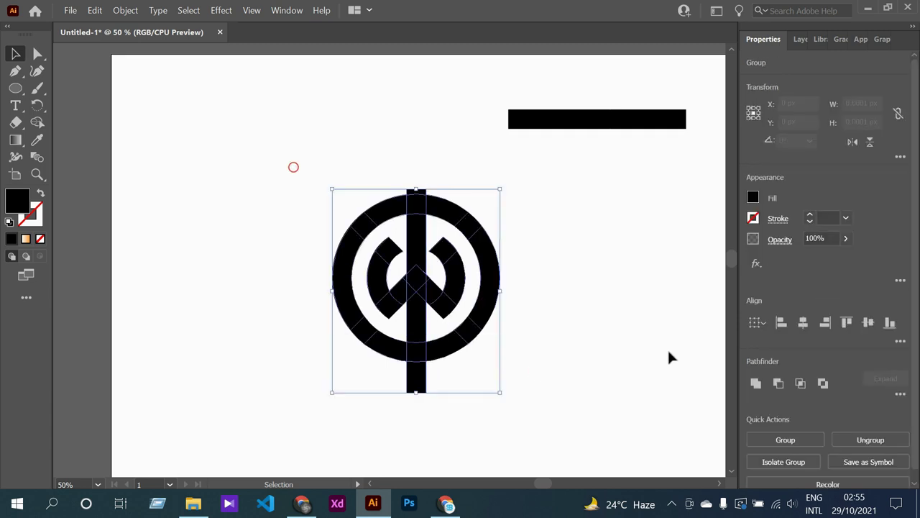
left_click(867, 322)
left_click(612, 332)
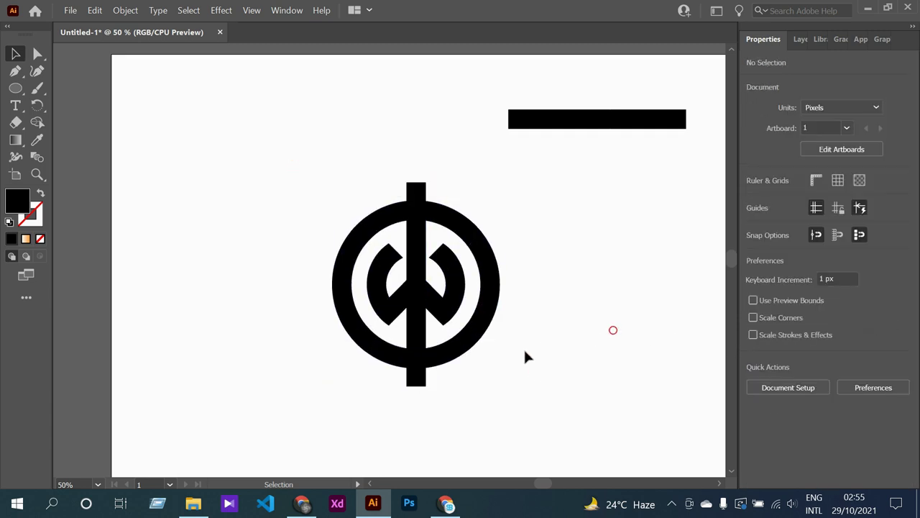
scroll(523, 348, "up", 1)
Add two bar copies beside it and vertically centre all three bars on the rings.
left_click_drag(414, 344, 435, 346)
left_click(548, 405)
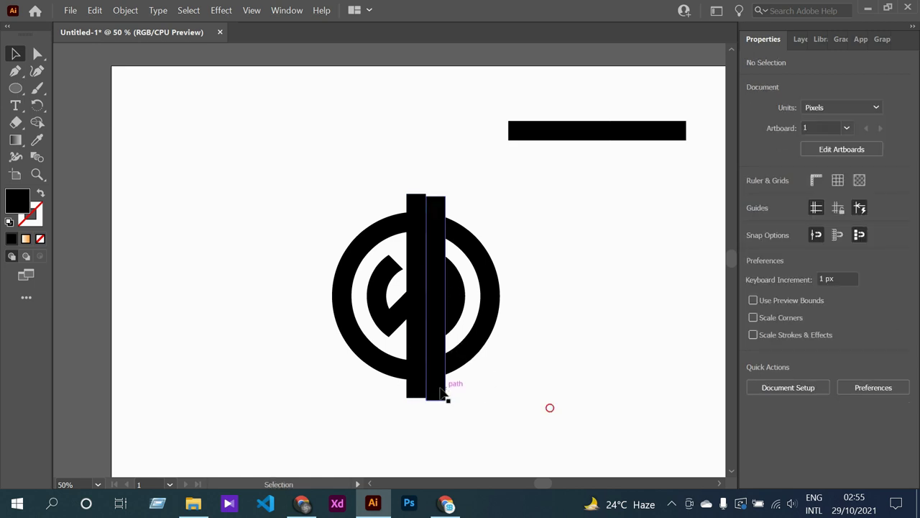
mouse_move(429, 392)
left_mouse_down()
mouse_move(399, 390)
mouse_move(532, 407)
left_mouse_up()
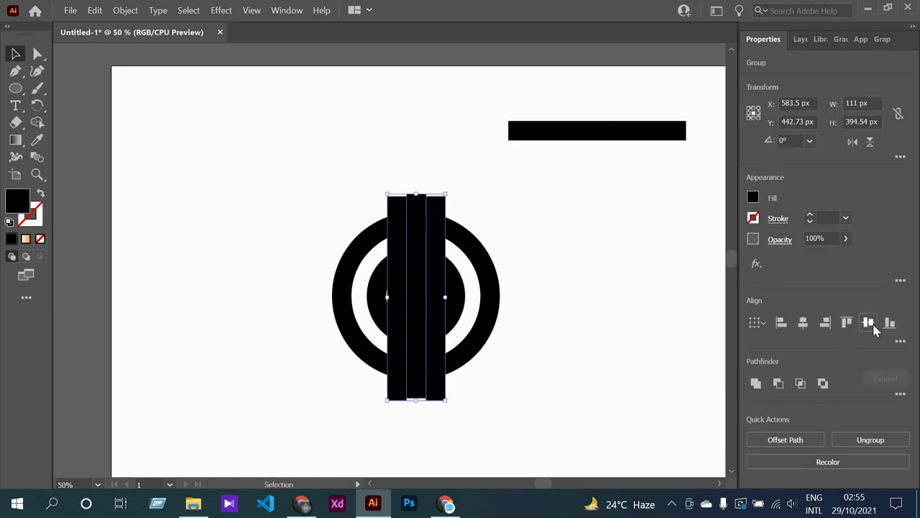
left_click(592, 382)
left_click_drag(267, 191, 571, 433)
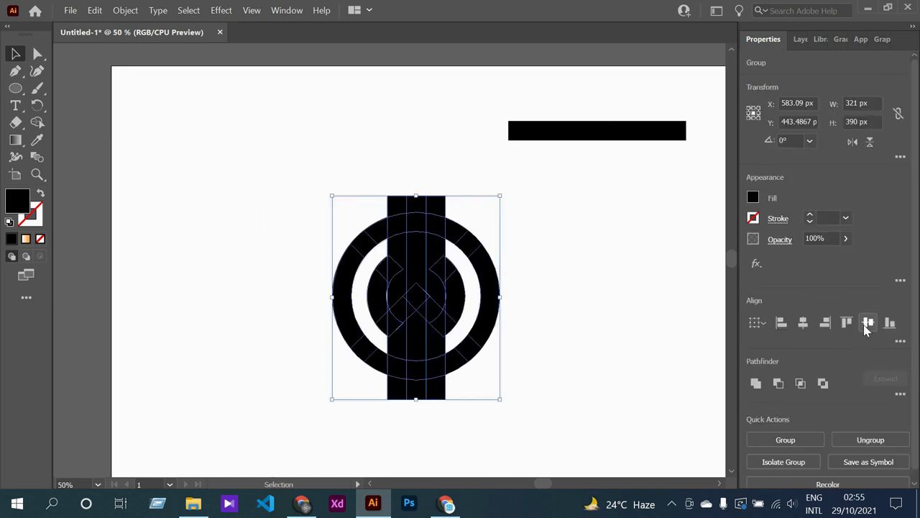
left_click(868, 323)
left_click(592, 375)
left_click_drag(273, 214, 379, 370)
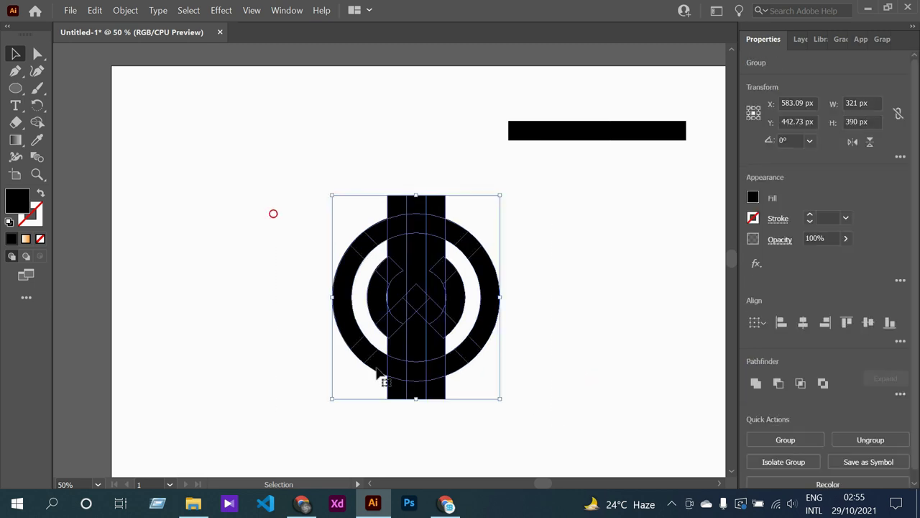
Trim the bars with Shape Builder, removing pieces across the inner ring and merging bottom segments.
left_click(37, 122)
key("ctrl+1")
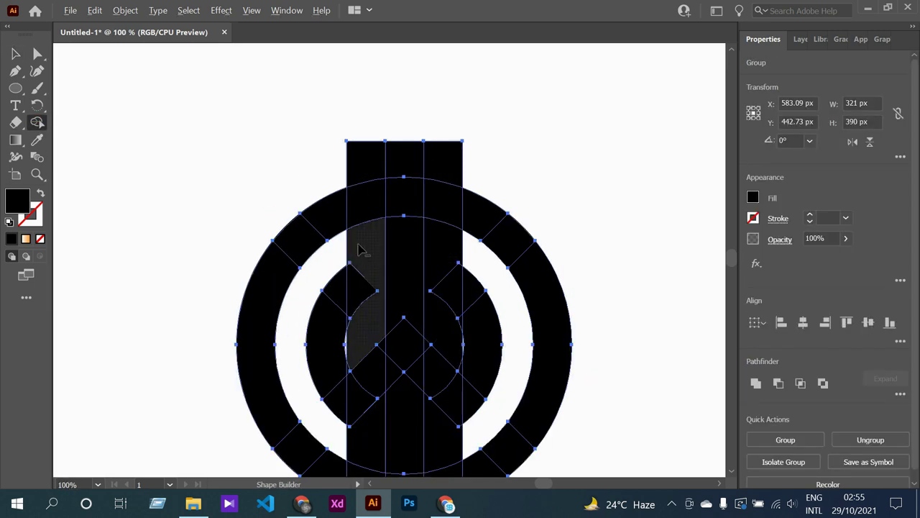
left_click_drag(328, 248, 472, 287)
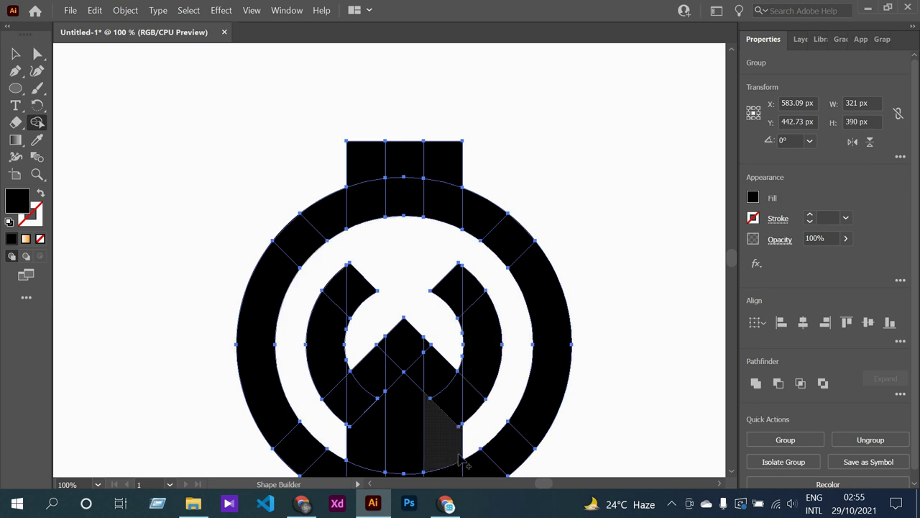
left_click_drag(470, 441, 352, 449)
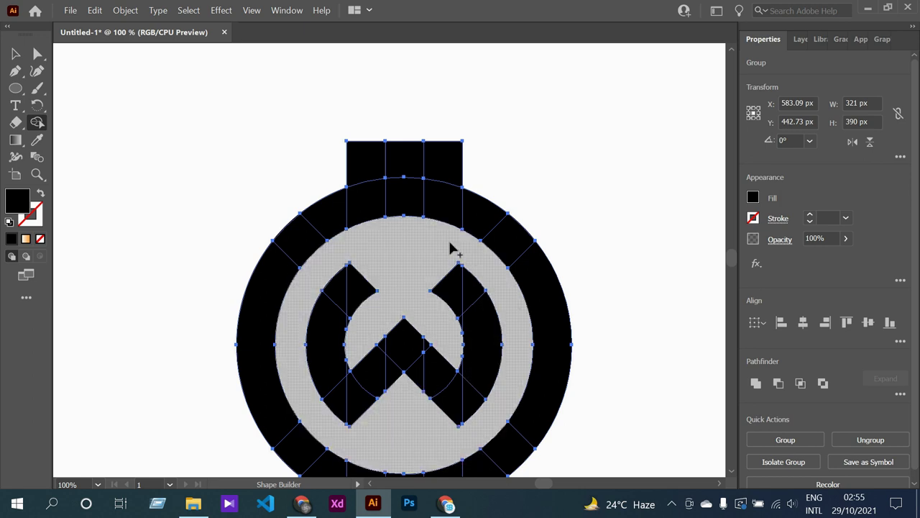
scroll(403, 272, "up", 1)
scroll(404, 261, "down", 4)
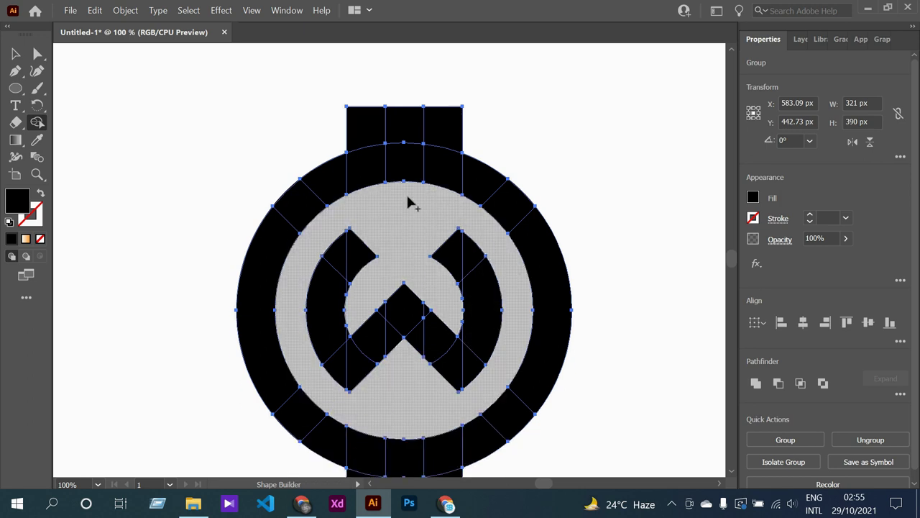
scroll(405, 133, "down", 3)
left_click_drag(405, 127, 414, 338)
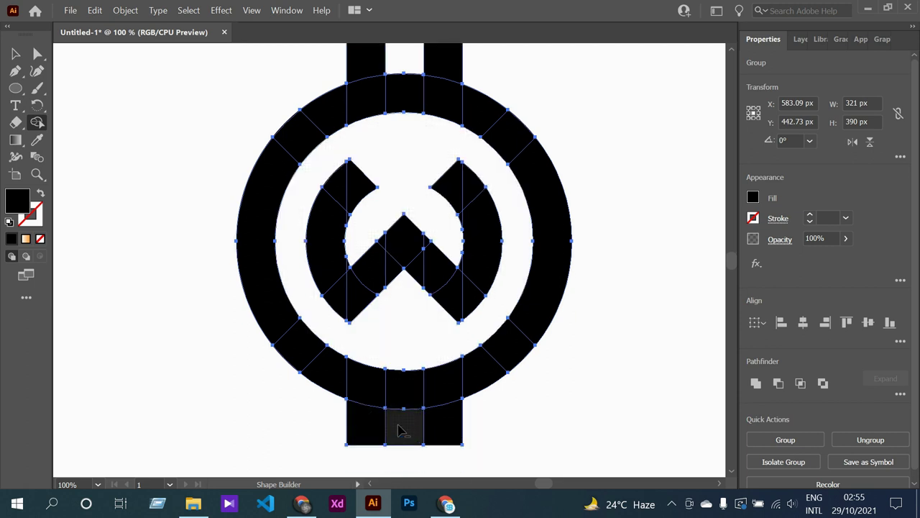
scroll(577, 352, "up", 3)
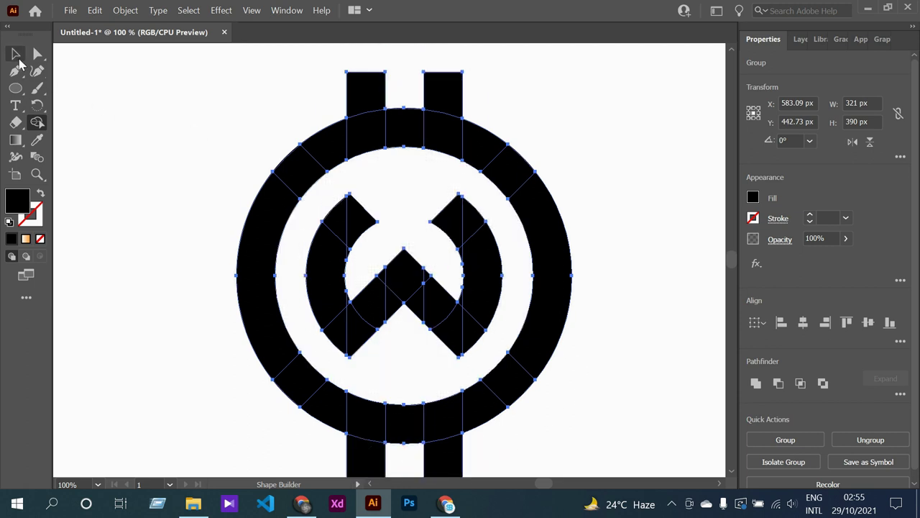
Return to the Selection tool and select the long black bar.
left_click(15, 54)
left_click(154, 183)
scroll(350, 256, "down", 2)
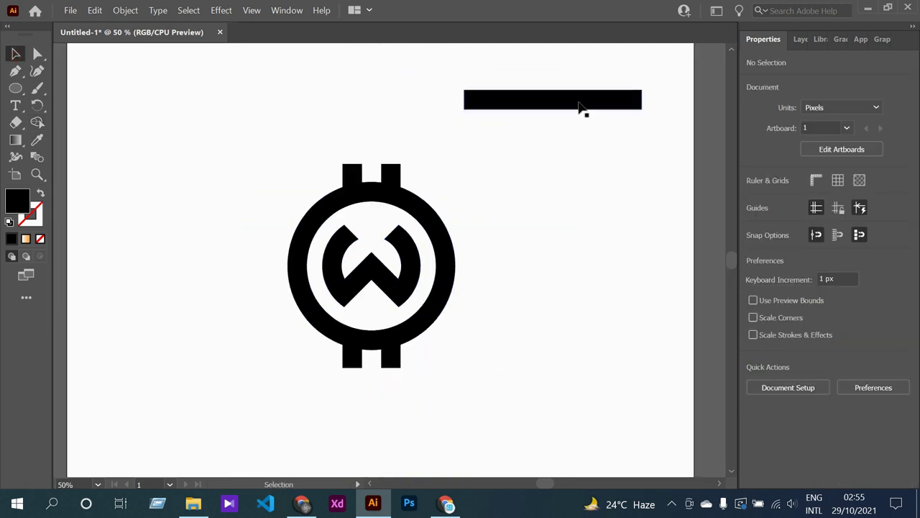
Place the black bar and a stacked copy over the ring's right side, selecting everything.
mouse_move(579, 102)
left_mouse_down()
mouse_move(608, 295)
mouse_move(501, 261)
mouse_move(519, 265)
mouse_move(520, 242)
left_mouse_up()
left_click(474, 249)
scroll(475, 251, "up", 2)
mouse_move(525, 288)
left_mouse_down()
mouse_move(524, 314)
mouse_move(510, 314)
left_mouse_up()
left_click(510, 361)
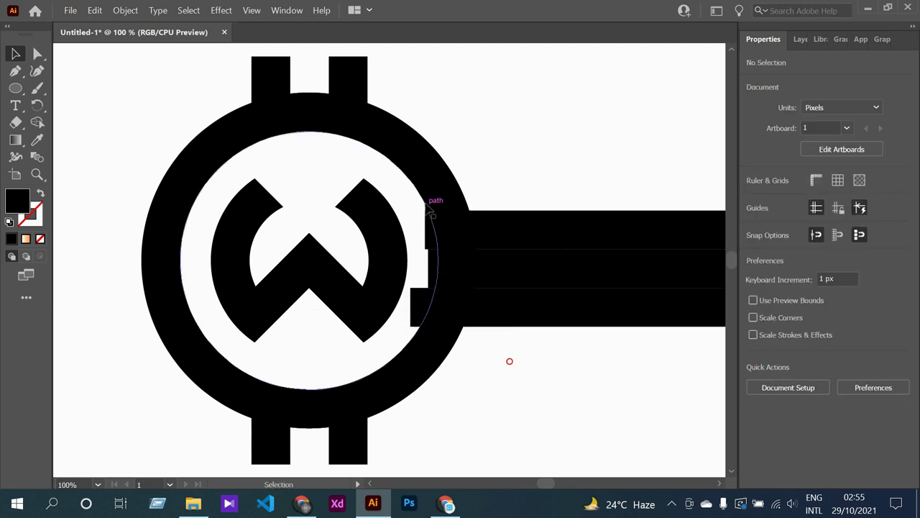
left_click_drag(417, 206, 536, 364)
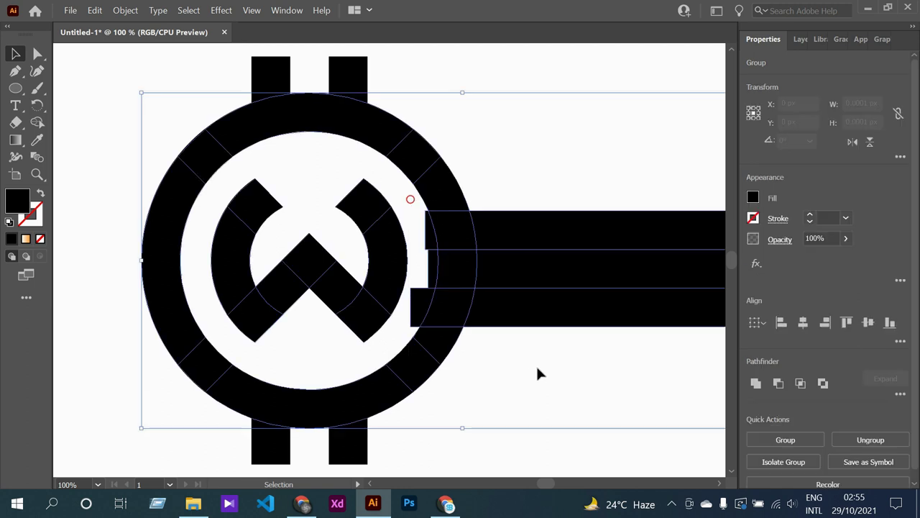
Shape-Builder-delete the bars and right ring pieces, leaving a C-shaped outer ring.
left_click(37, 122)
left_click_drag(496, 207, 499, 284)
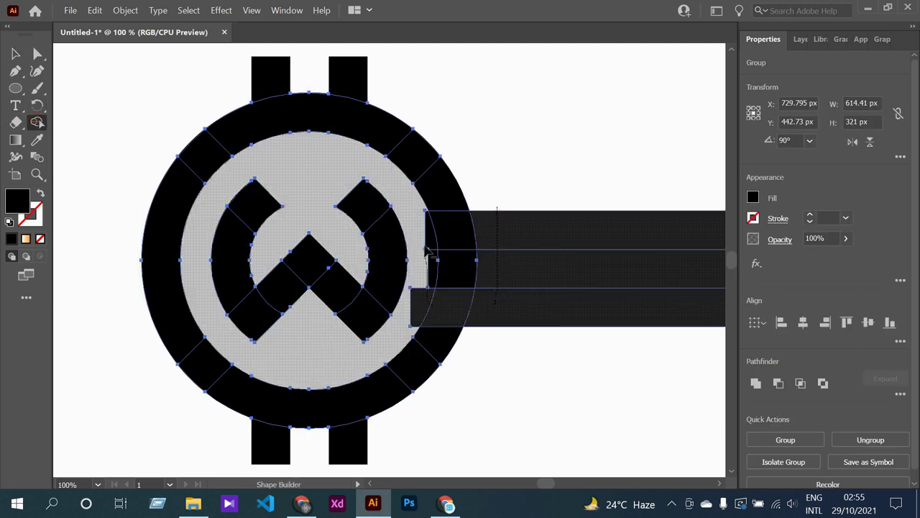
left_click_drag(447, 311, 422, 268)
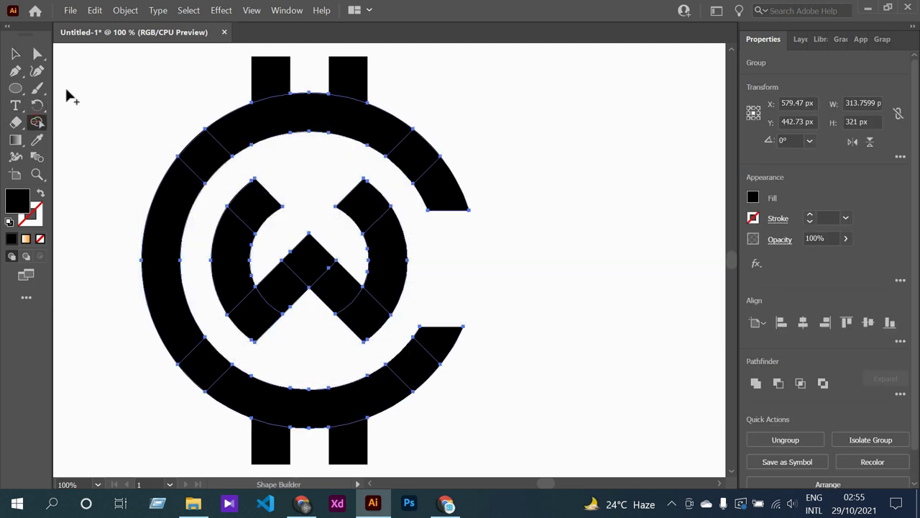
left_click(15, 54)
left_click(523, 318)
key("ctrl+minus")
key("ctrl+minus")
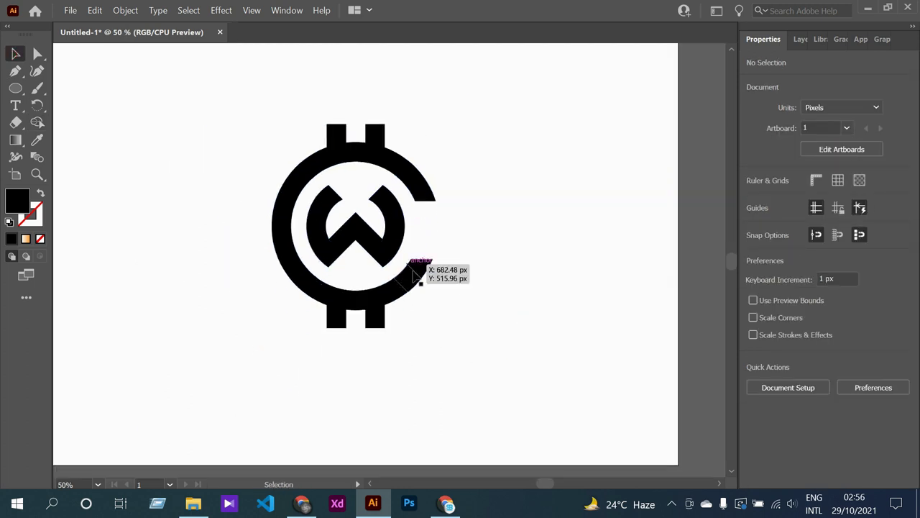
left_click_drag(414, 273, 416, 275)
left_click_drag(260, 115, 504, 417)
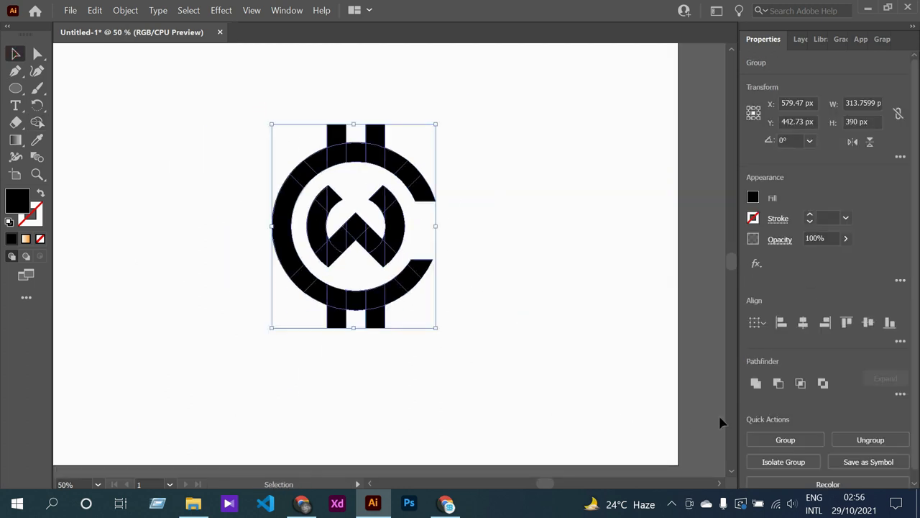
Unite the logo pieces into one shape and scale it down to a small icon.
left_click(757, 384)
left_click(503, 340)
key("ctrl+minus")
key("ctrl+minus")
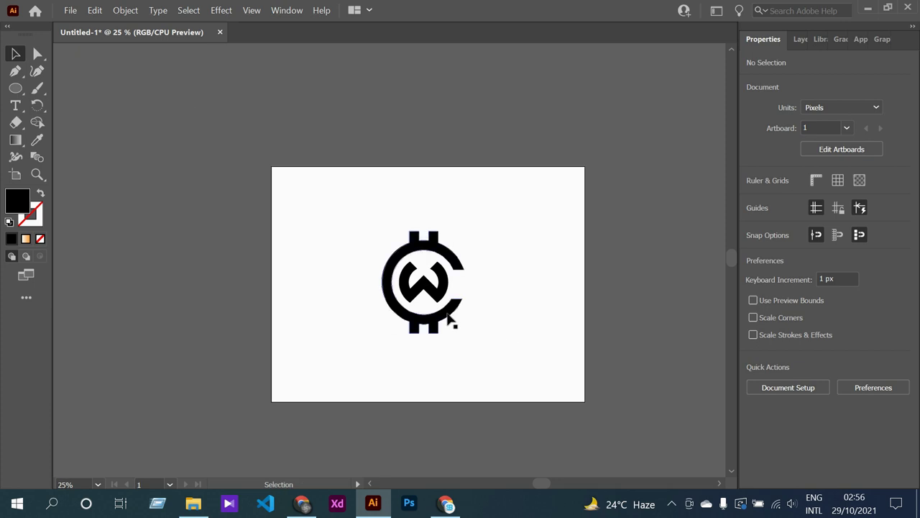
left_click(379, 317)
left_click_drag(379, 317, 389, 320)
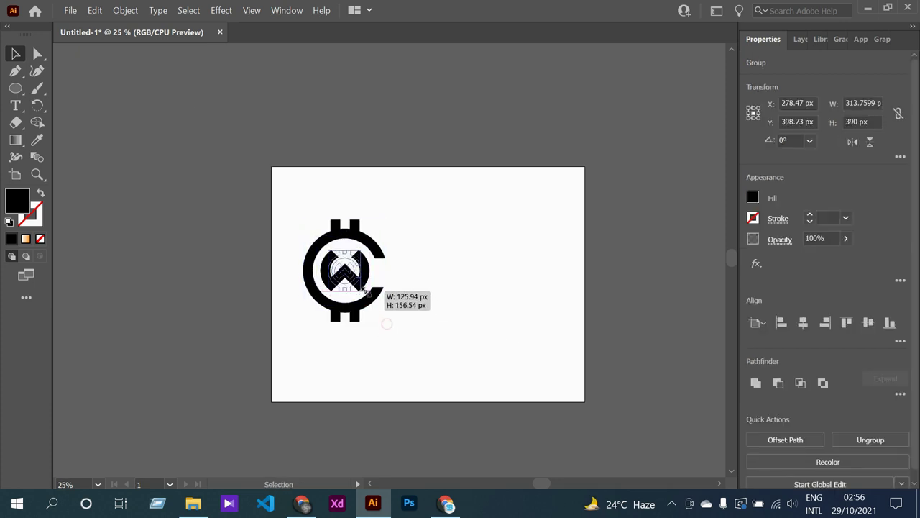
left_click(389, 321)
scroll(335, 284, "up", 2, "alt")
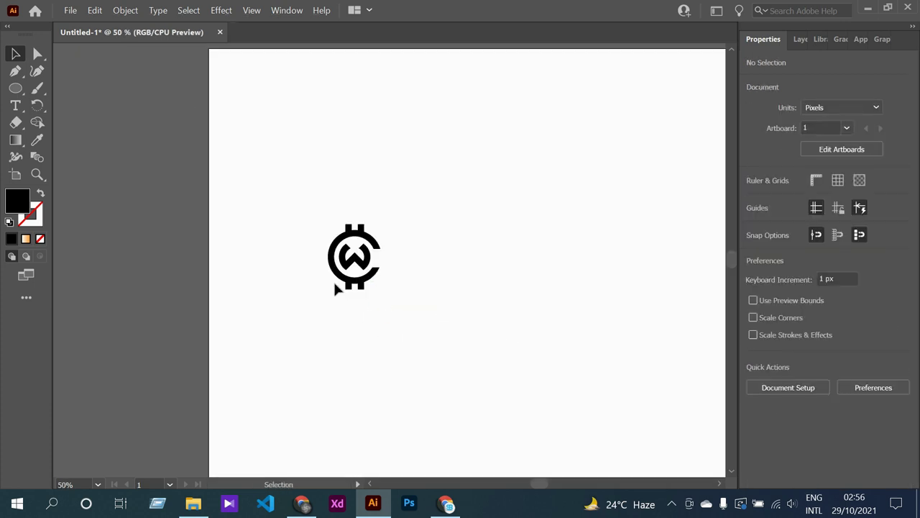
Add a large CoinWatch text line to the right of the logo.
left_click(15, 105)
left_click(396, 250)
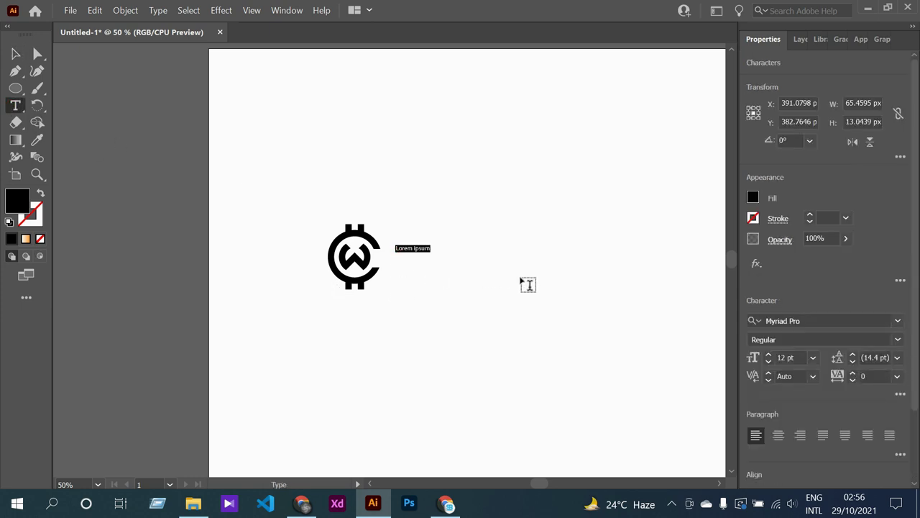
type("q")
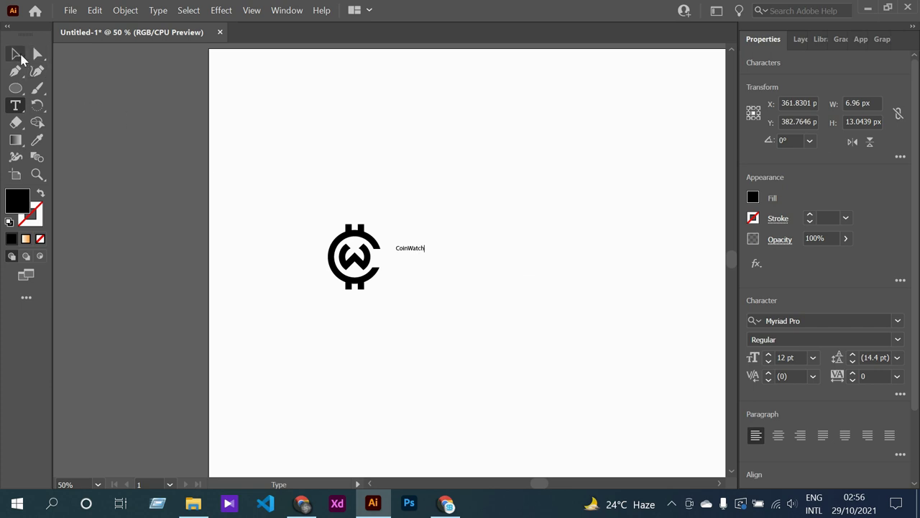
left_click(16, 53)
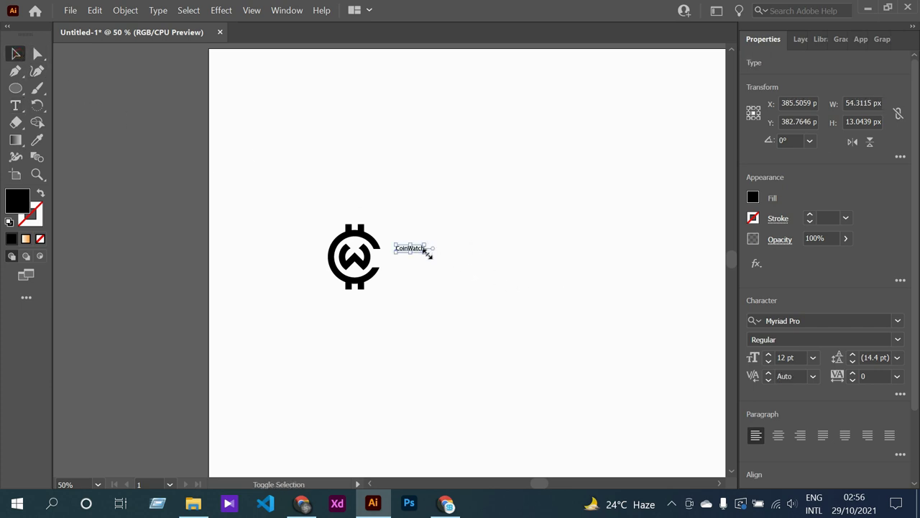
left_click_drag(427, 252, 503, 263)
Set the CoinWatch text in Poppins Bold and position it beside the logo.
left_click(518, 302)
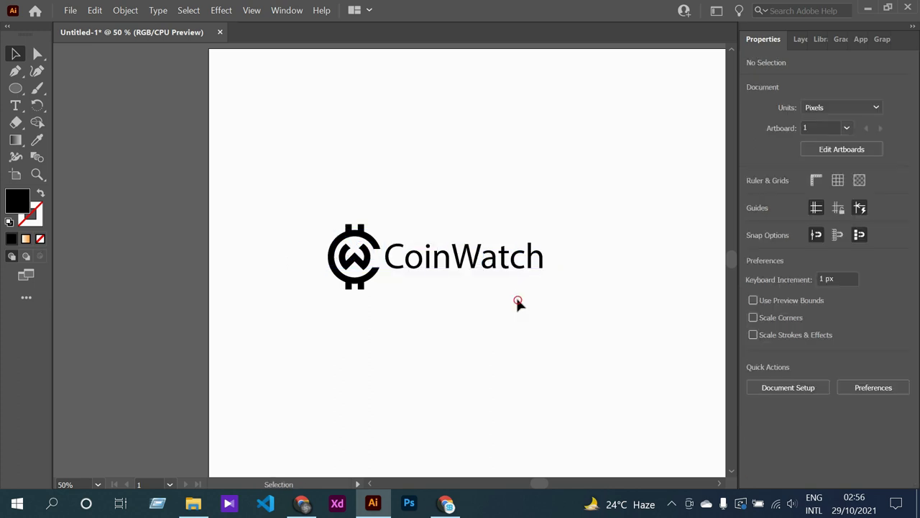
left_click(510, 273)
left_click(820, 321)
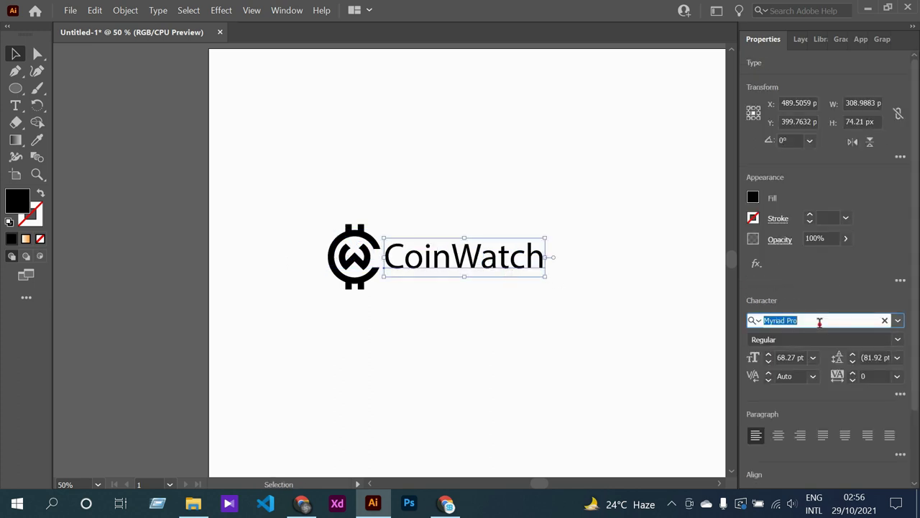
type("popp")
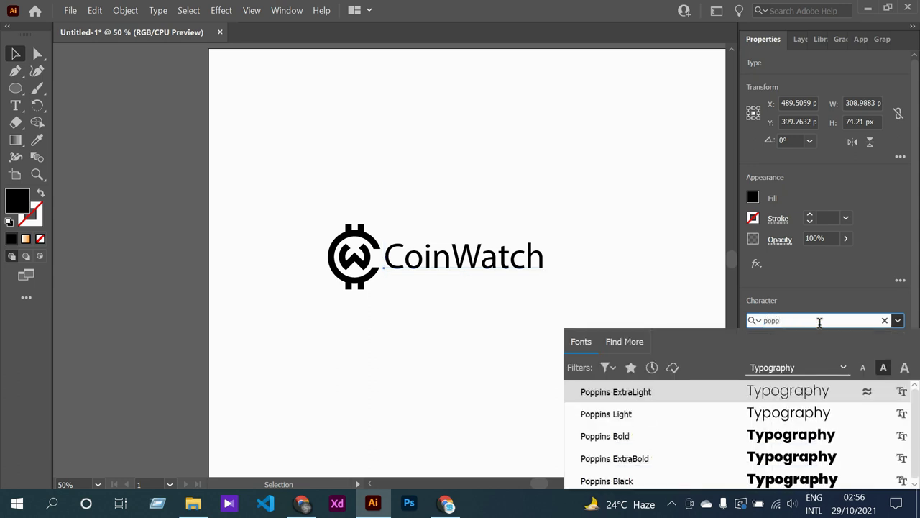
left_click(781, 436)
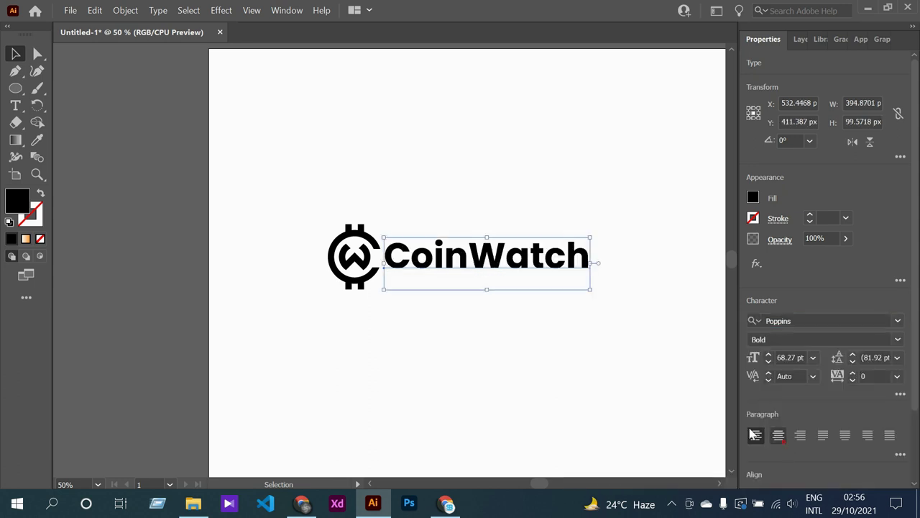
left_click_drag(516, 275, 496, 266)
Change only the word 'Watch' to Poppins Light.
key("ctrl+1")
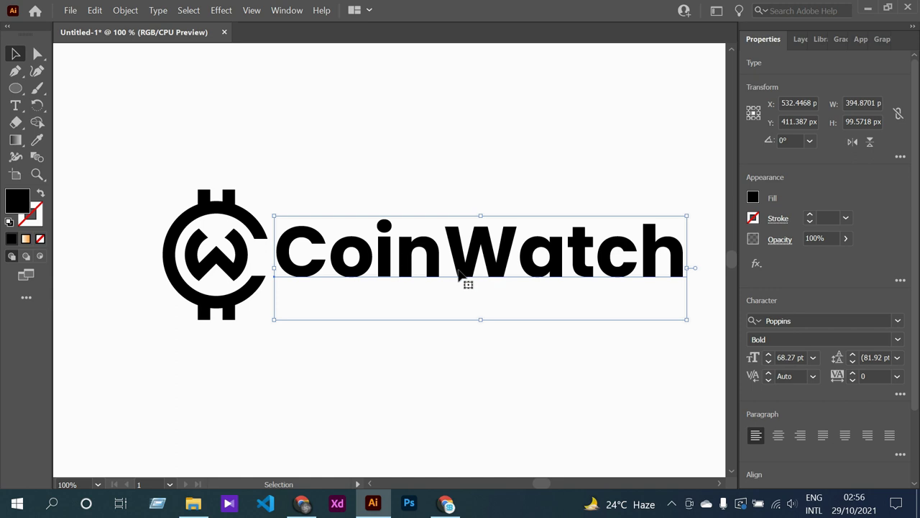
double_click(458, 269)
left_click_drag(457, 266, 678, 288)
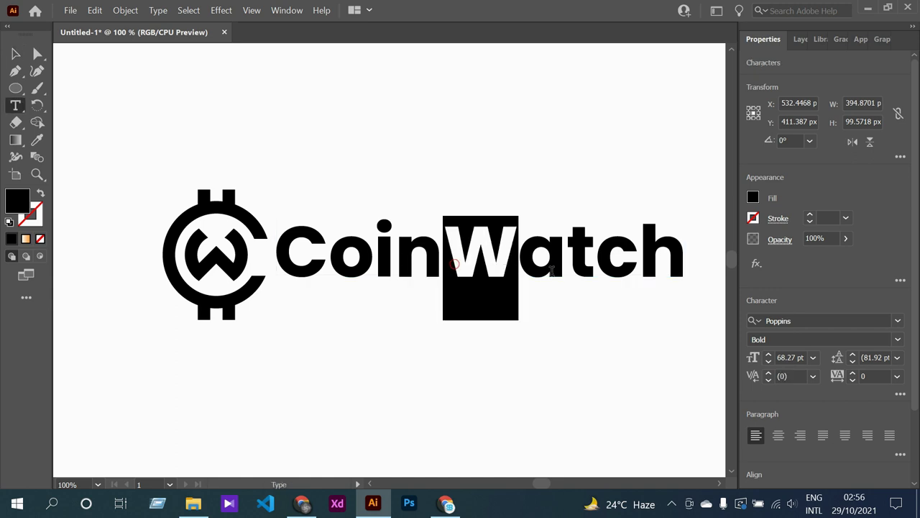
left_click(893, 341)
left_click(775, 371)
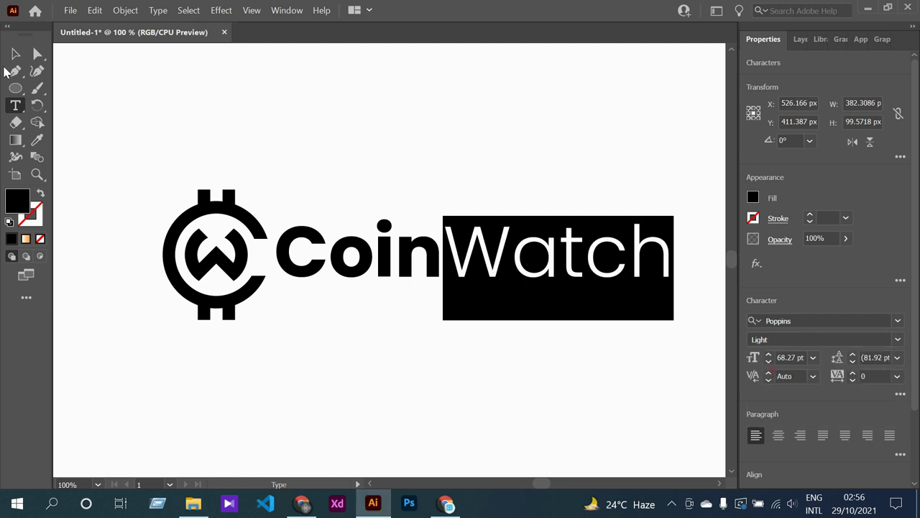
left_click(15, 54)
Convert the CoinWatch text into outlines.
left_click(475, 176)
key("ctrl+minus")
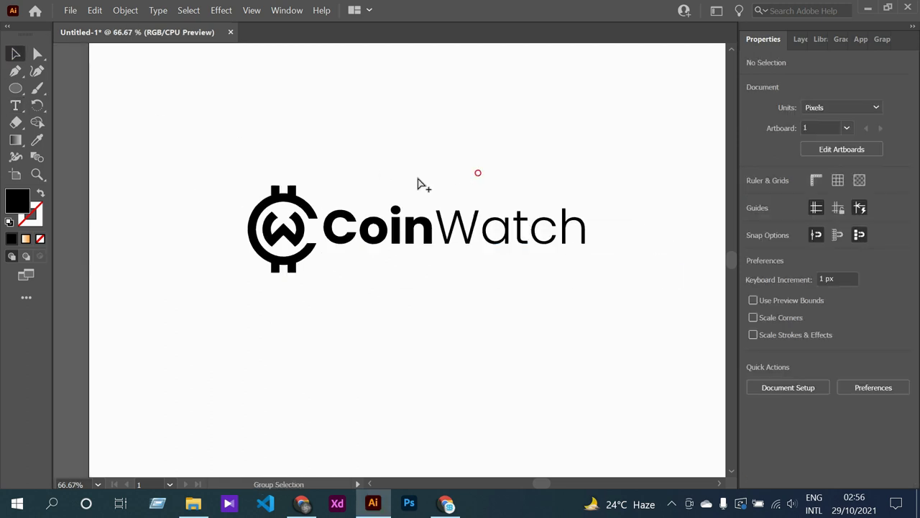
key("ctrl+minus")
left_click(424, 234)
left_click(125, 10)
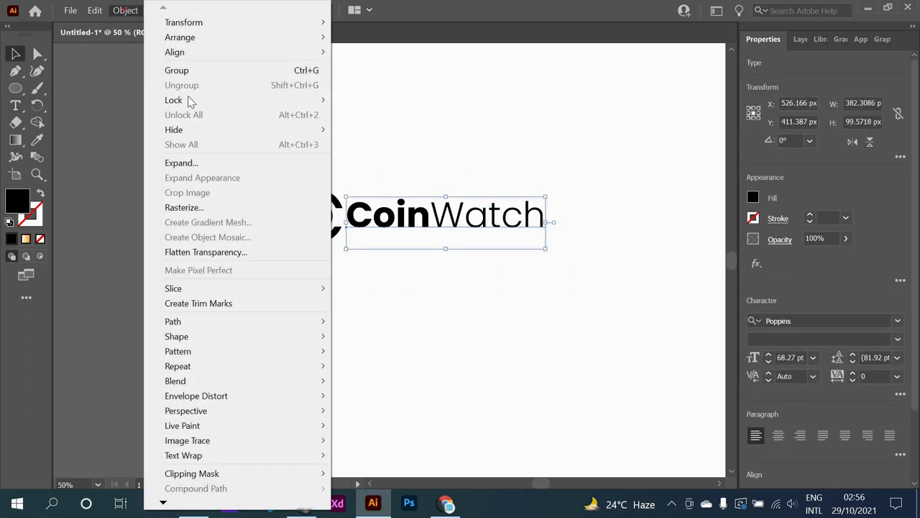
left_click(202, 161)
left_click(442, 333)
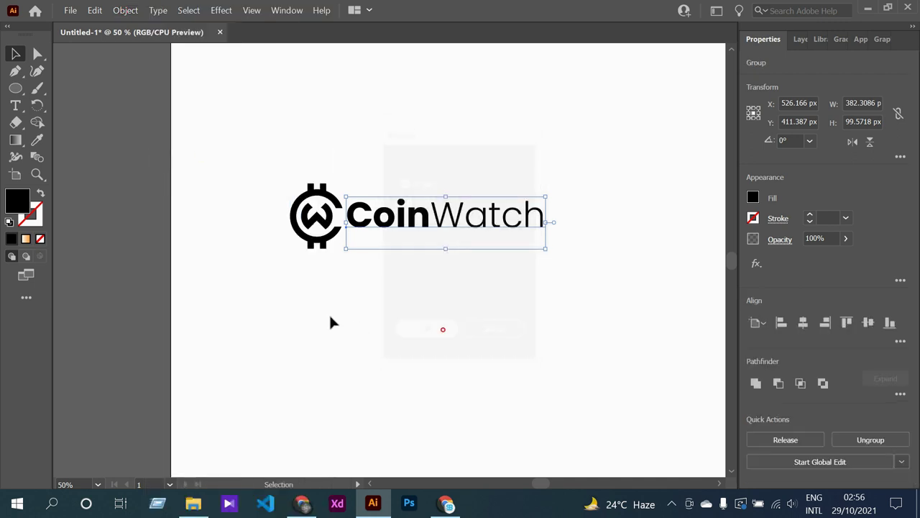
left_click(316, 306)
Give the coin icon a linear gradient fill with an orange left stop.
scroll(369, 267, "up", 1)
left_click(327, 275)
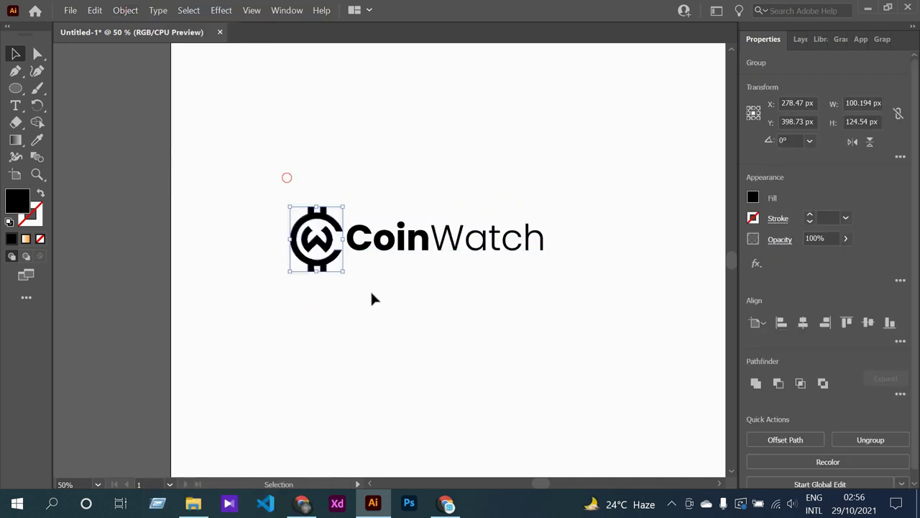
left_click(840, 39)
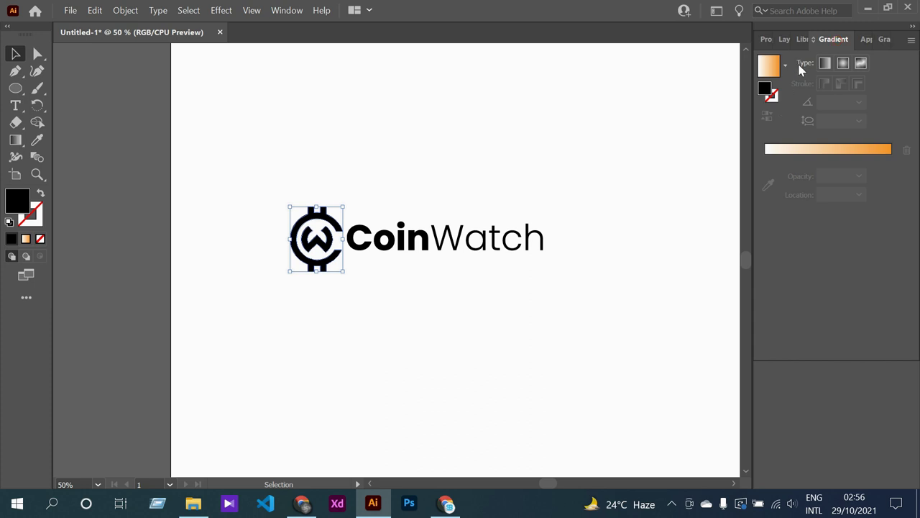
left_click(825, 64)
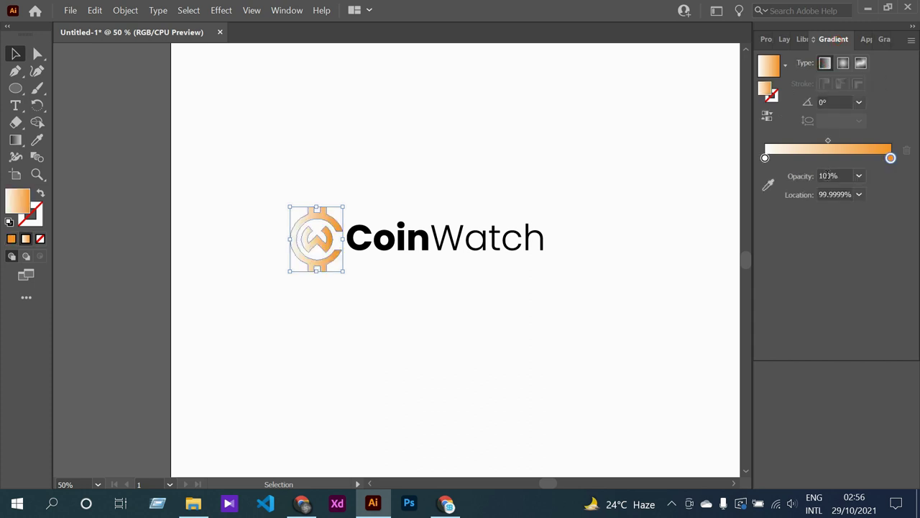
double_click(890, 158)
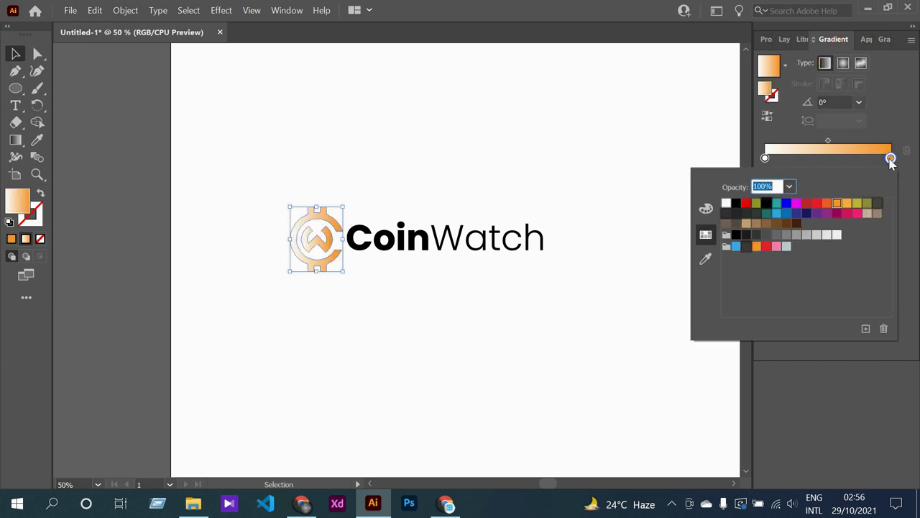
key("Escape")
double_click(766, 158)
left_click(827, 203)
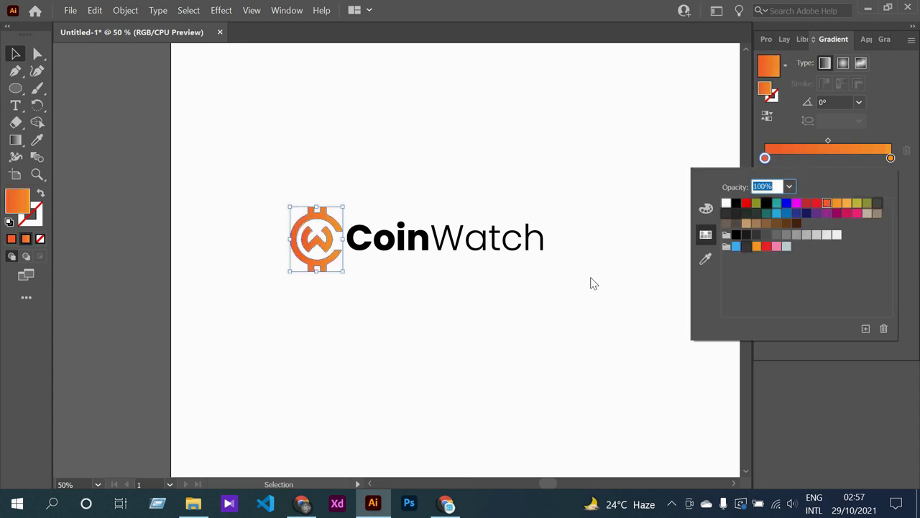
left_click(376, 290)
Angle the coin icon's gradient diagonally from bottom-right to top-left, about 124.538°.
key("ctrl+plus")
key("ctrl+plus")
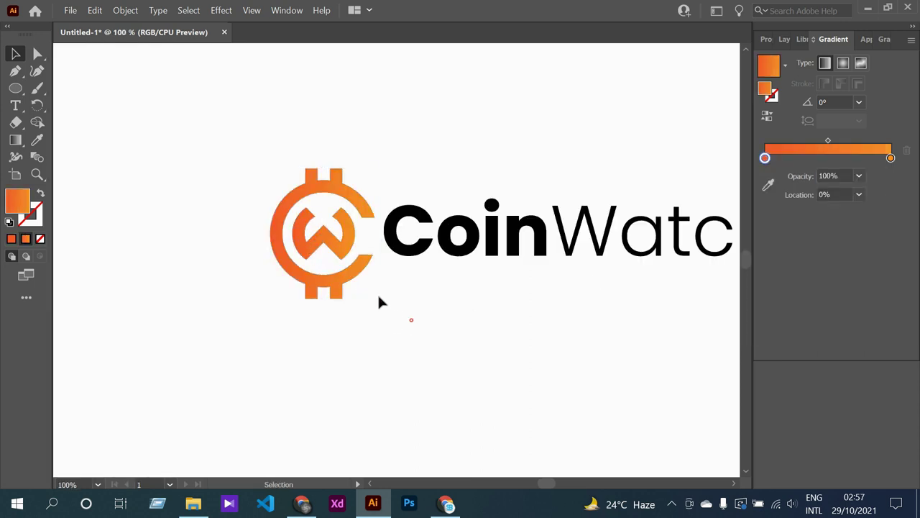
left_click(16, 140)
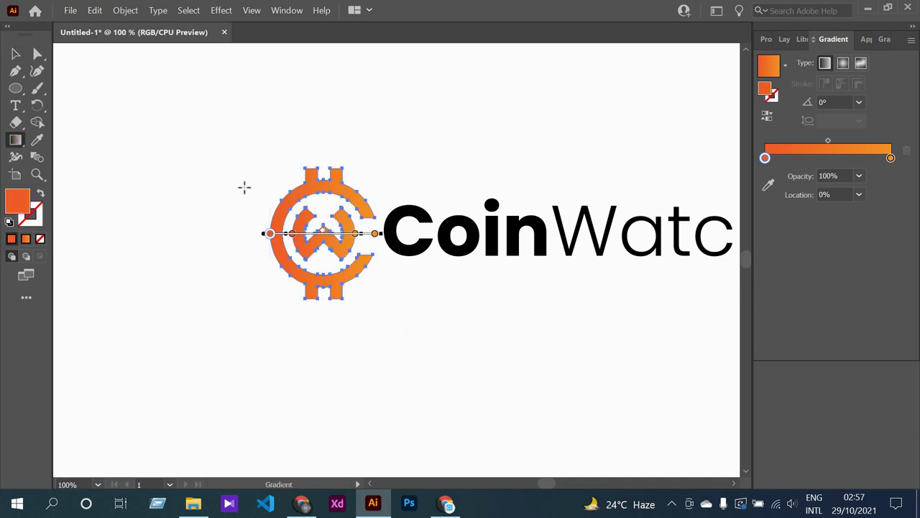
left_click_drag(277, 163, 372, 319)
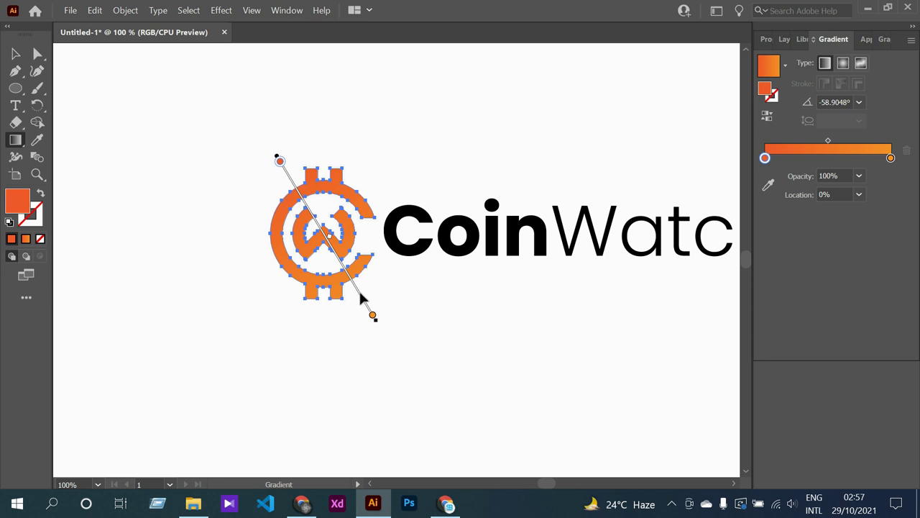
left_click_drag(368, 297, 286, 177)
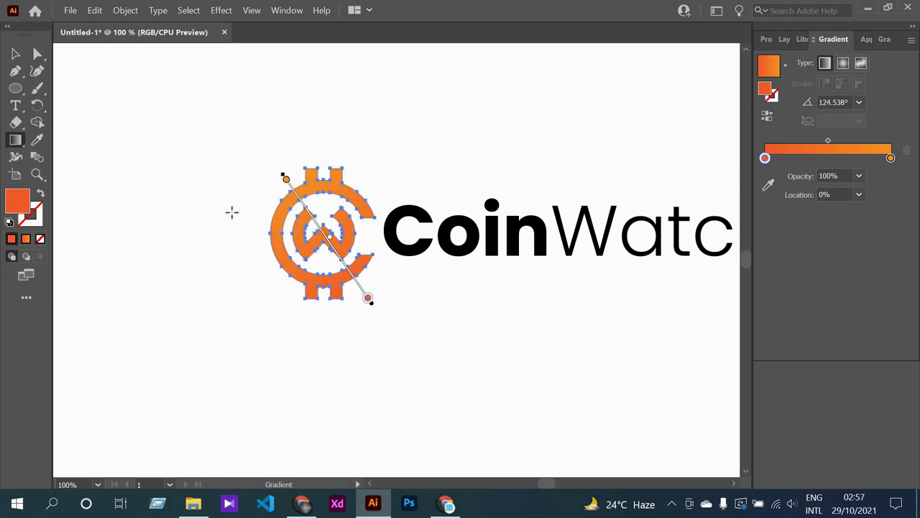
left_click(15, 54)
left_click(253, 285)
scroll(255, 283, "down", 1)
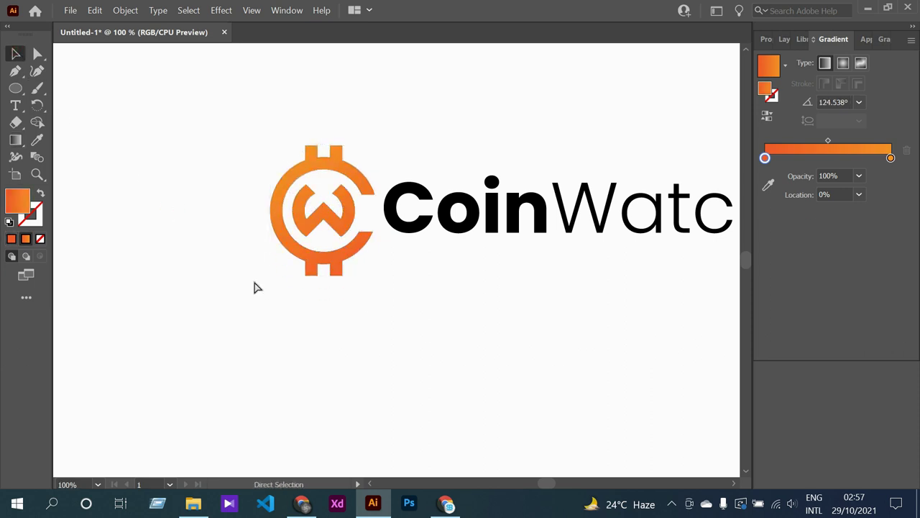
scroll(253, 284, "down", 1, "alt")
Nudge the coin icon two steps left, away from the CoinWatch text.
left_click_drag(223, 170, 650, 302)
left_click(766, 40)
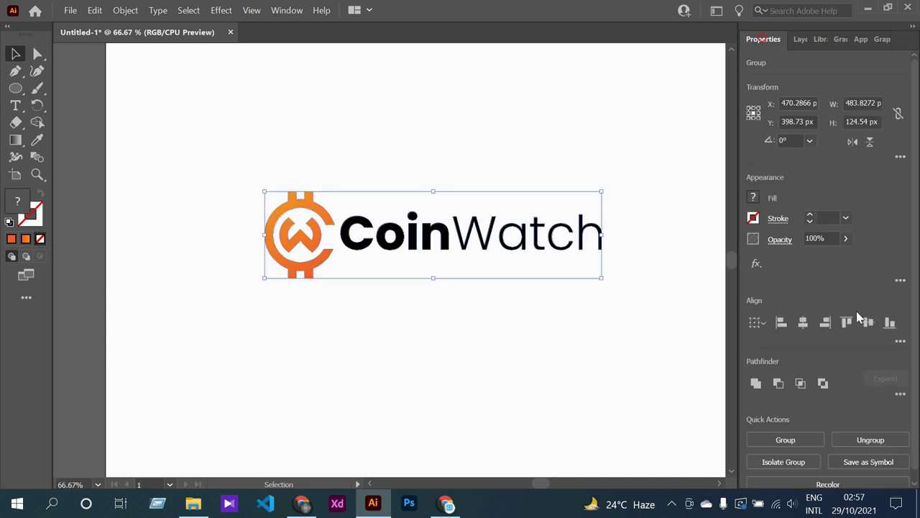
left_click(449, 325)
left_click_drag(294, 165, 333, 294)
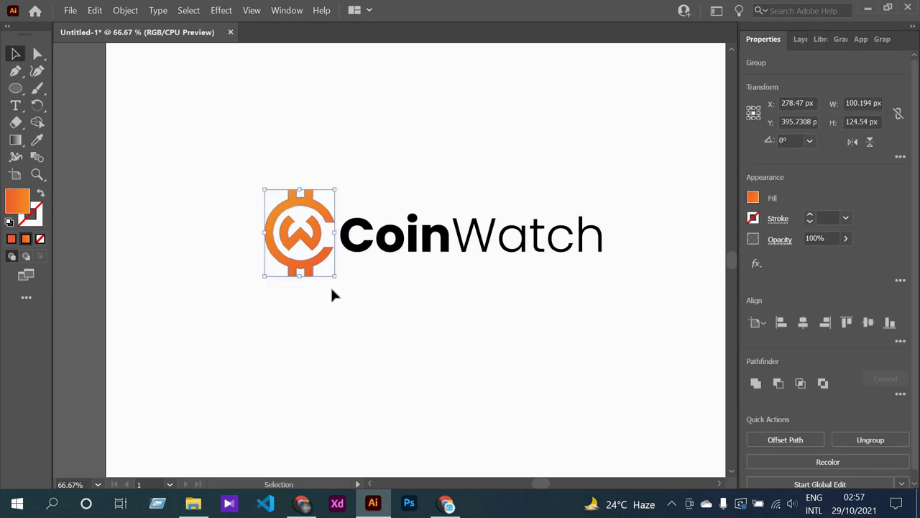
key("Left")
key("Left")
key("Left")
key("Left")
key("Left")
key("Left")
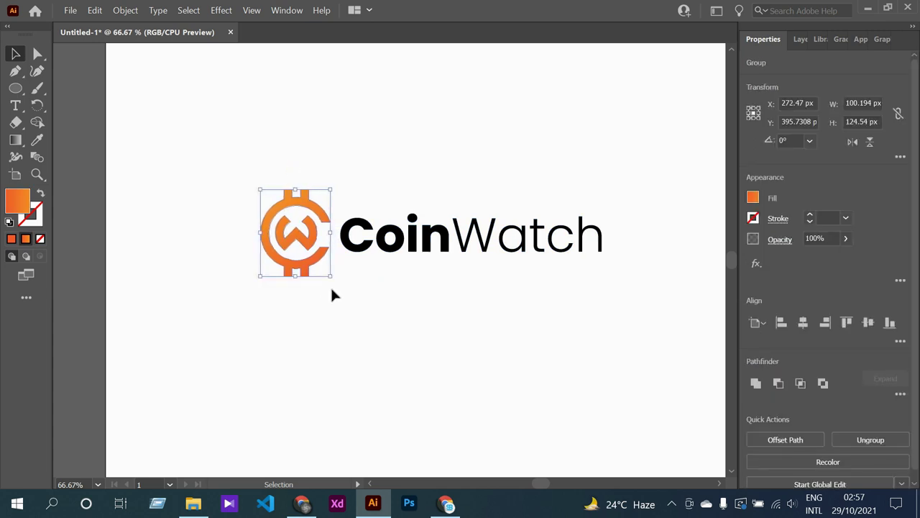
key("Left")
key("Left")
left_click(368, 292)
Group the icon and text, then move the logo higher on the artboard.
left_click_drag(234, 185, 681, 329)
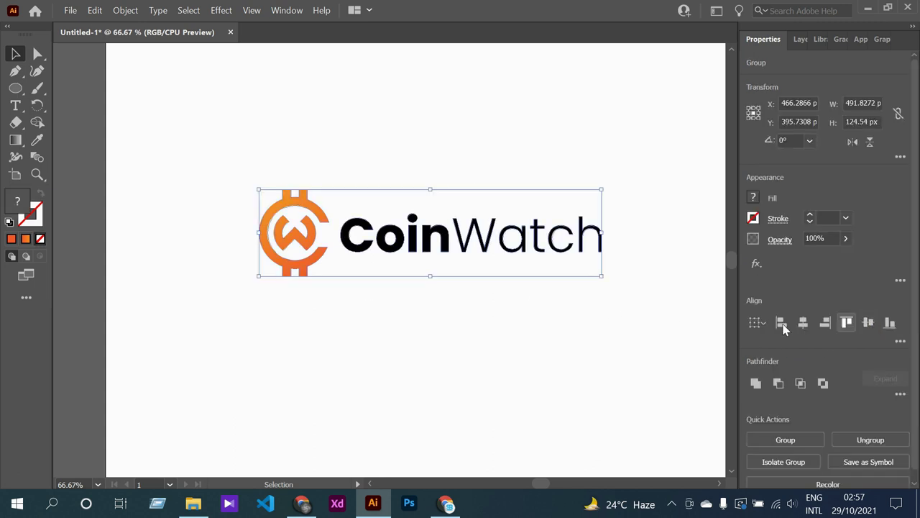
key("ctrl+g")
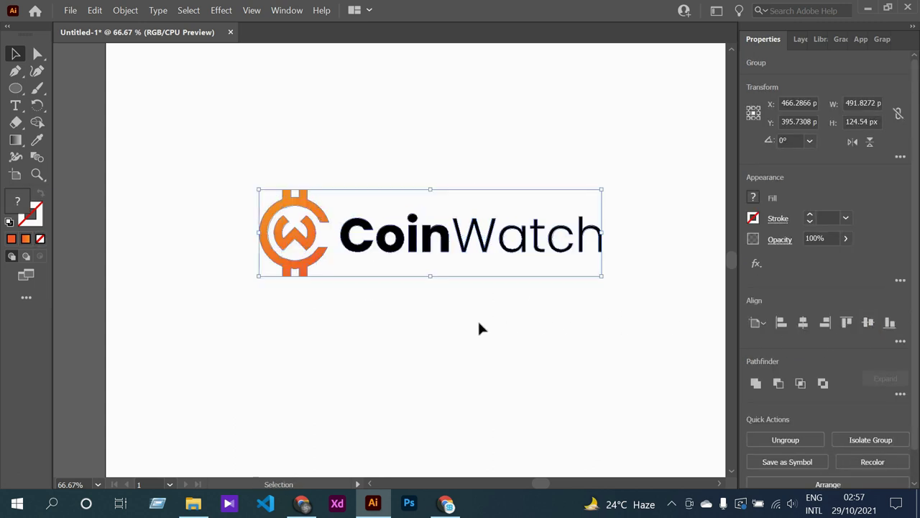
key("ctrl+minus")
key("ctrl+minus")
key("ctrl+minus")
left_click(417, 334)
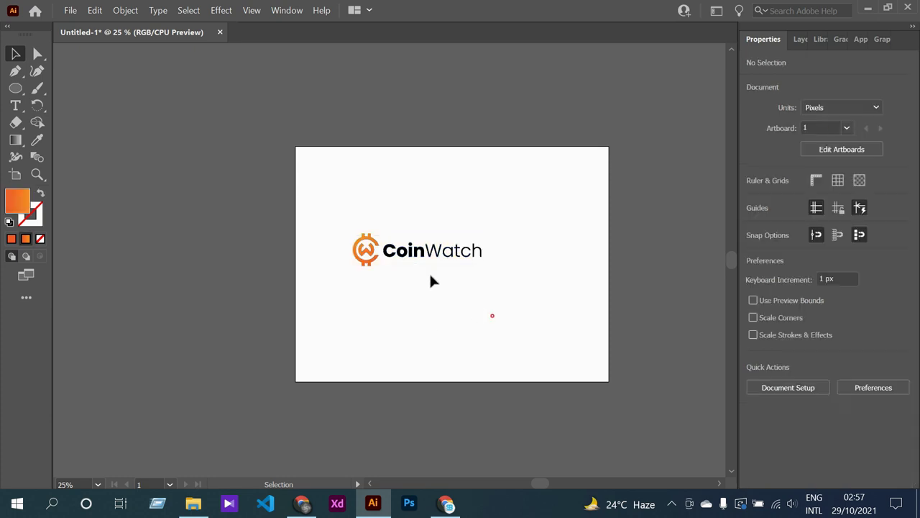
key("ctrl+plus")
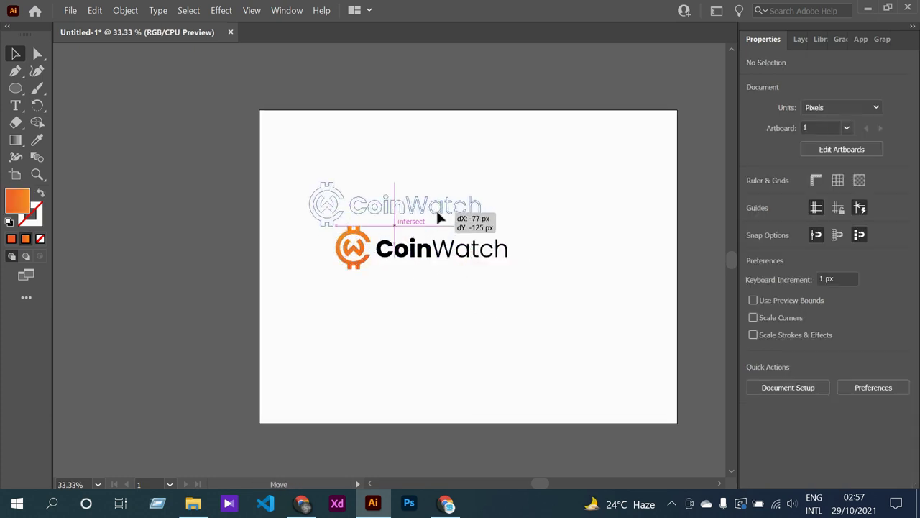
mouse_move(462, 264)
left_mouse_down()
mouse_move(440, 224)
mouse_move(464, 225)
left_mouse_up()
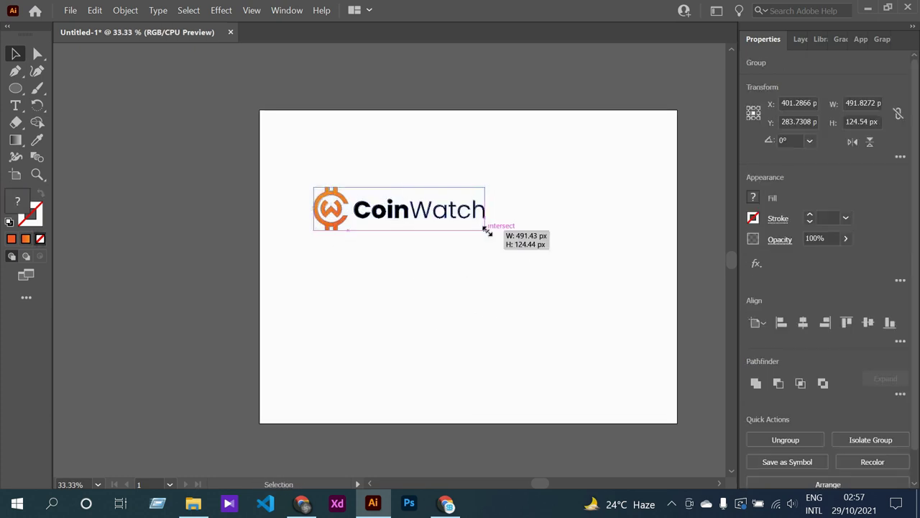
left_click(487, 278)
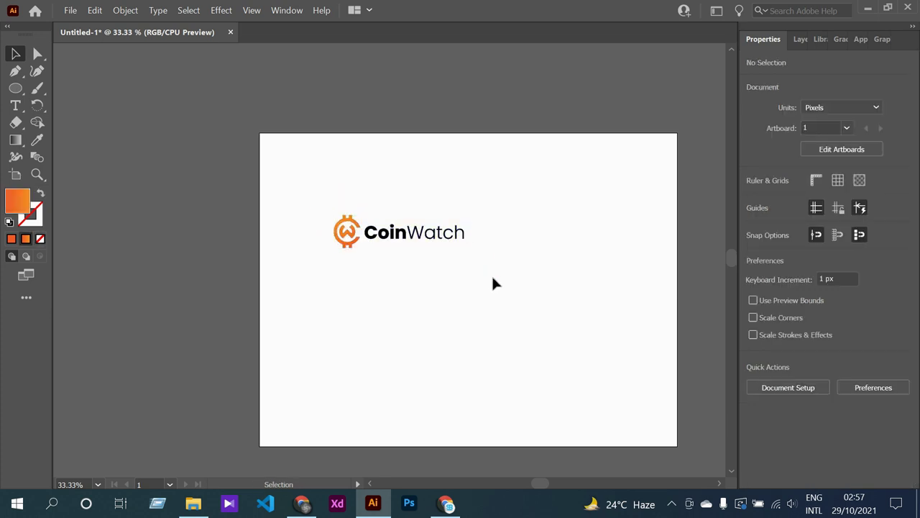
scroll(405, 208, "up", 1)
scroll(338, 215, "up", 1)
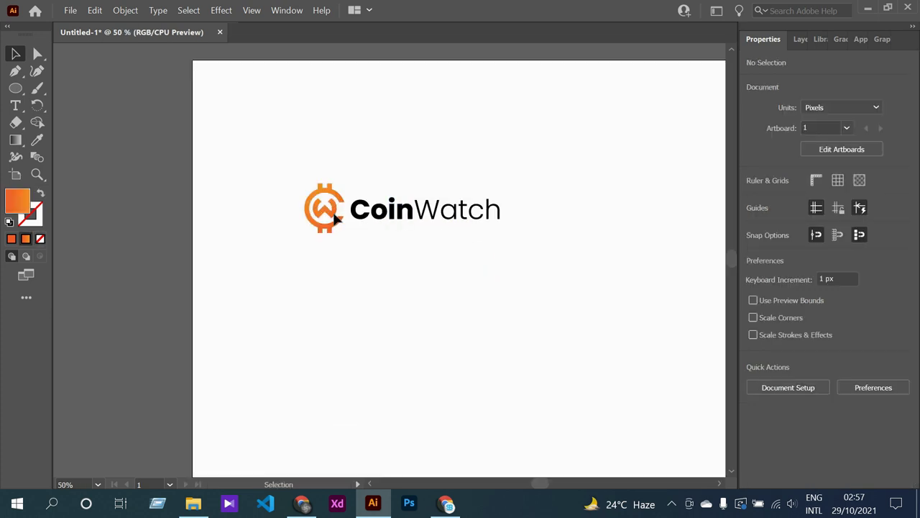
scroll(322, 216, "up", 2)
Ungroup the logo, shrink the coin icon to about 62 × 77 px, and nudge it right.
right_click(352, 219)
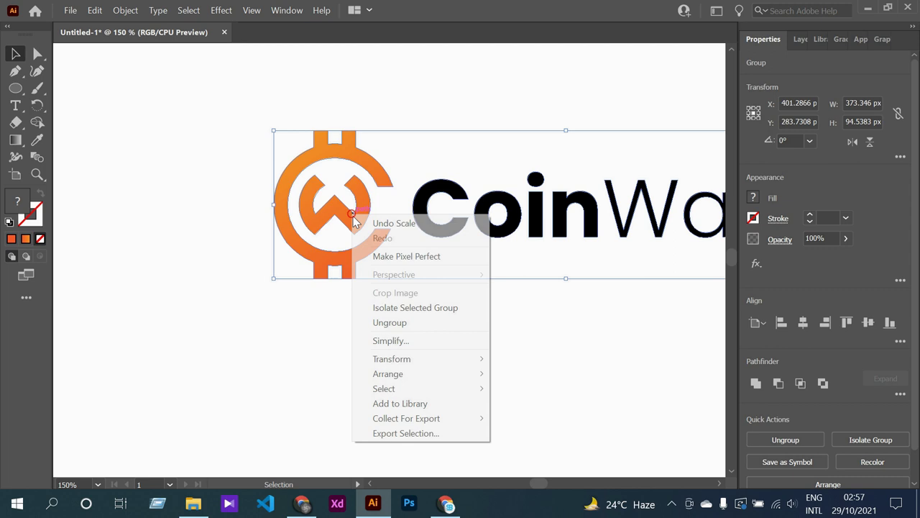
left_click(392, 323)
left_click(348, 320)
left_click(362, 252)
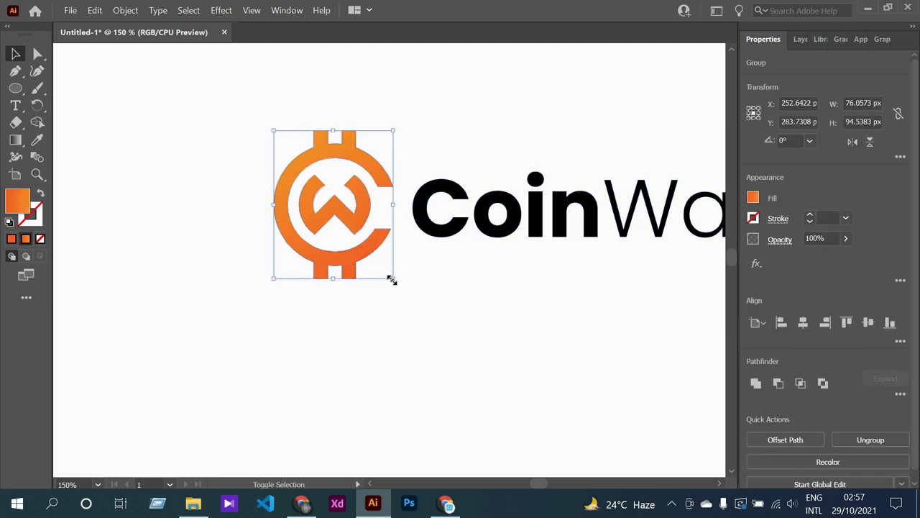
left_click_drag(392, 280, 384, 266)
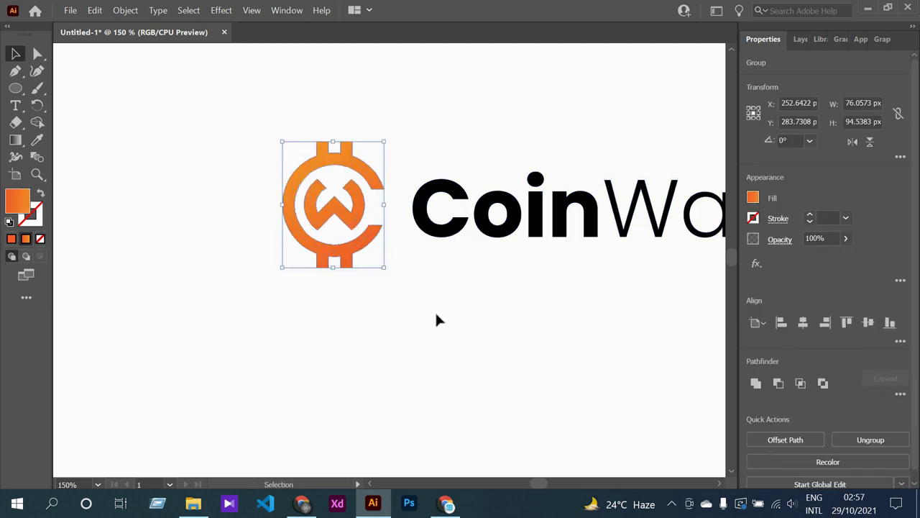
key("Right")
key("Right")
key("Right")
key("Right")
key("Right")
key("Right")
key("Right")
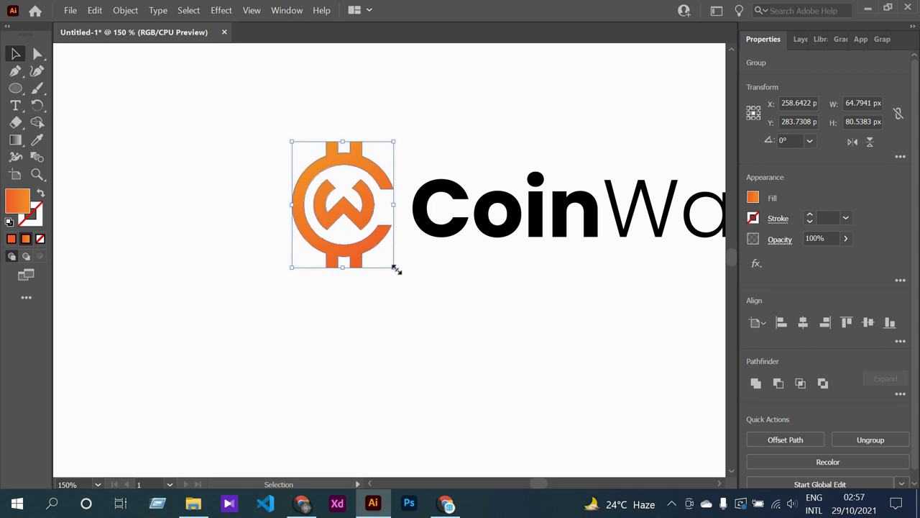
left_click_drag(395, 268, 390, 263)
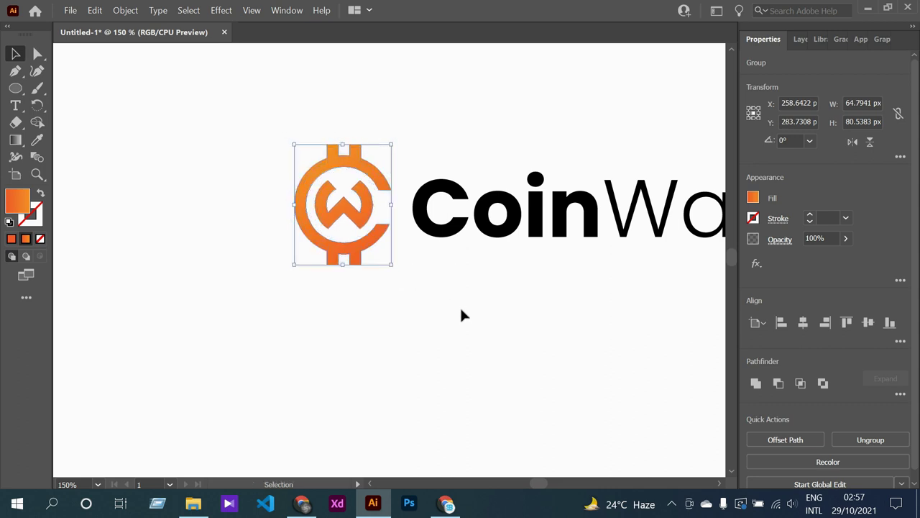
key("Right")
key("Right")
key("Right")
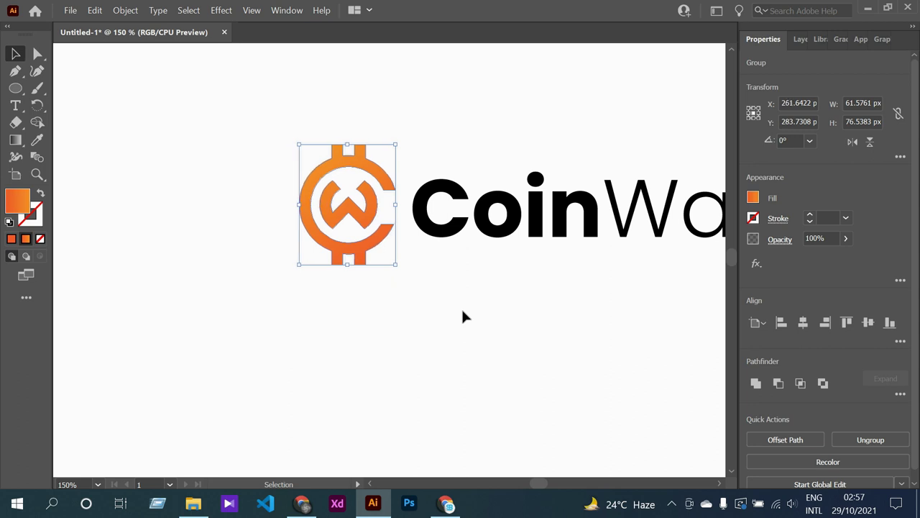
Regroup the coin icon and CoinWatch text into one logo.
key("ctrl+minus")
key("ctrl+minus")
left_click(493, 324)
left_click_drag(310, 190, 646, 338)
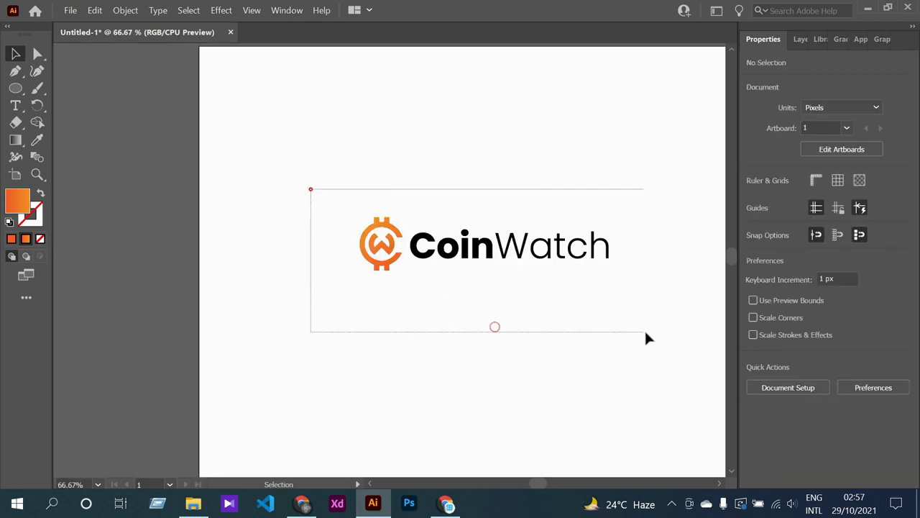
key("ctrl+g")
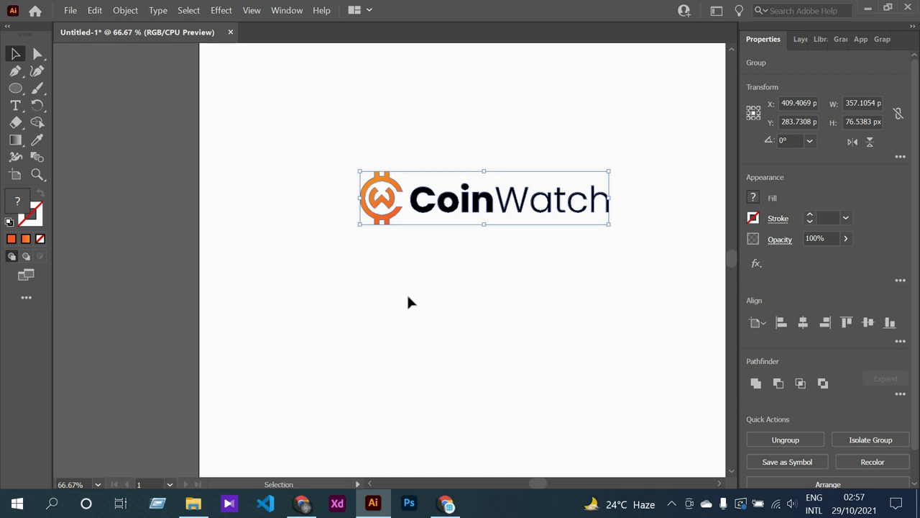
key("ctrl+minus")
key("ctrl+minus")
key("ctrl+minus")
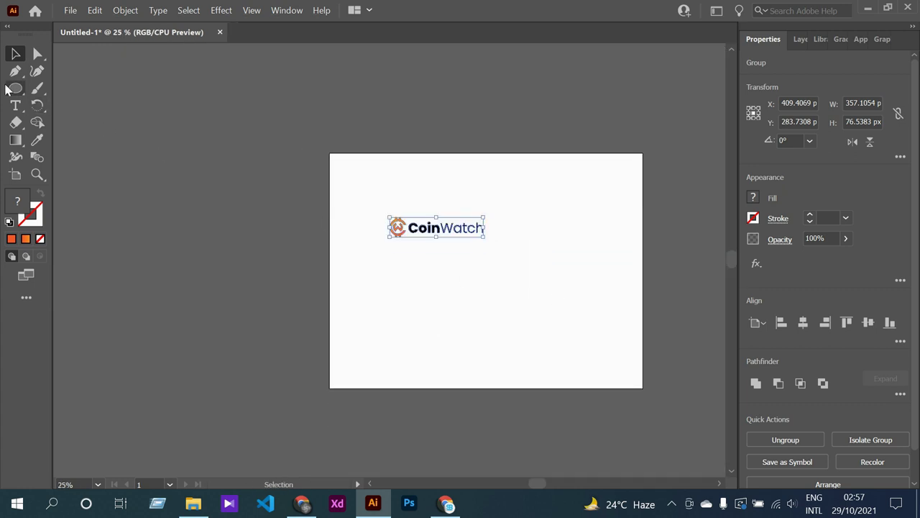
Draw a square near the artboard's lower right.
left_click(15, 88)
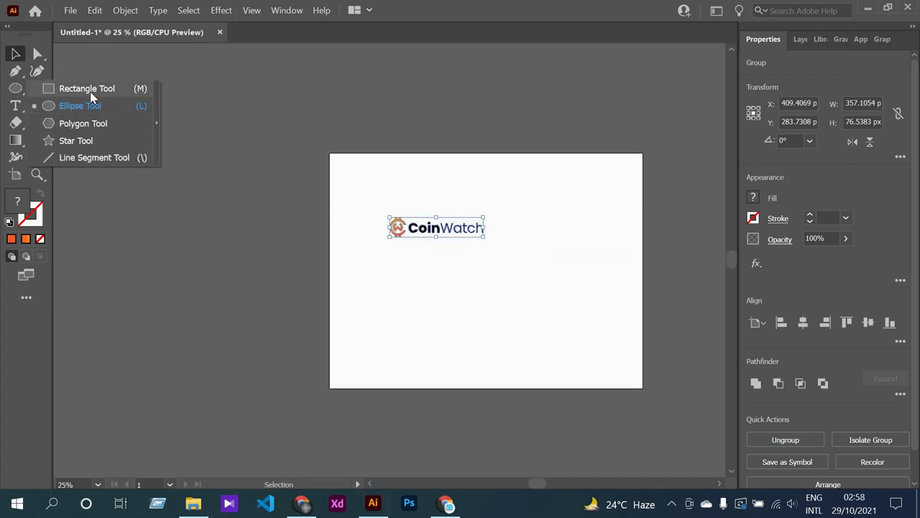
left_click(90, 89)
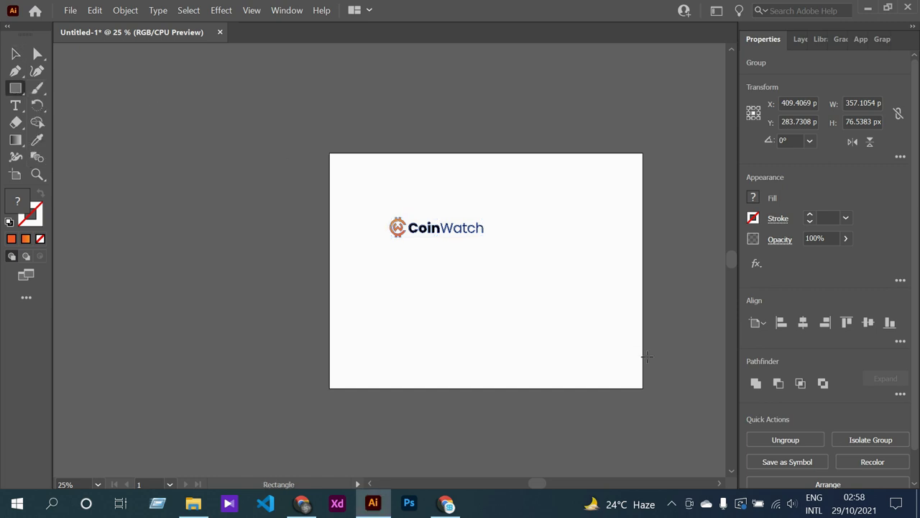
scroll(633, 359, "up", 1)
left_click_drag(564, 321, 608, 382)
left_click(15, 54)
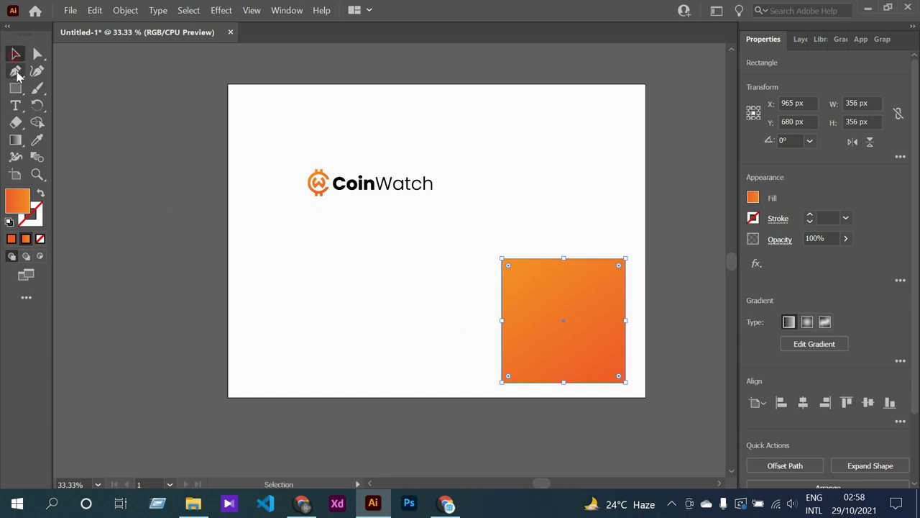
Fill the square black from the text colour and align it to the artboard's bottom-right corner.
left_click(37, 141)
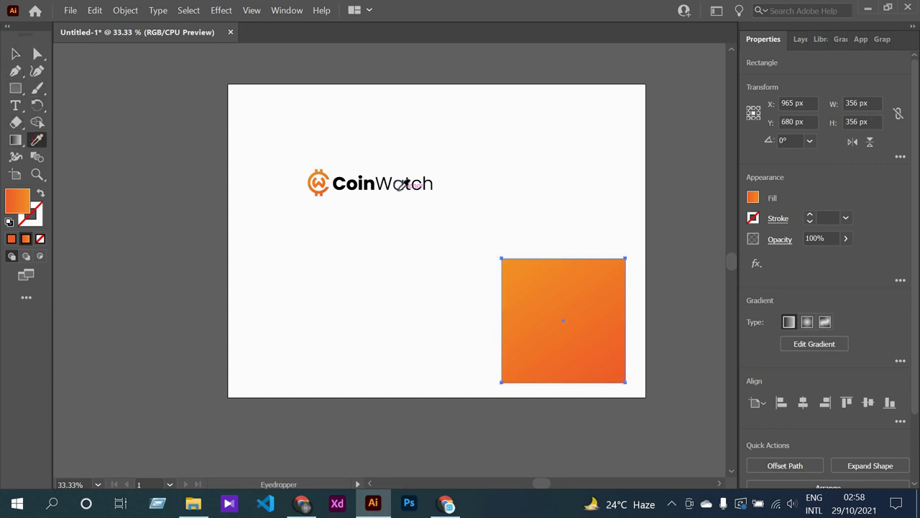
left_click(398, 188)
left_click(15, 54)
left_click(358, 317)
left_click(530, 325)
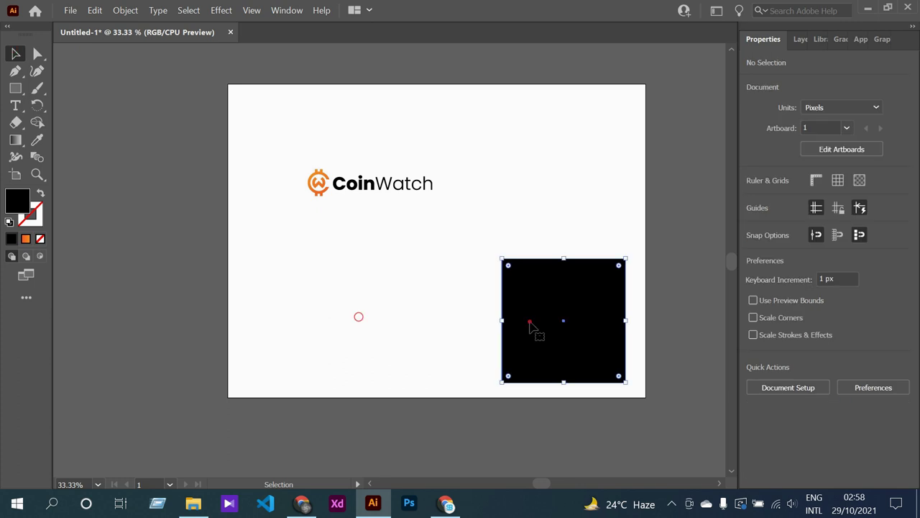
left_click(825, 323)
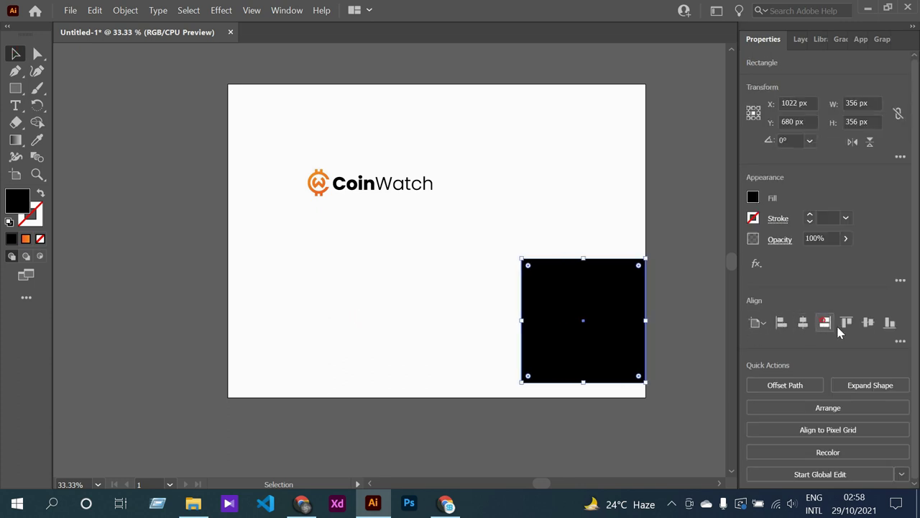
left_click(890, 323)
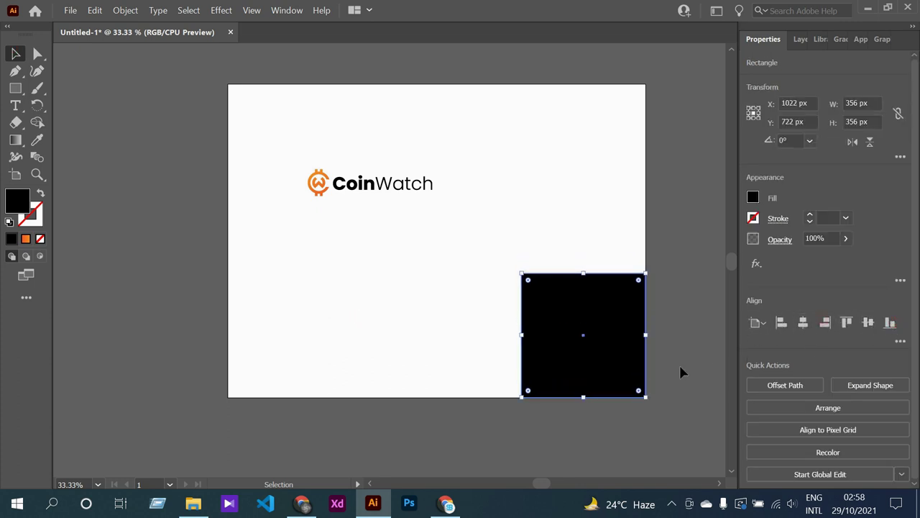
Paste a copy of the black square in place, stretch it to full height, and send it to back.
left_click(94, 11)
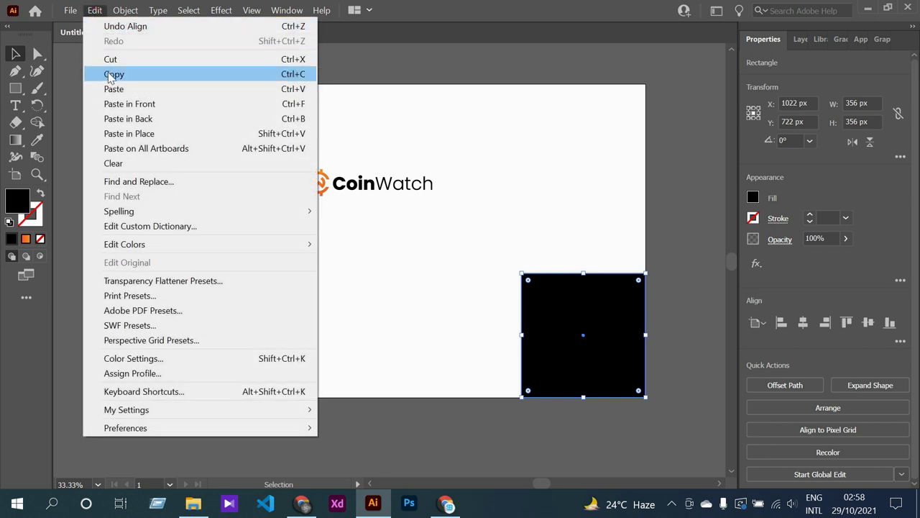
left_click(108, 73)
left_click(94, 10)
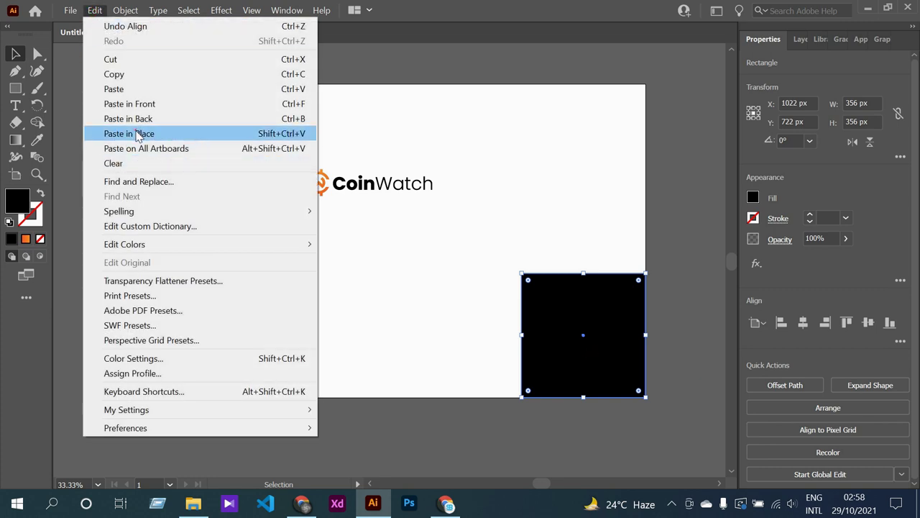
left_click(136, 133)
left_click_drag(583, 272, 585, 86)
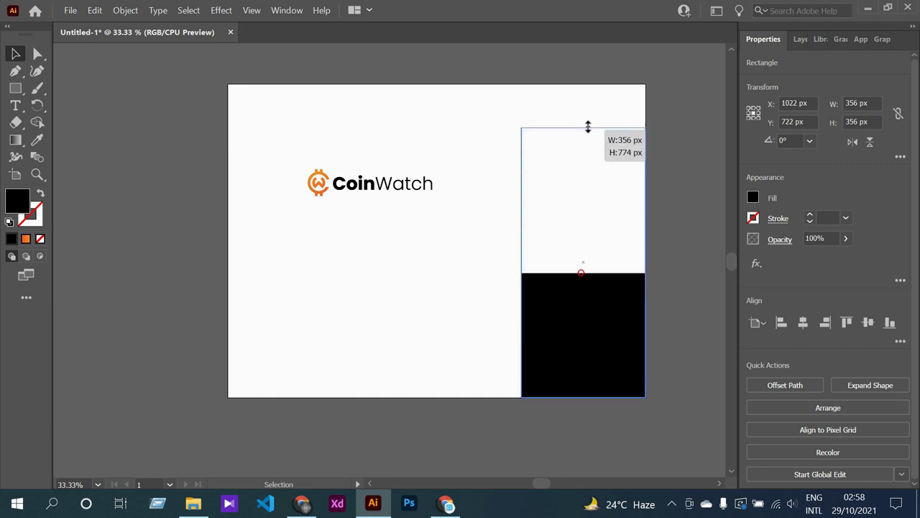
right_click(608, 365)
left_click(639, 289)
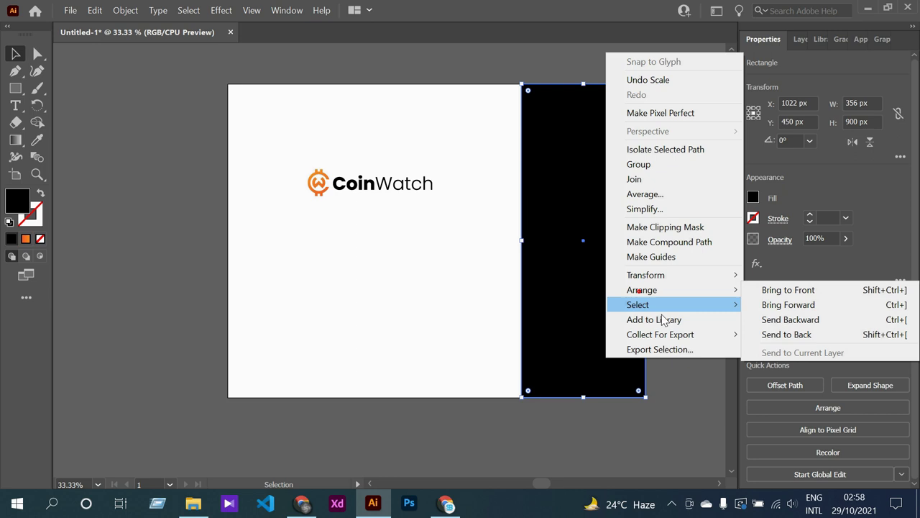
left_click(786, 334)
left_click(688, 371)
Stretch the lower black square leftward across the artboard to 1200 px wide.
left_click(612, 361)
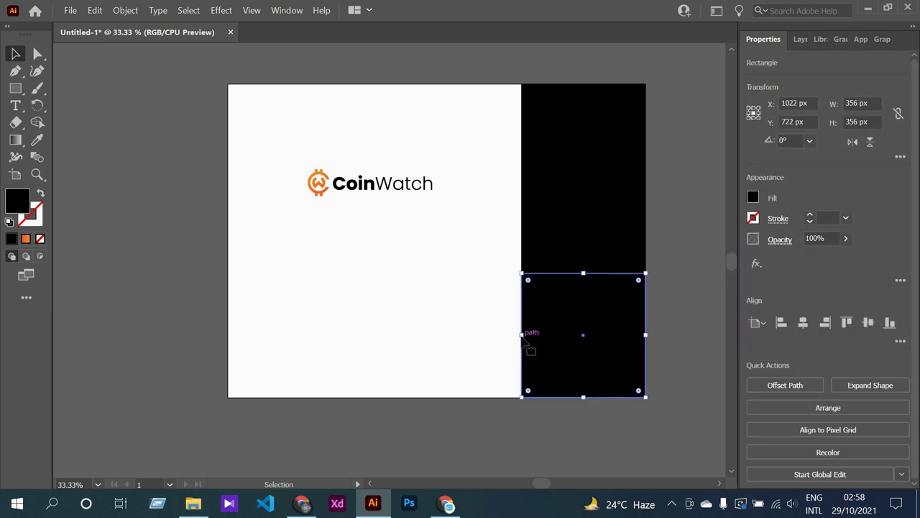
left_click_drag(520, 335, 228, 332)
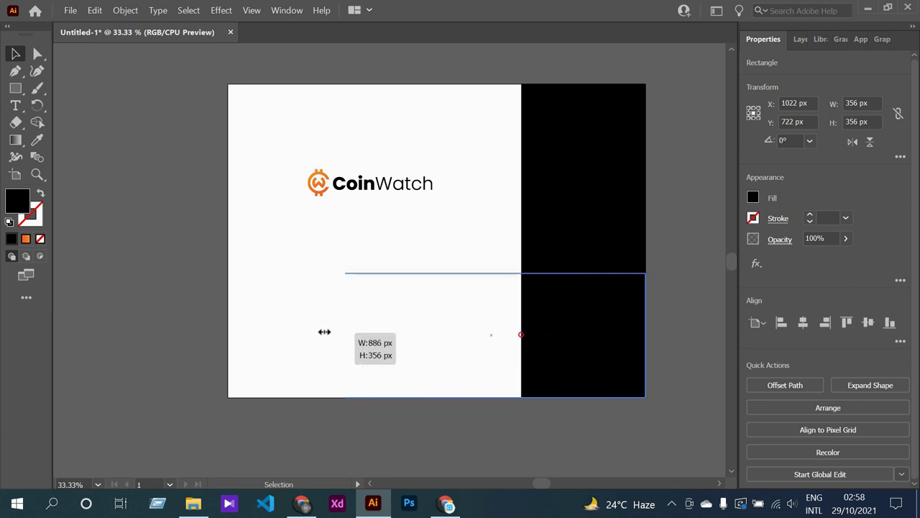
left_click(175, 330)
scroll(607, 419, "up", 1)
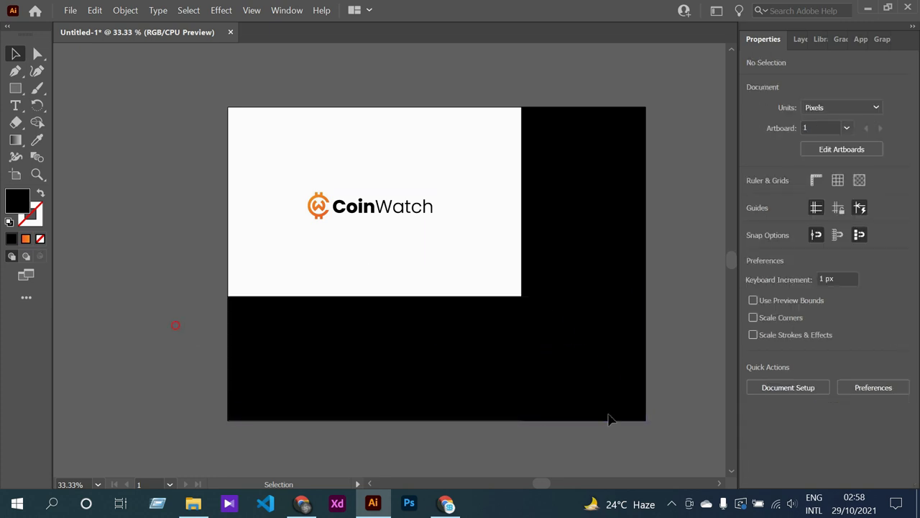
scroll(608, 419, "down", 1)
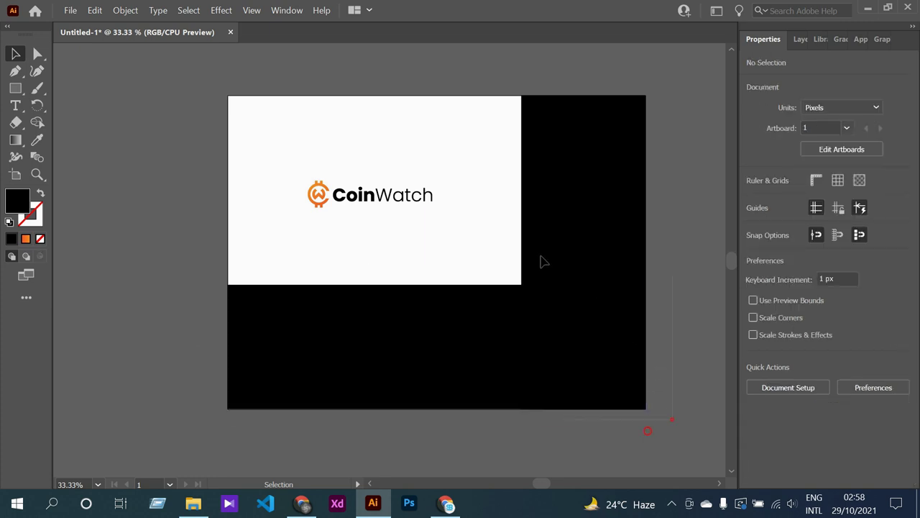
Merge the bottom-right overlap with the Shape Builder into one black L-shaped band.
key("ctrl+a")
left_click(38, 122)
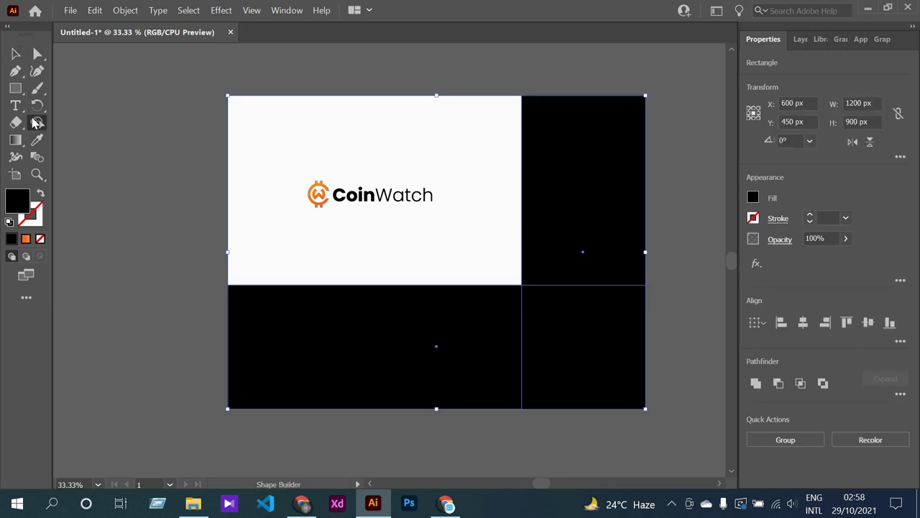
left_click(581, 340)
left_click(15, 54)
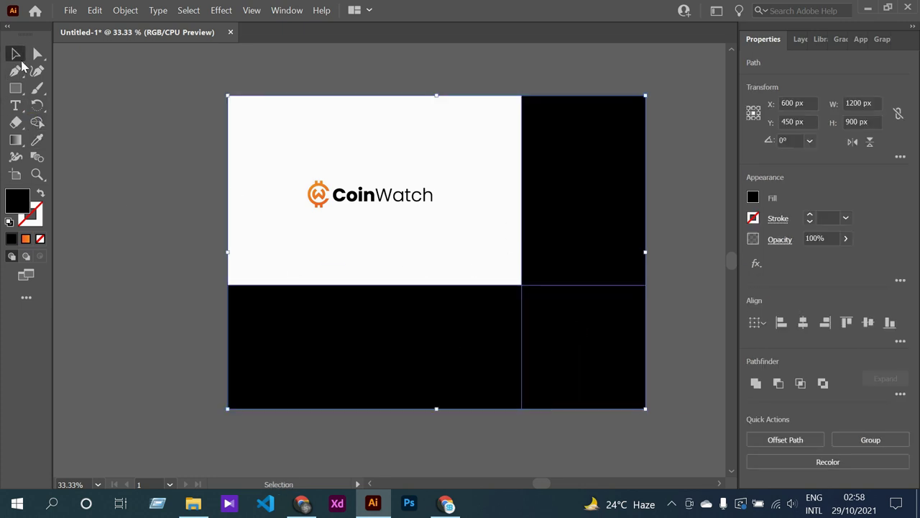
left_click(140, 208)
right_click(575, 352)
left_click(479, 253)
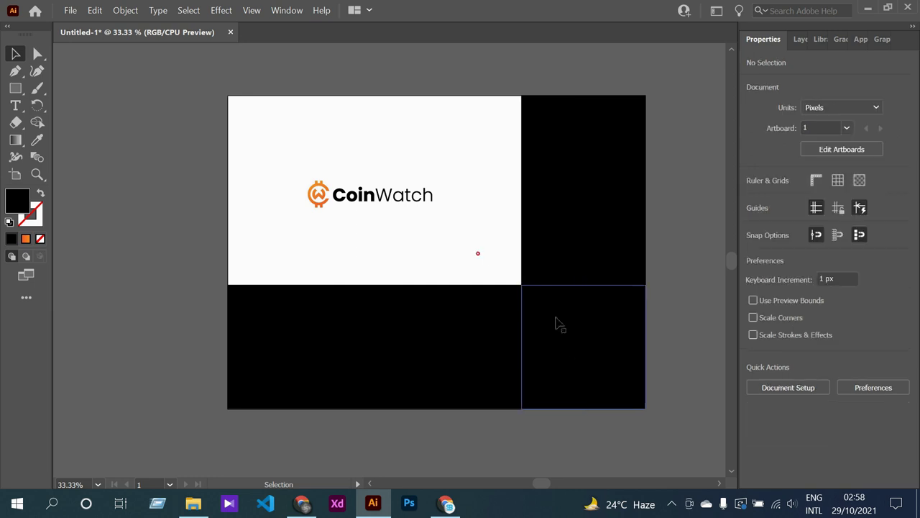
left_click(561, 325)
left_click(454, 251)
Duplicate the CoinWatch logo below the original and ungroup the copy.
scroll(435, 283, "down", 1)
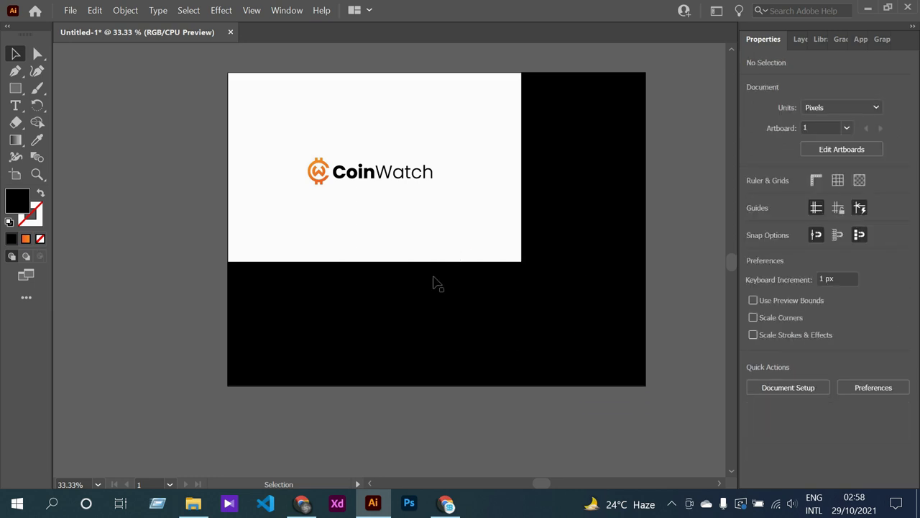
left_click(423, 341)
left_click(396, 237)
left_click_drag(394, 177, 471, 235)
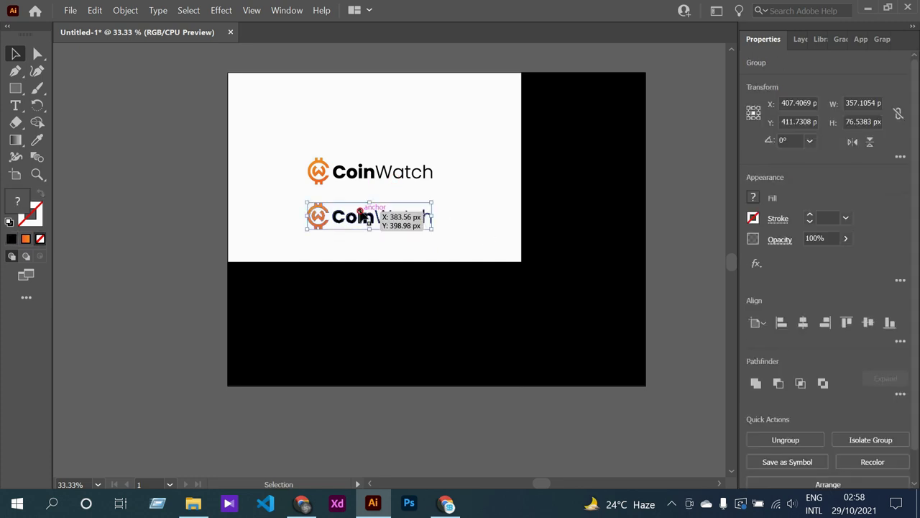
right_click(361, 210)
left_click(402, 321)
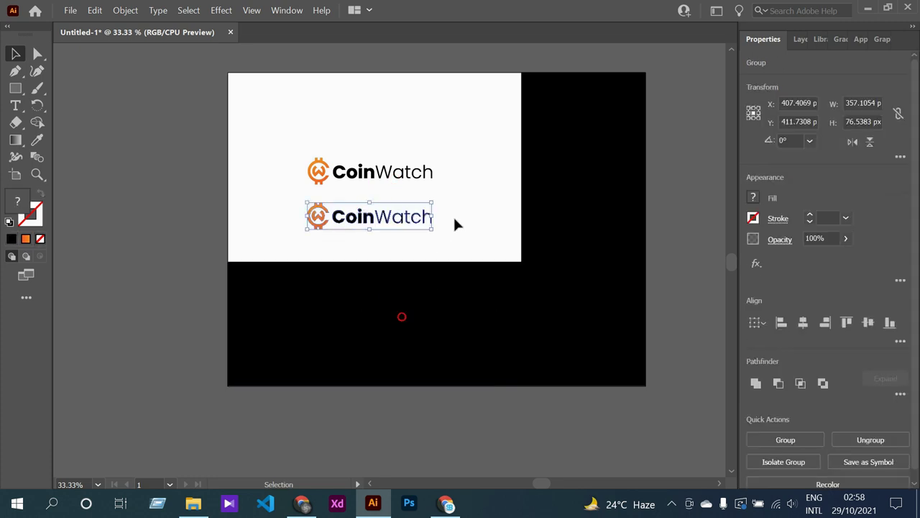
left_click(454, 218)
left_click(360, 216)
Turn the copy's lettering white and place a spare coin icon left of the artboard.
left_click(37, 139)
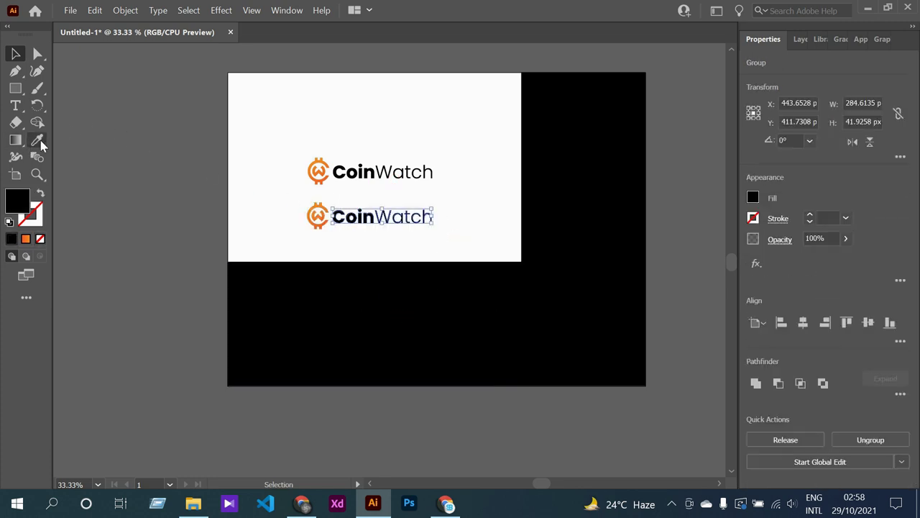
left_click(292, 97)
left_click(16, 54)
left_click(266, 231)
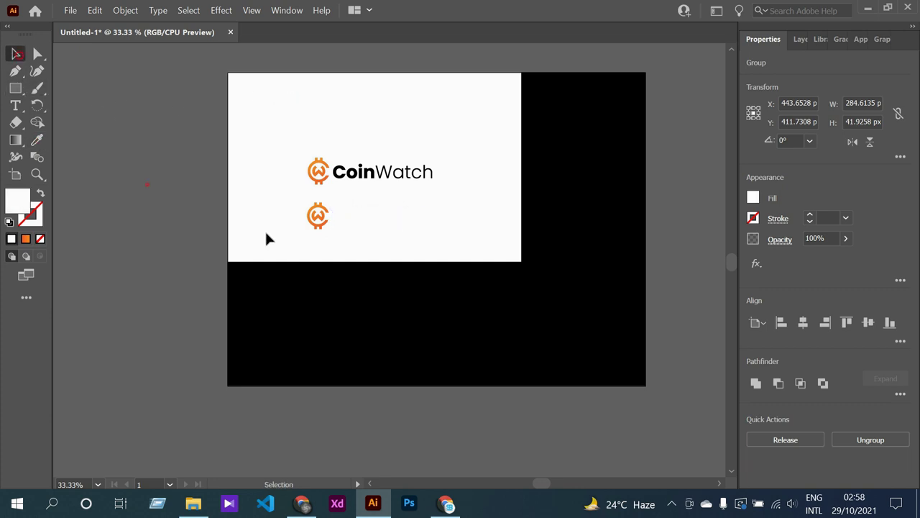
left_click_drag(312, 226, 170, 200)
Move the white-lettered logo onto the black lower panel and bring it to front.
left_click_drag(290, 195, 497, 251)
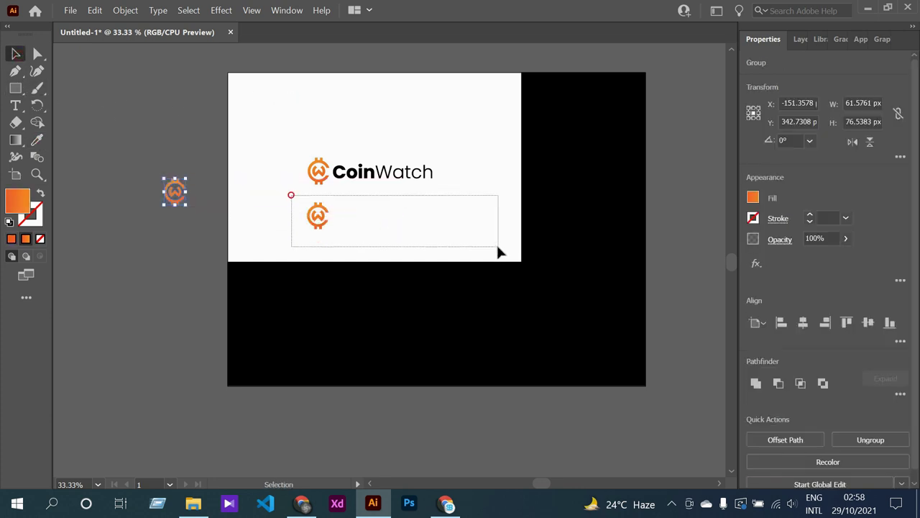
left_click(484, 227)
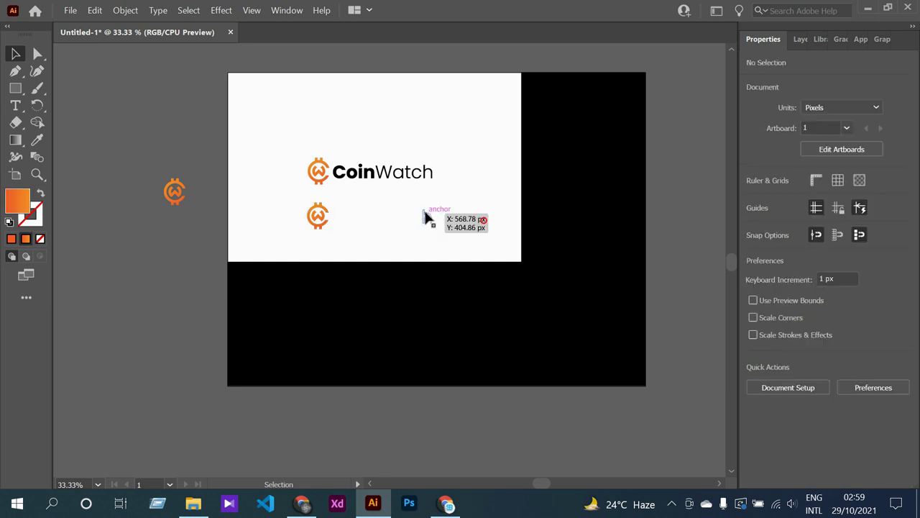
left_click_drag(427, 216, 426, 330)
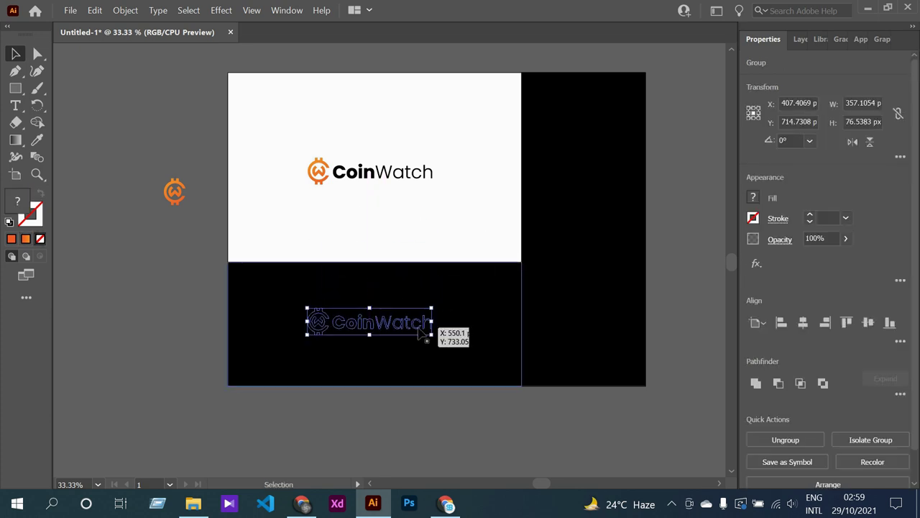
right_click(426, 330)
mouse_move(460, 259)
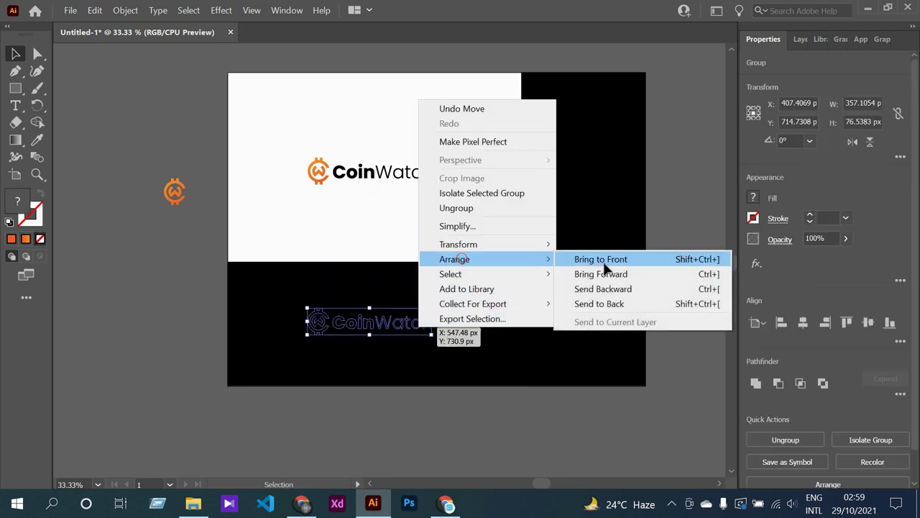
left_click(601, 260)
left_click(545, 419)
scroll(548, 419, "down", 2)
Give the top-right rectangle the coin icon's orange gradient using the Eyedropper.
left_click(606, 300)
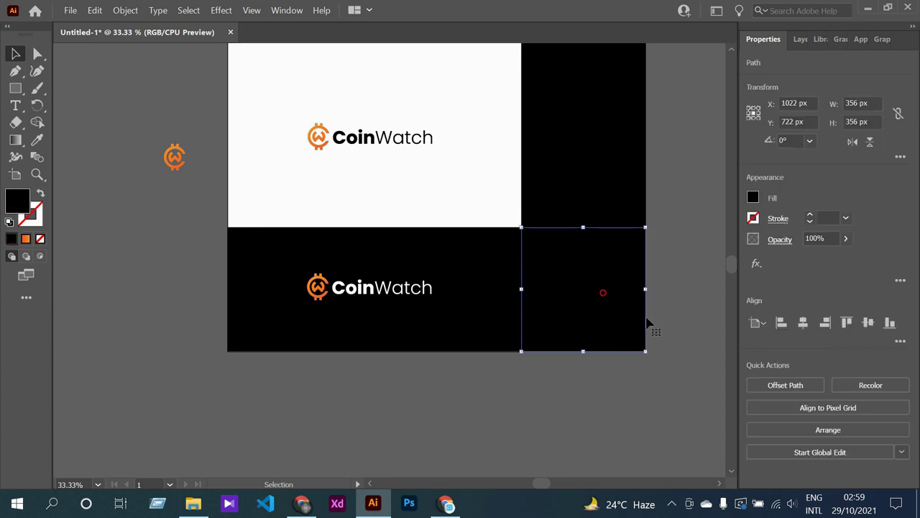
scroll(689, 244, "up", 3)
left_click(690, 248)
left_click(589, 231)
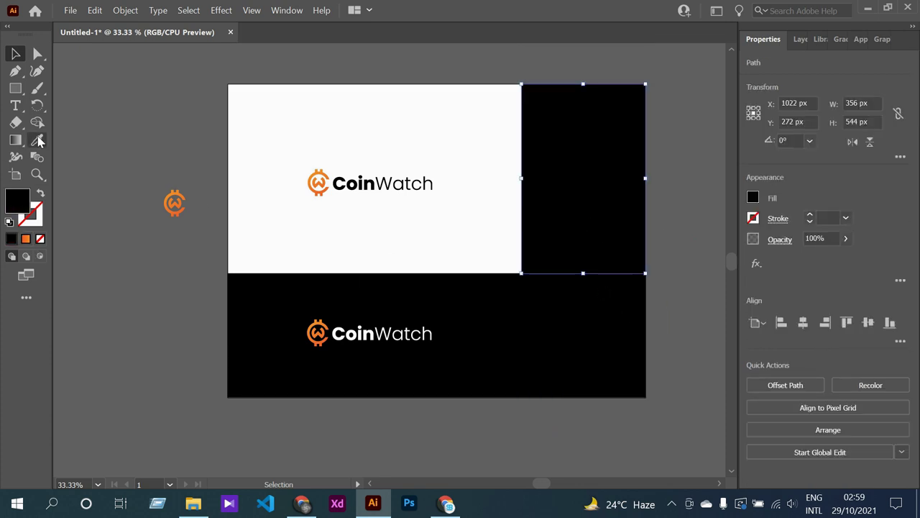
left_click(37, 139)
left_click(175, 198)
Angle the orange gradient diagonally, starting just above the tile's top-left corner.
left_click(15, 53)
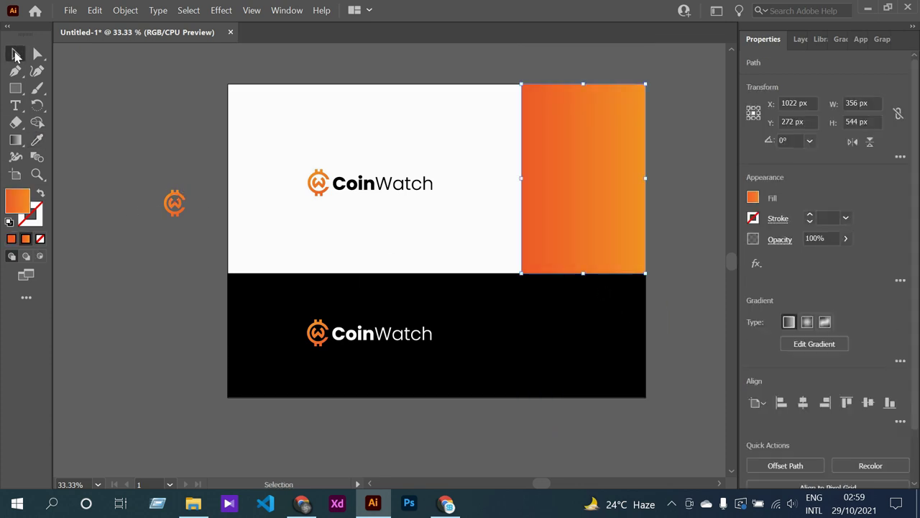
left_click(592, 213)
left_click(15, 140)
left_click_drag(510, 71, 680, 261)
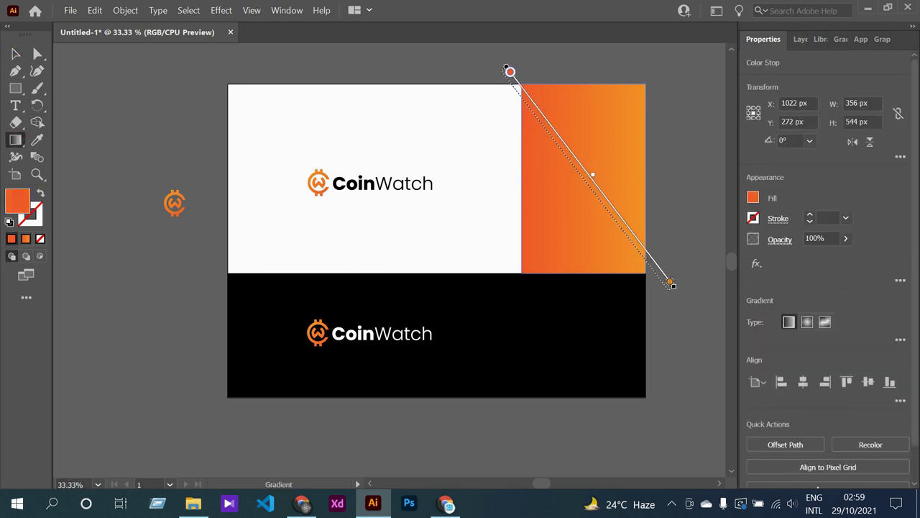
left_click_drag(504, 74, 526, 84)
key("v")
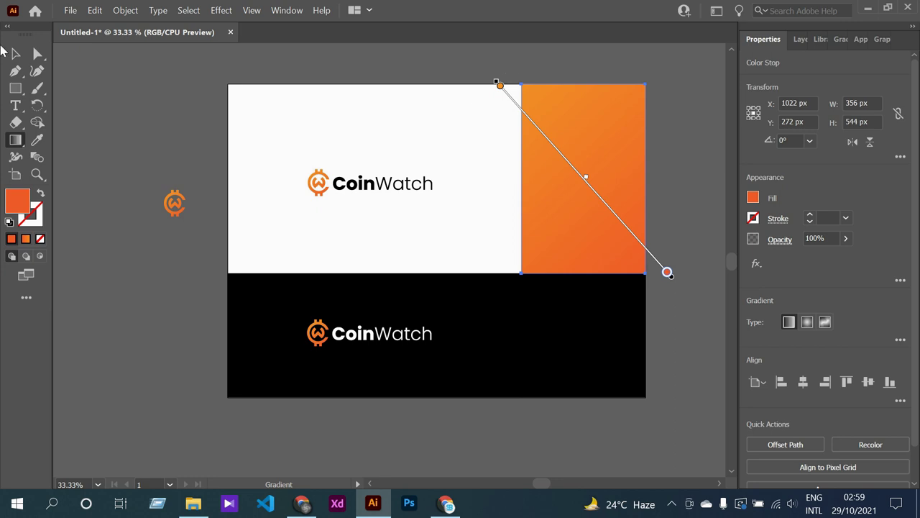
left_click(108, 115)
scroll(266, 154, "up", 1)
scroll(268, 161, "down", 1)
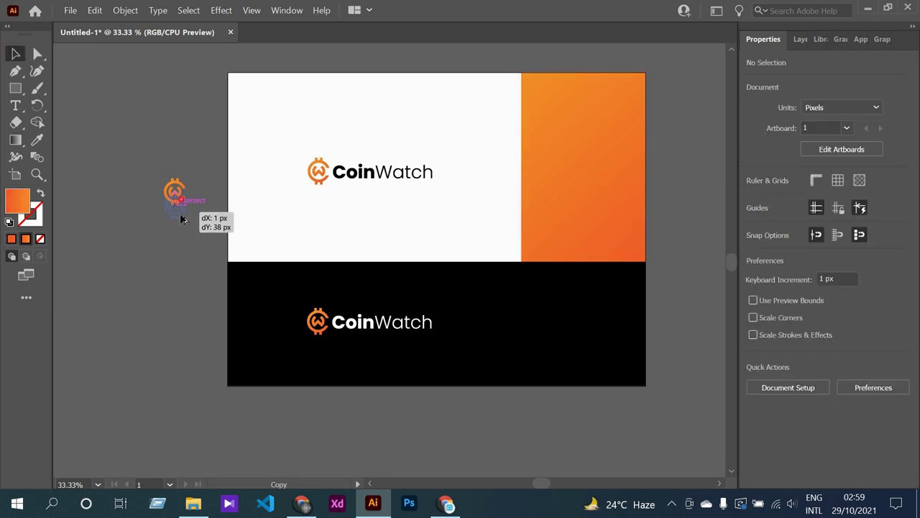
Enlarge the copied coin icon and place it on the bottom-right tile.
left_click_drag(182, 206, 514, 443)
scroll(552, 412, "down", 1)
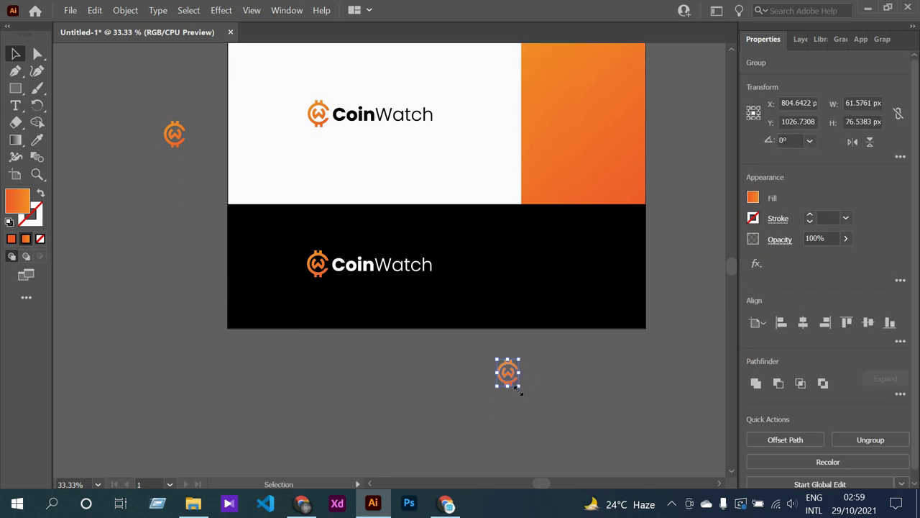
mouse_move(519, 389)
left_mouse_down()
mouse_move(558, 429)
mouse_move(551, 418)
mouse_move(614, 291)
left_mouse_up()
left_click(551, 418)
left_click(625, 367)
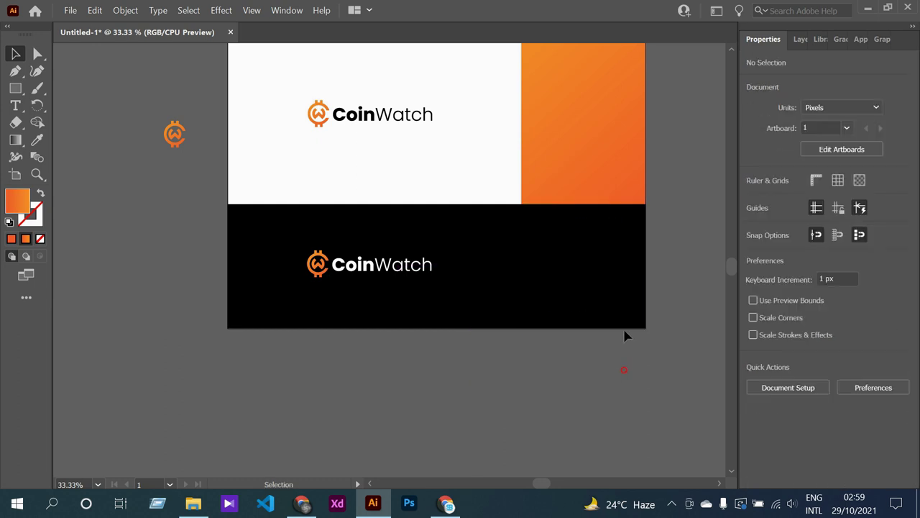
Fill the bottom-right square brown from the swatches and send it behind the coin icon.
left_click(624, 323)
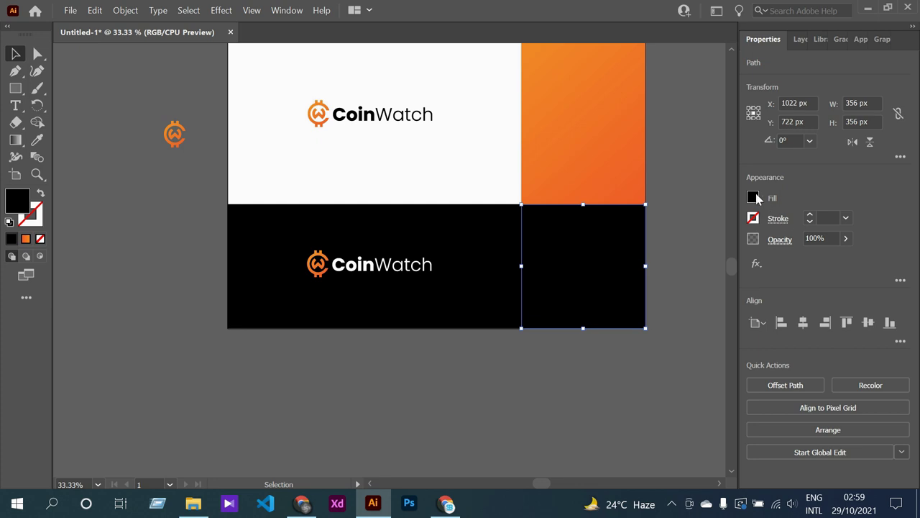
left_click(753, 197)
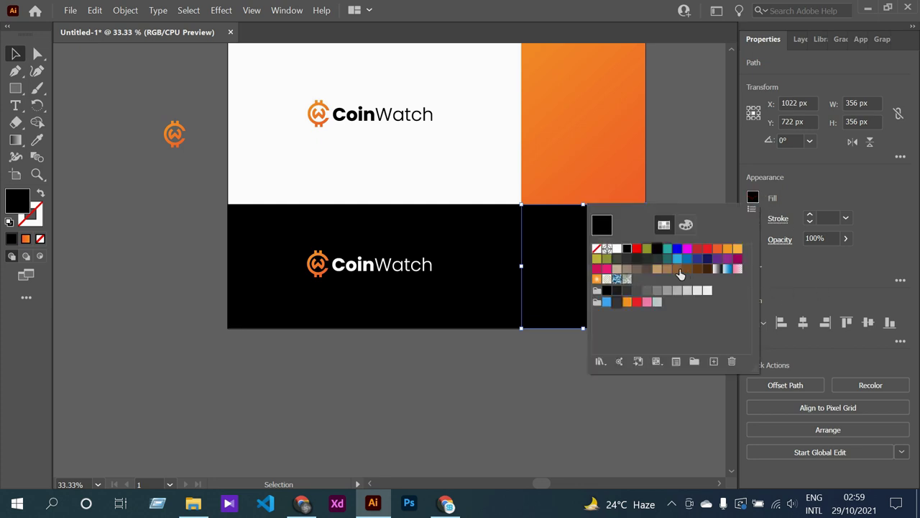
left_click(678, 270)
left_click(533, 353)
left_click(533, 352)
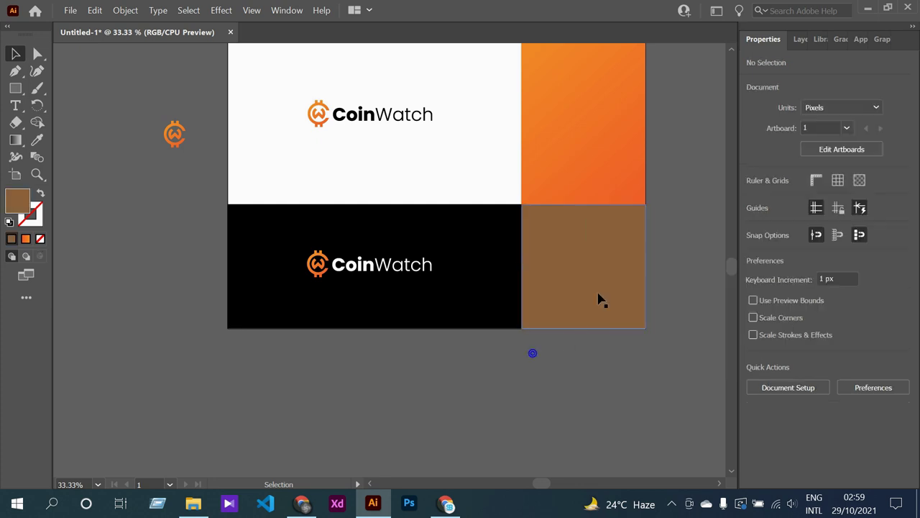
right_click(601, 298)
mouse_move(634, 422)
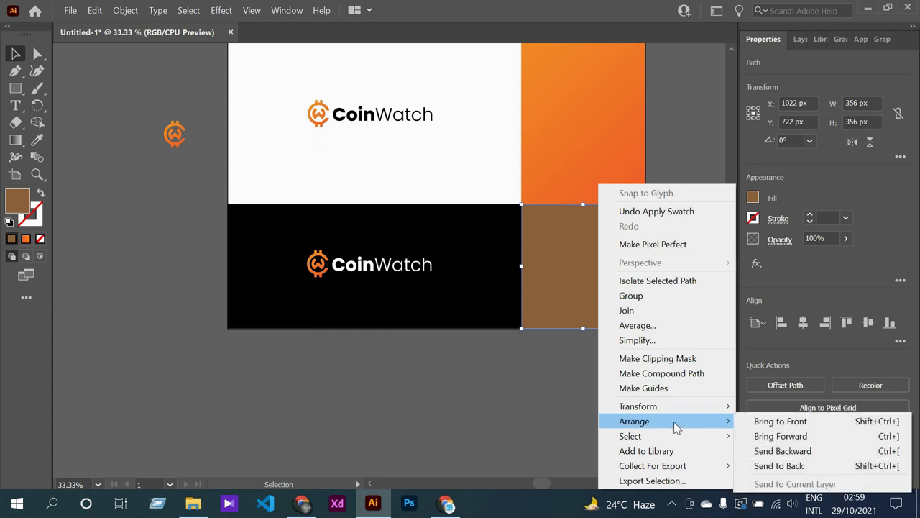
left_click(765, 466)
left_click(622, 366)
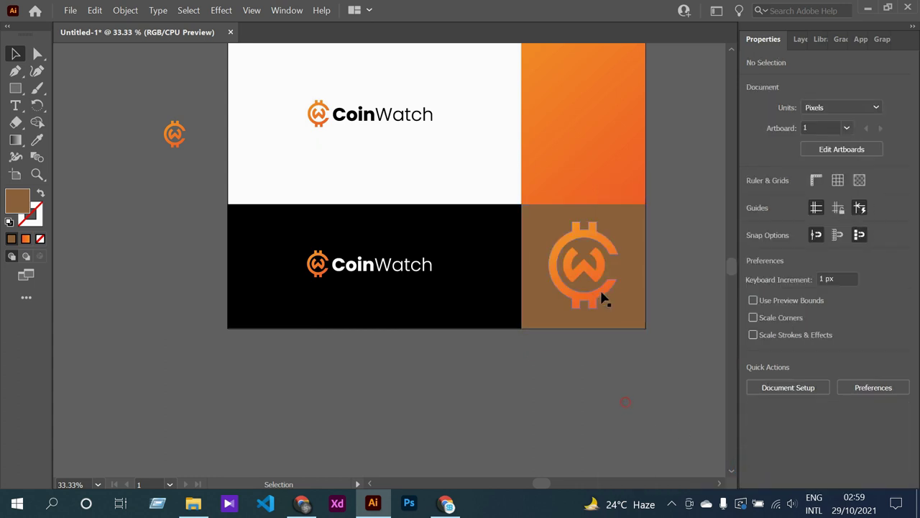
Change the large coin icon's fill to tan.
left_click(602, 296)
scroll(604, 297, "up", 1)
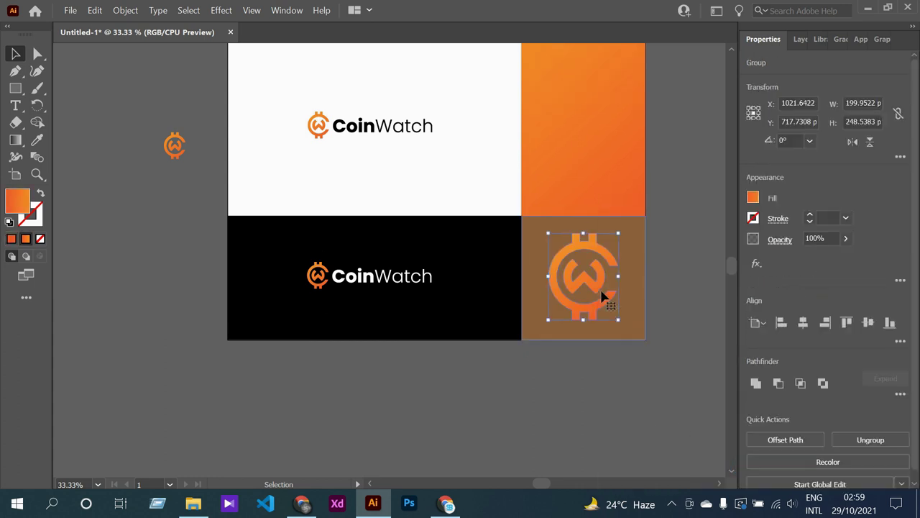
left_click(753, 198)
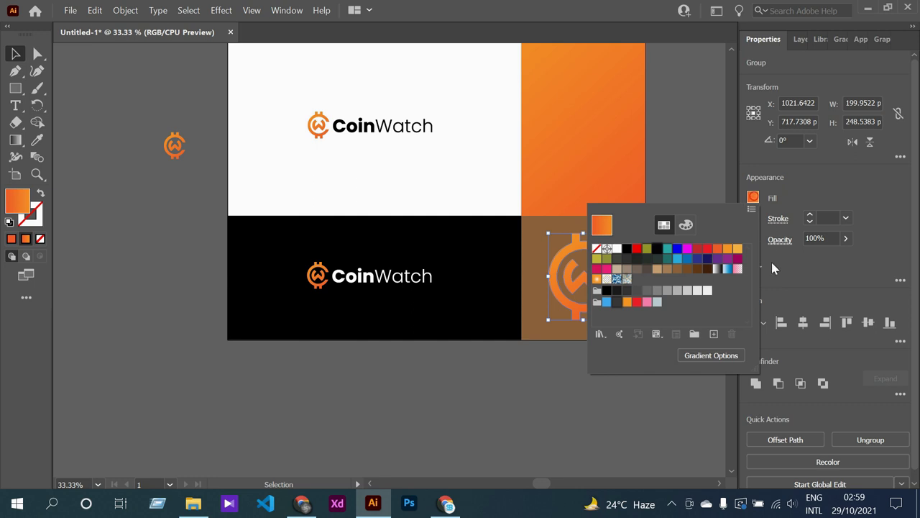
left_click(688, 271)
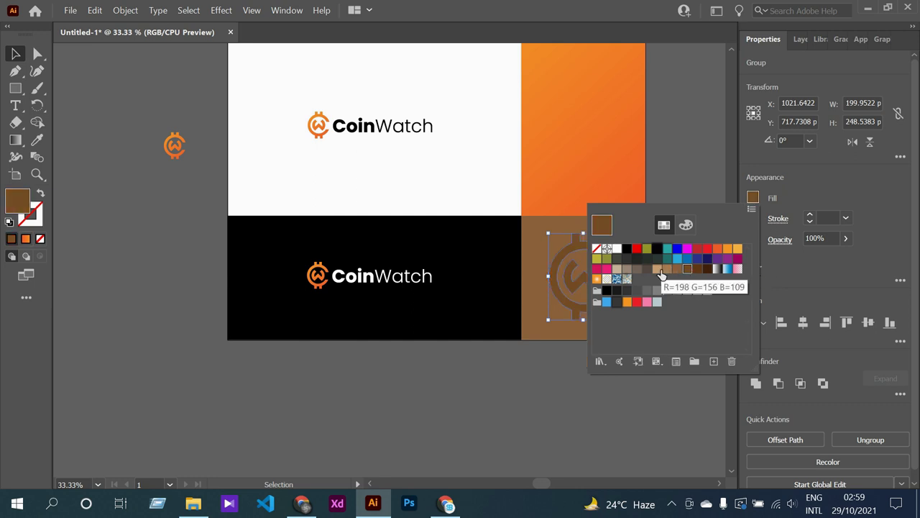
left_click(658, 271)
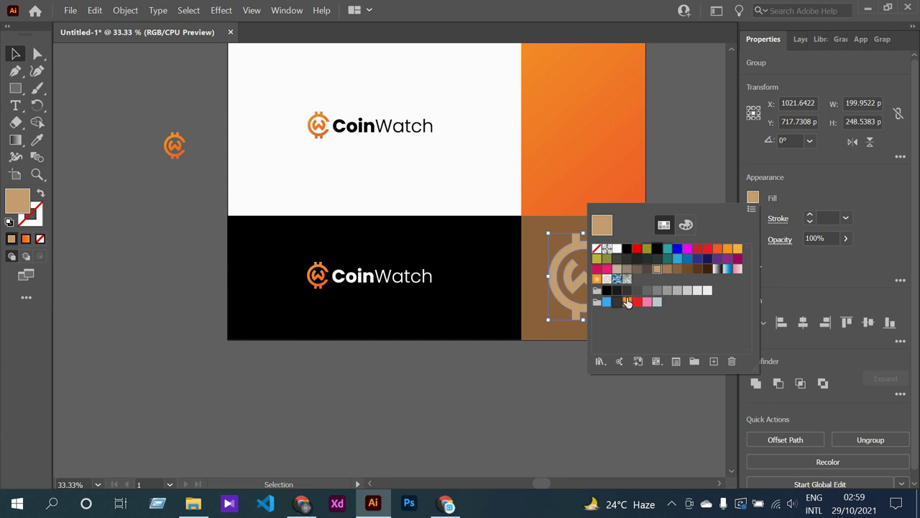
left_click(553, 407)
left_click(554, 406)
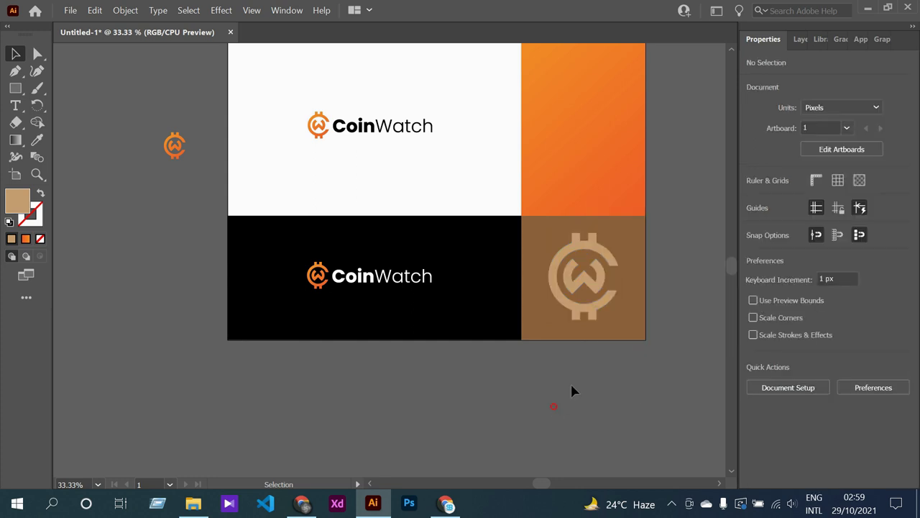
Darken the square's fill to brown 6D4A2E in the Color Picker.
scroll(573, 388, "up", 2)
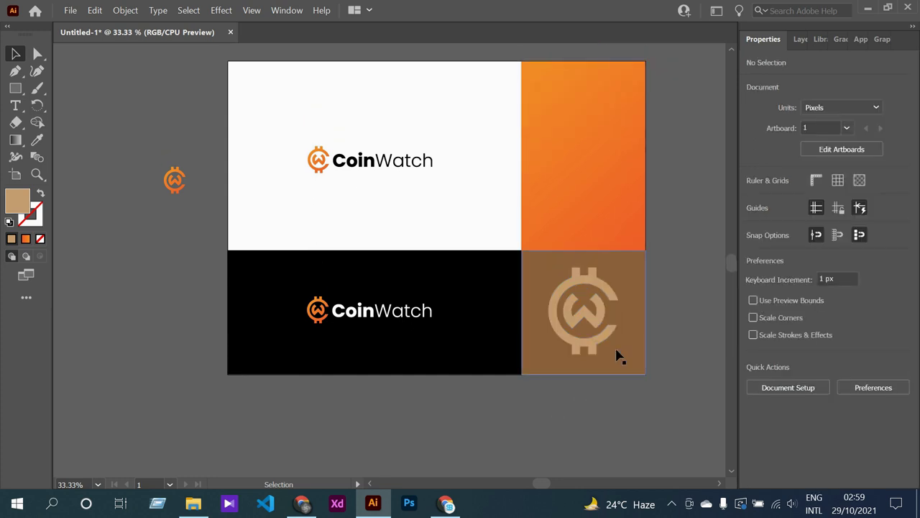
left_click(618, 355)
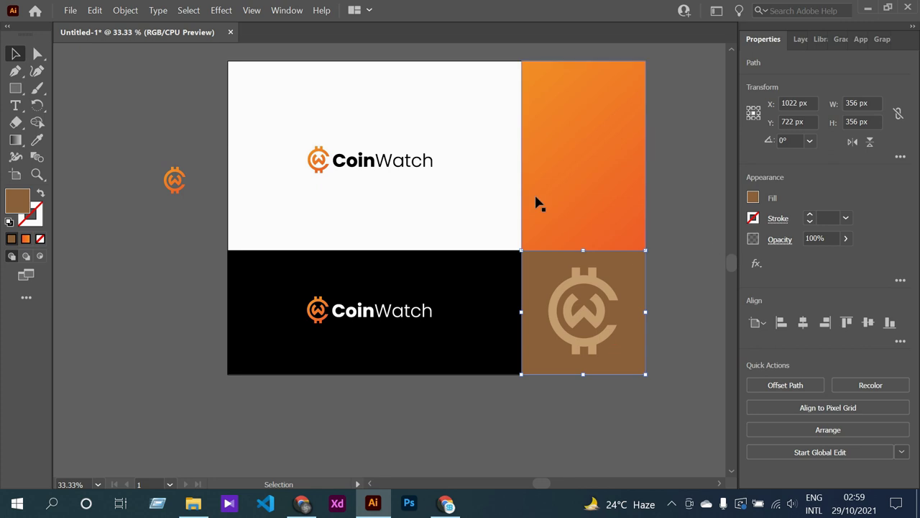
double_click(18, 205)
left_click_drag(613, 229, 611, 249)
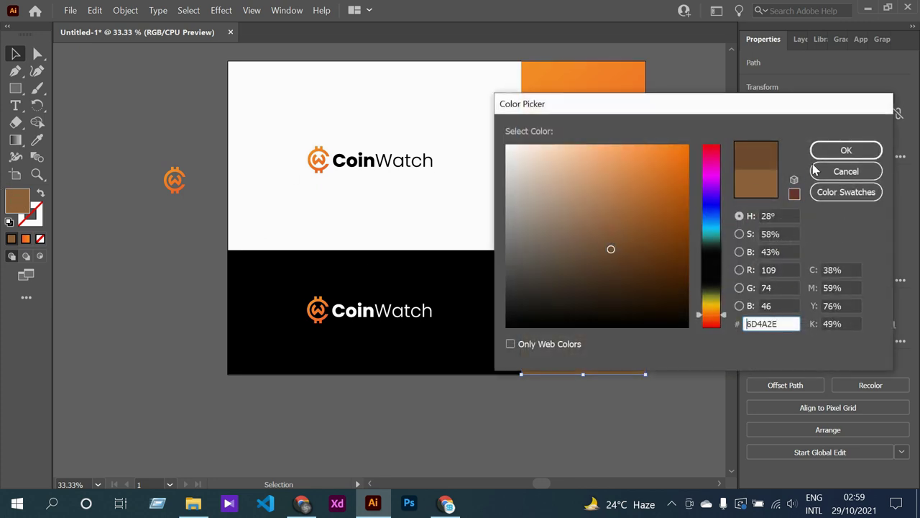
left_click(847, 149)
left_click(573, 414)
scroll(573, 414, "down", 1)
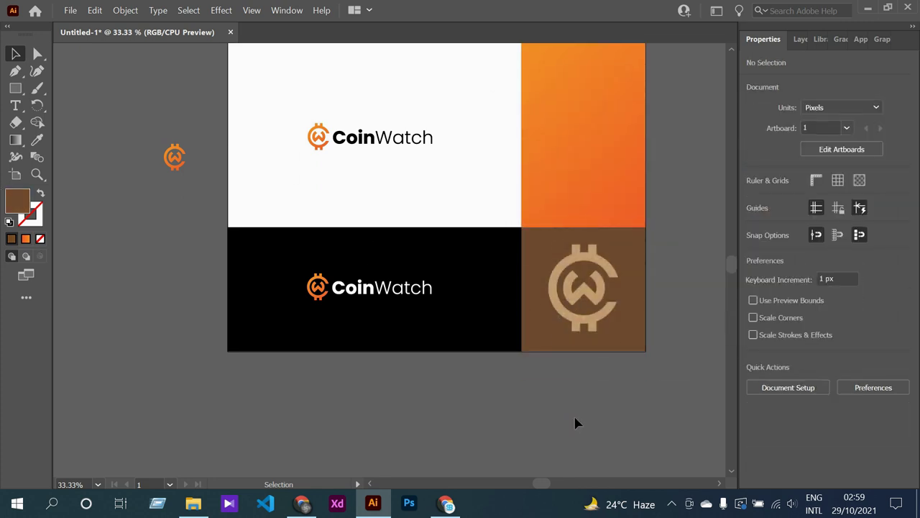
scroll(578, 417, "up", 1)
Draw a small circle beside the small coin logo with the Ellipse tool.
scroll(240, 193, "down", 3)
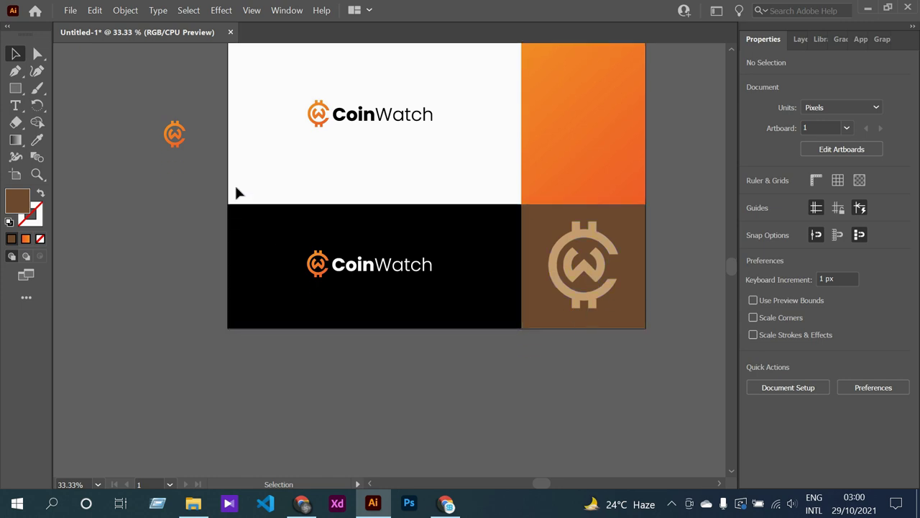
left_click_drag(175, 137, 437, 422)
scroll(495, 422, "down", 4)
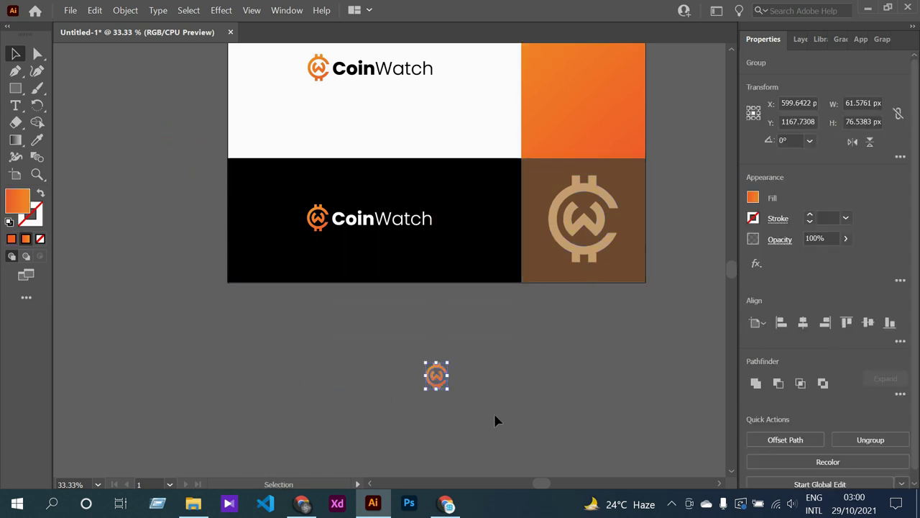
left_click(495, 420)
left_click_drag(15, 88, 83, 111)
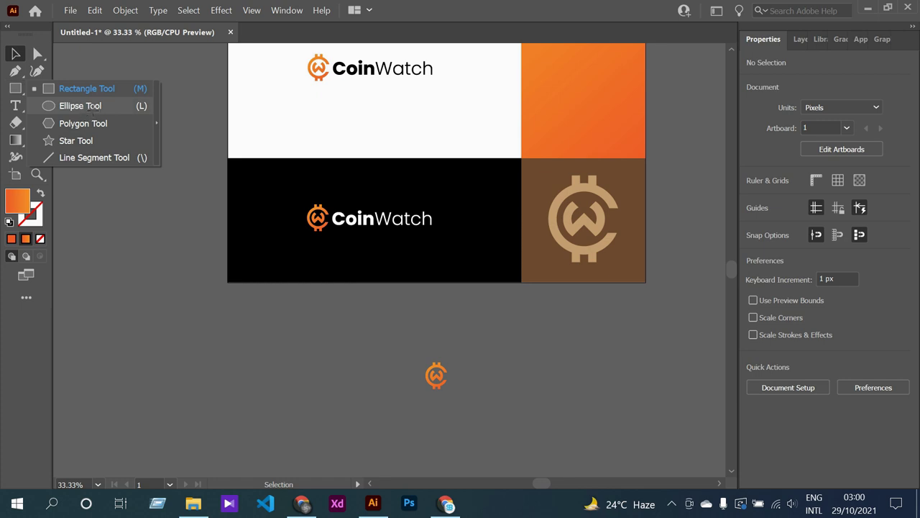
left_click(83, 107)
left_click_drag(490, 380, 517, 407)
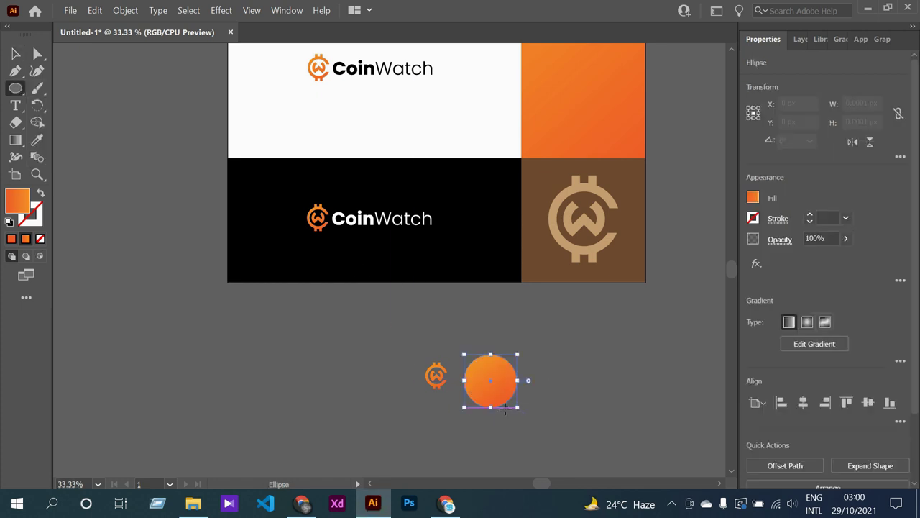
Fill the circle white, move it onto the logo, and send it behind.
left_click(37, 139)
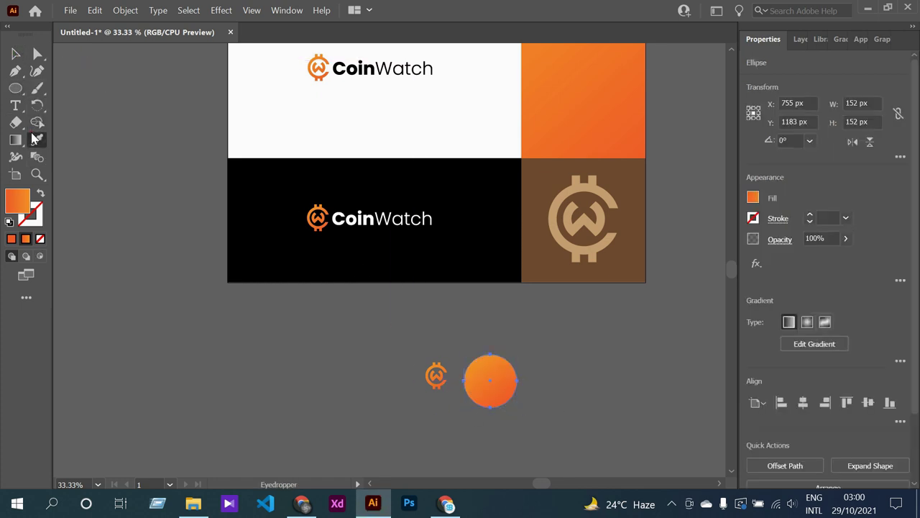
left_click(314, 124)
left_click(16, 53)
left_click(325, 411)
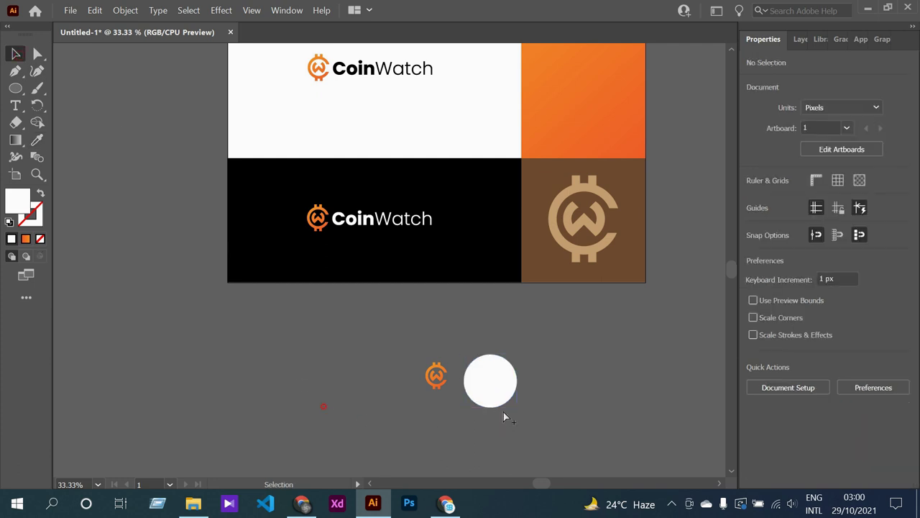
scroll(503, 412, "up", 1)
left_click_drag(446, 384, 489, 388)
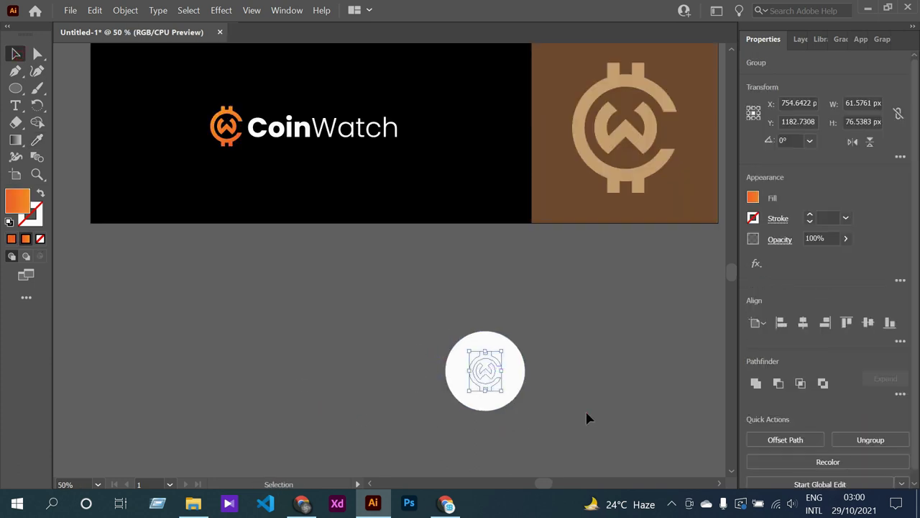
left_click(586, 413)
right_click(499, 389)
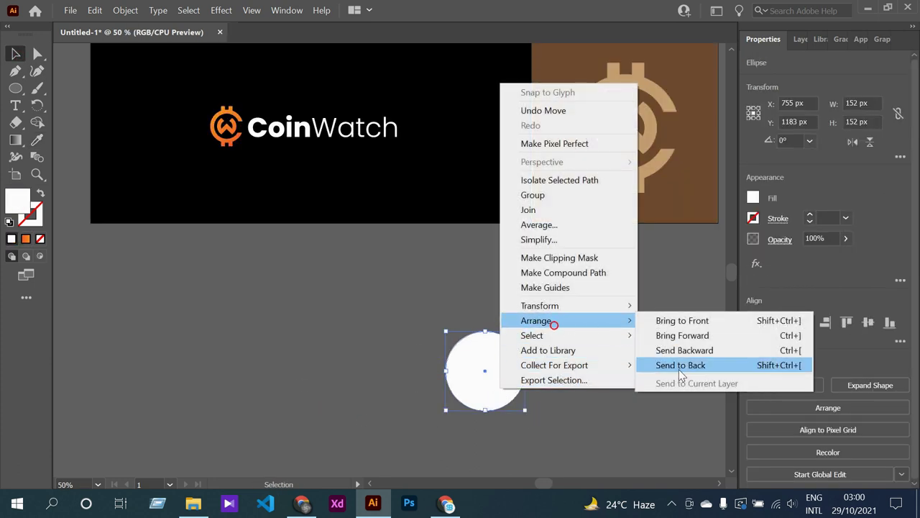
left_click(679, 369)
Shrink the white circle around the logo and centre both horizontally and vertically.
left_click_drag(566, 407, 406, 317)
scroll(503, 421, "up", 3)
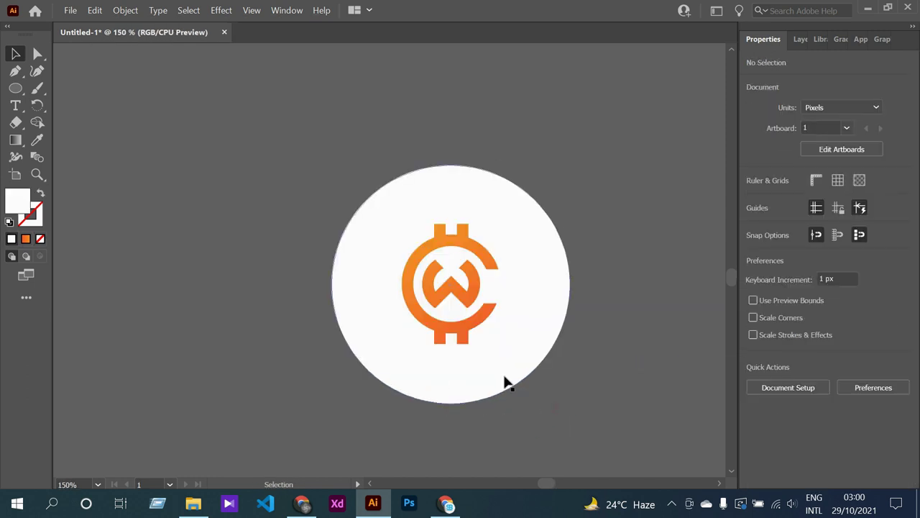
left_click(503, 381)
left_click_drag(569, 404, 528, 361)
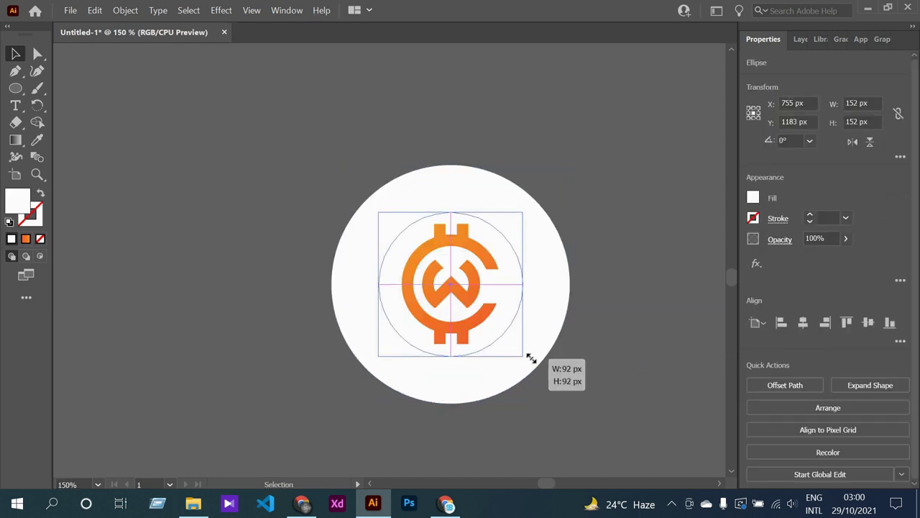
left_click(591, 368)
key("ctrl+a")
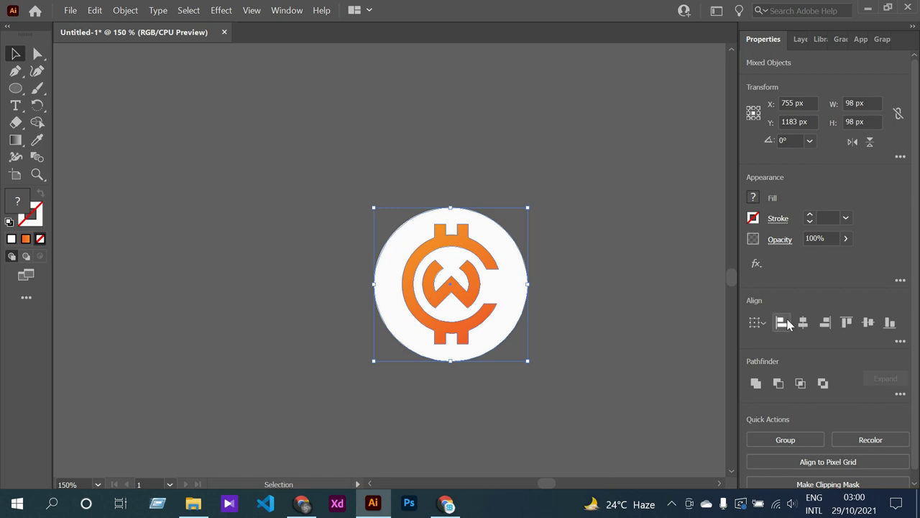
left_click(803, 322)
left_click(871, 324)
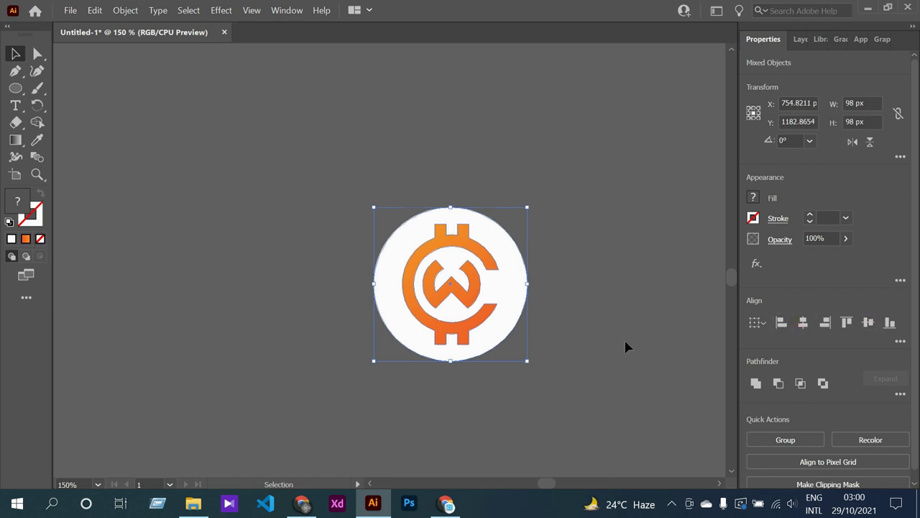
Nudge the circle 1 px right and group the circle with the logo.
scroll(486, 309, "up", 1, "alt")
left_click(609, 332)
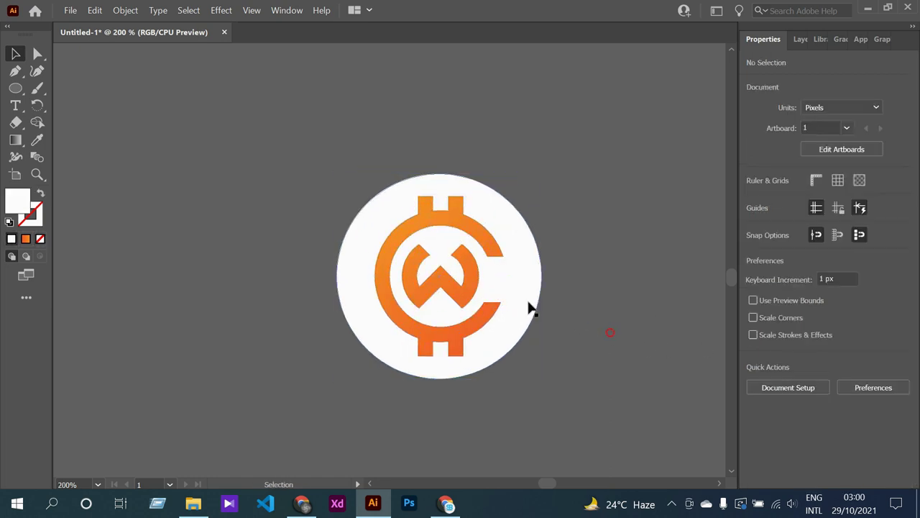
left_click(528, 303)
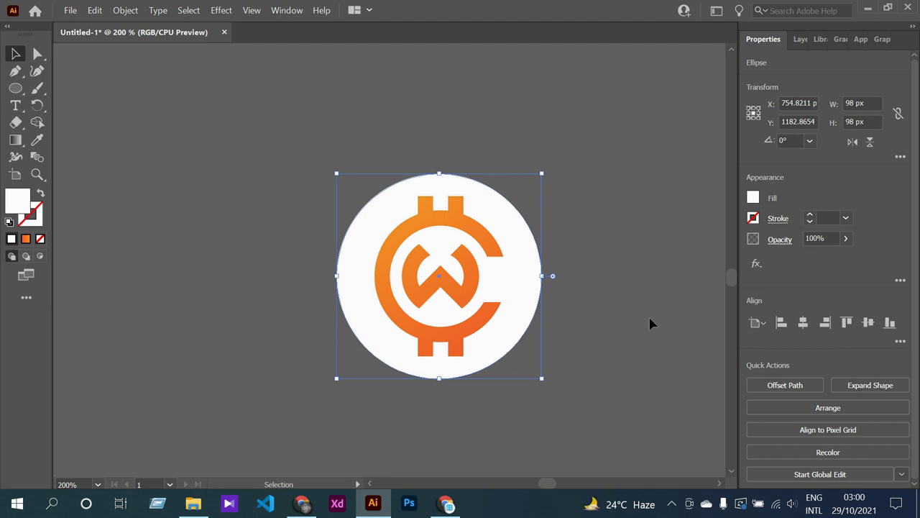
key("Right")
left_click(650, 324)
left_click_drag(392, 111, 541, 414)
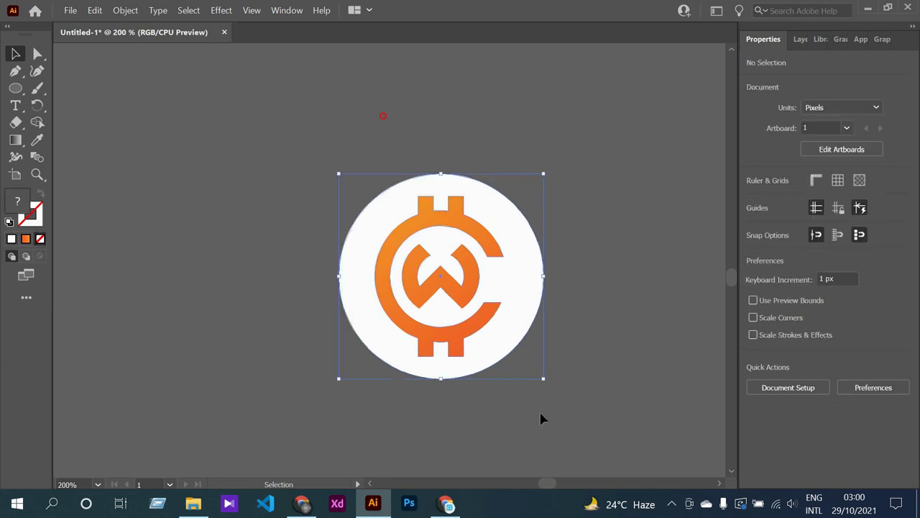
key("a")
key("ctrl+g")
key("v")
Enlarge the circle badge to about 246 px and place it on the orange tile.
scroll(463, 320, "down", 3)
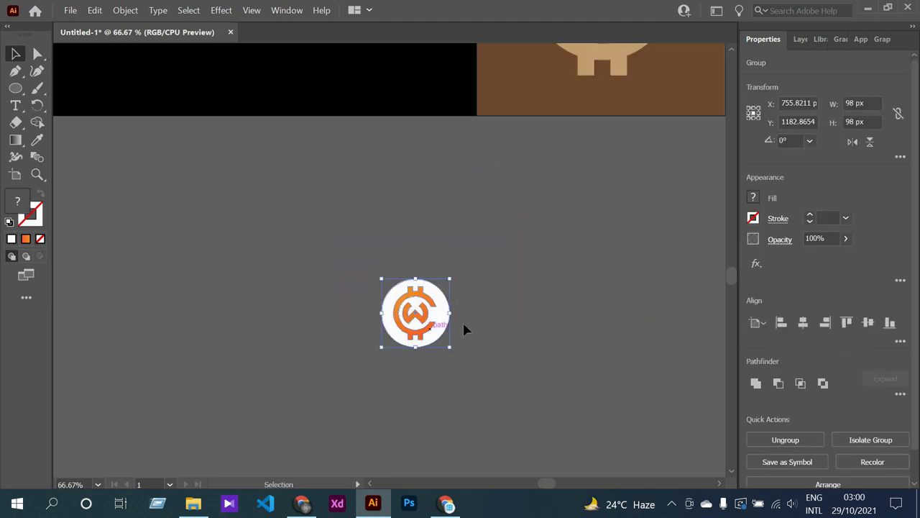
scroll(462, 320, "up", 2)
scroll(464, 322, "down", 2)
scroll(465, 329, "up", 1)
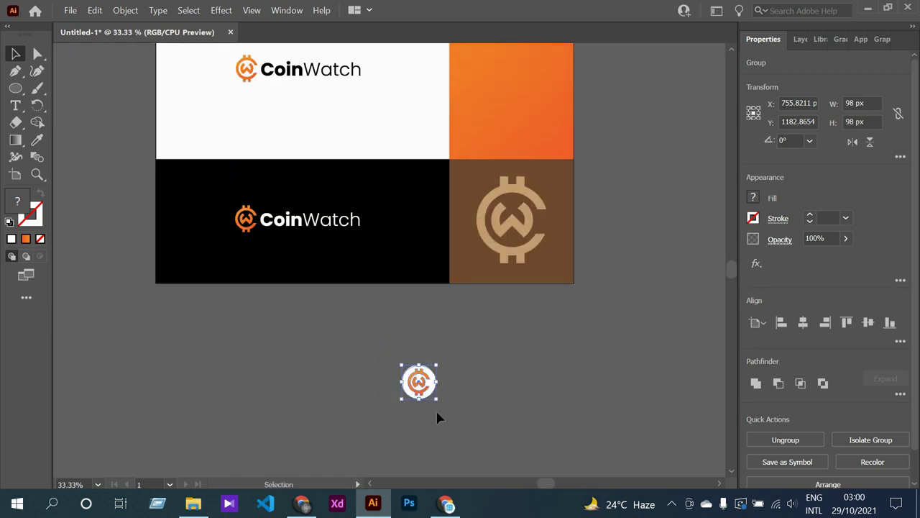
mouse_move(437, 400)
left_mouse_down()
mouse_move(468, 428)
mouse_move(462, 409)
mouse_move(527, 120)
left_mouse_up()
scroll(516, 396, "up", 1)
right_click(528, 121)
left_click(510, 356)
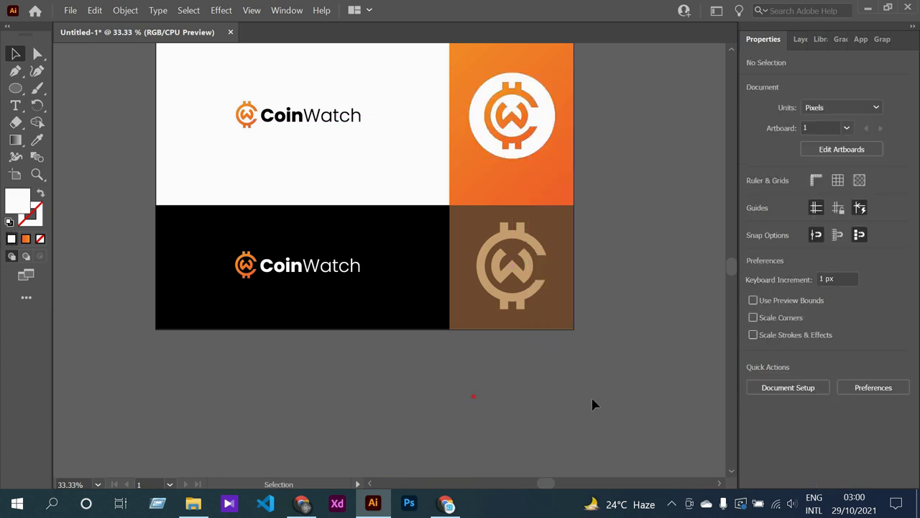
scroll(594, 403, "up", 1)
scroll(616, 379, "up", 1)
Vertically align the top CoinWatch wordmark with the circle icon.
left_click(361, 197)
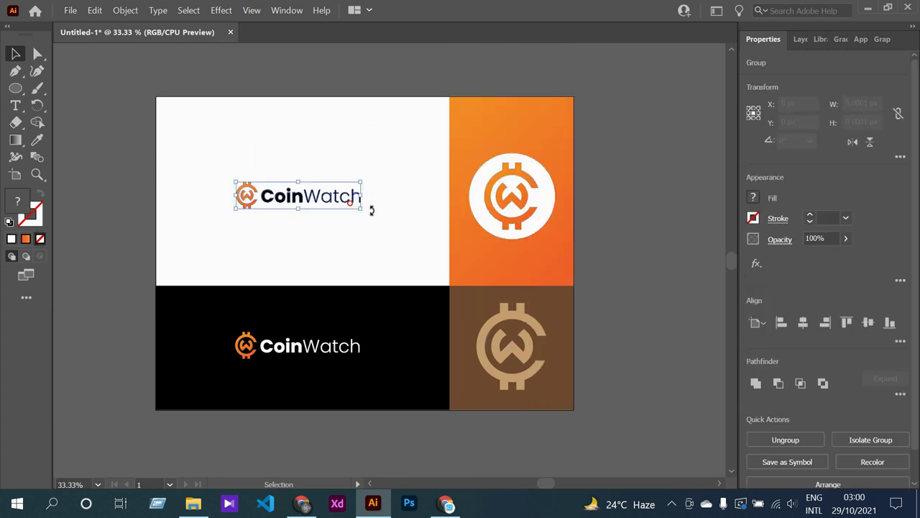
left_click(531, 225, "shift")
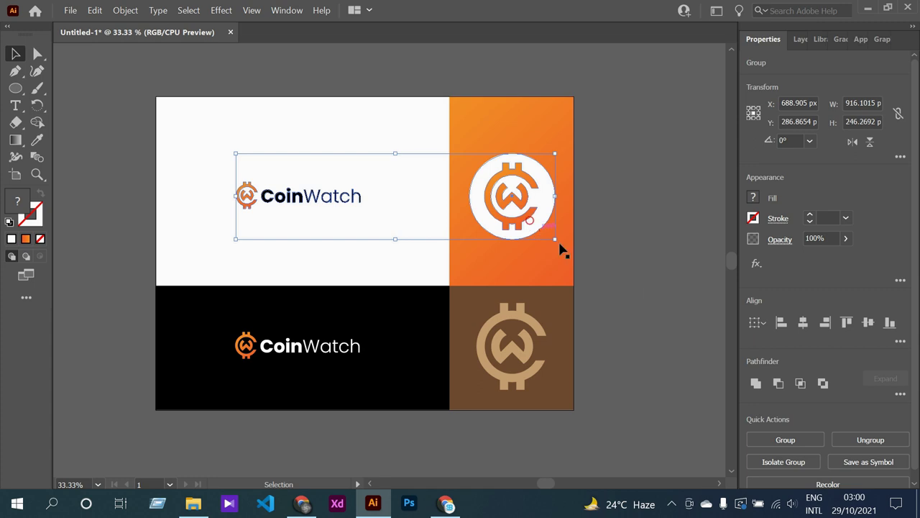
left_click(867, 328)
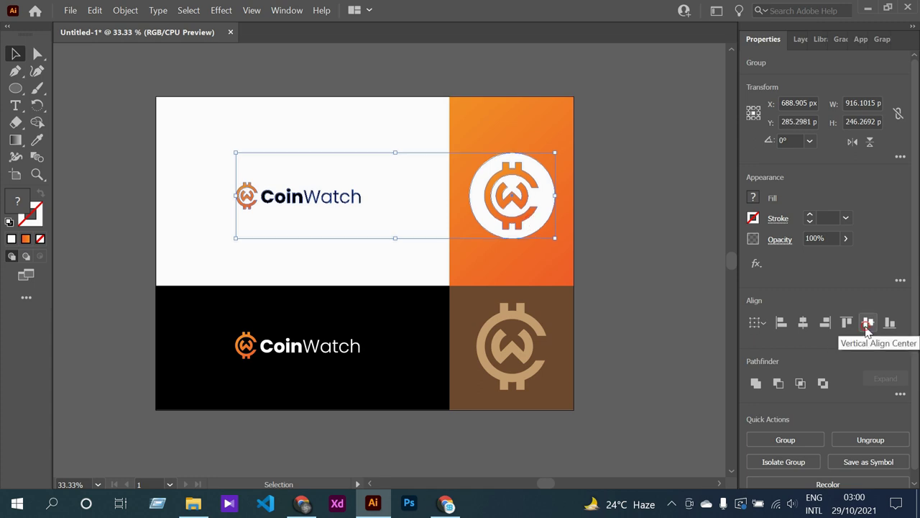
left_click(676, 287)
Horizontally centre the two CoinWatch wordmarks on each other.
left_click(349, 350)
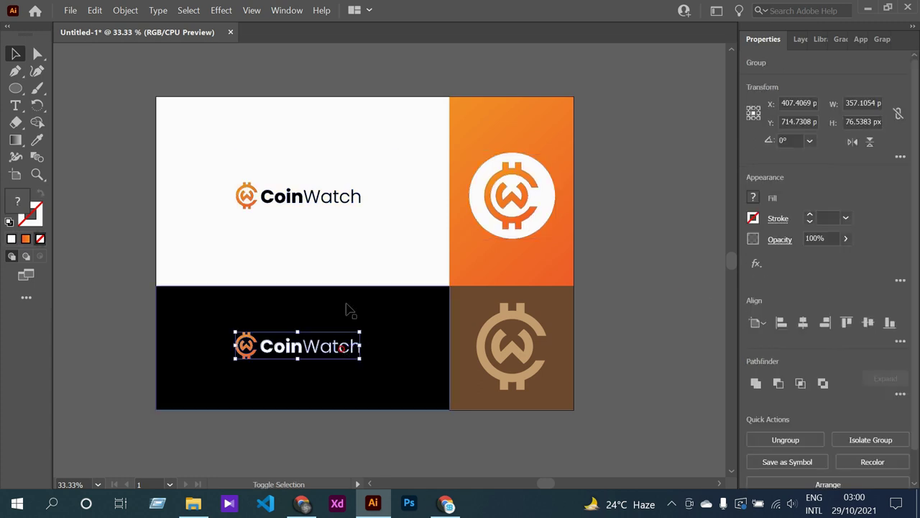
left_click(338, 201, "shift")
left_click(803, 323)
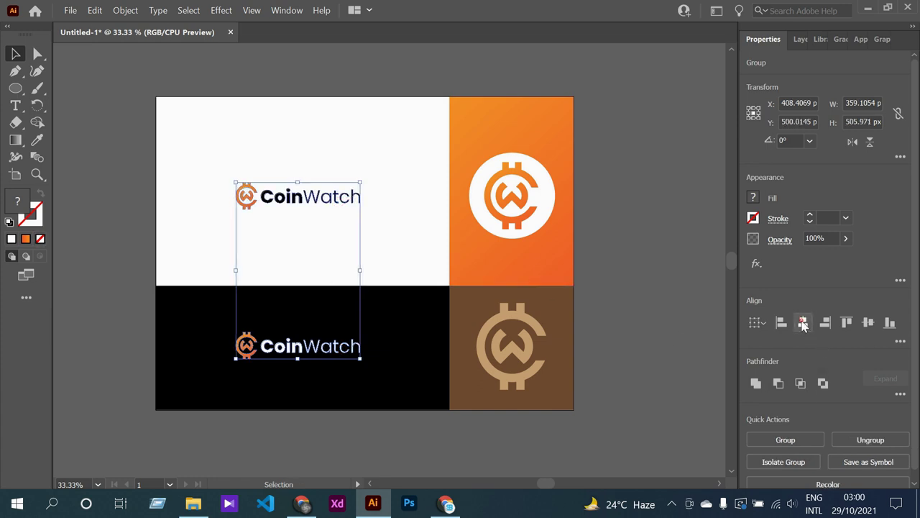
left_click(645, 349)
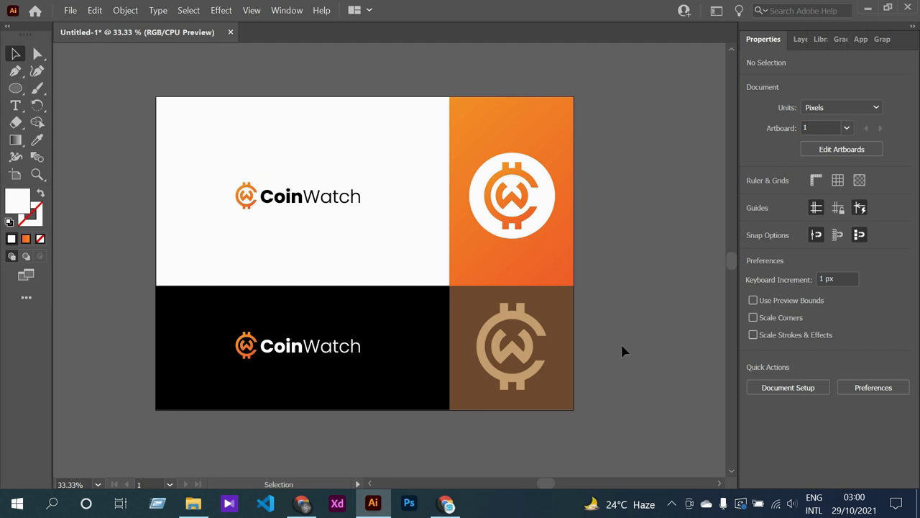
scroll(622, 346, "up", 1)
scroll(623, 350, "down", 1)
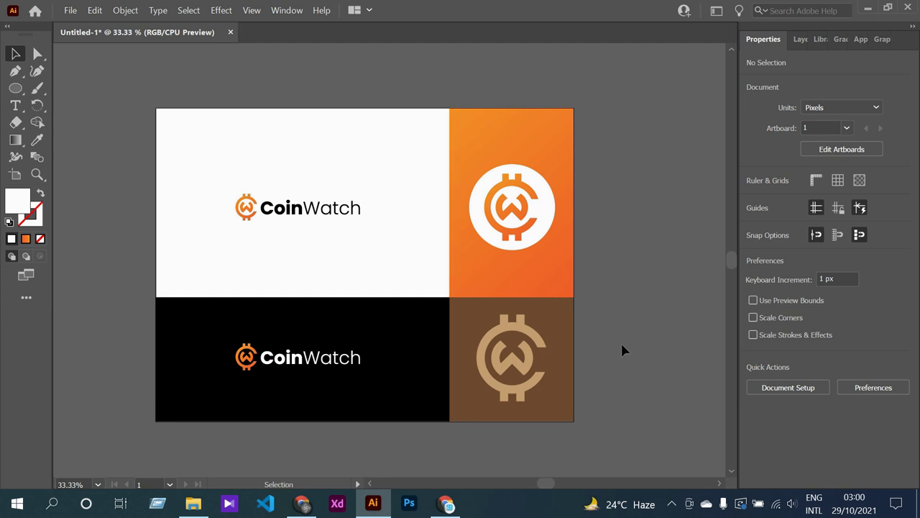
scroll(111, 237, "up", 1)
scroll(254, 249, "down", 2)
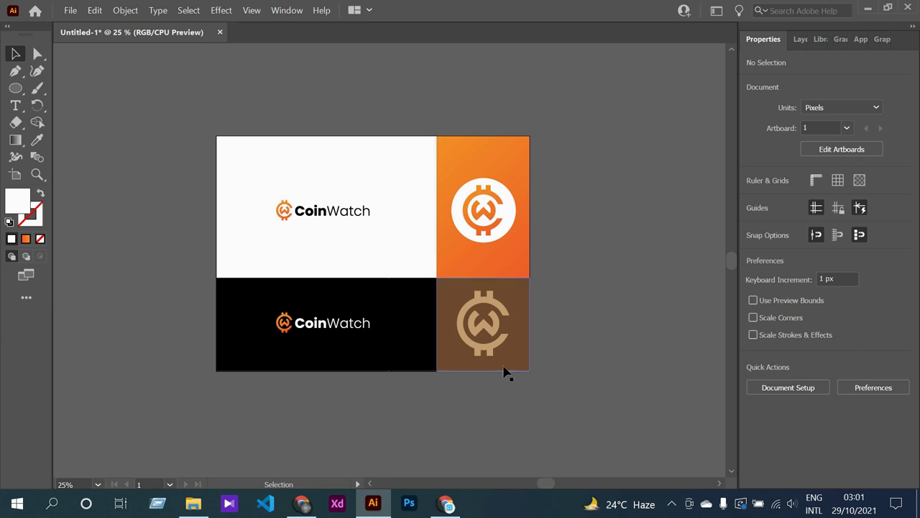
Search Google in Chrome for 'crypto coin pic'.
left_click(446, 503)
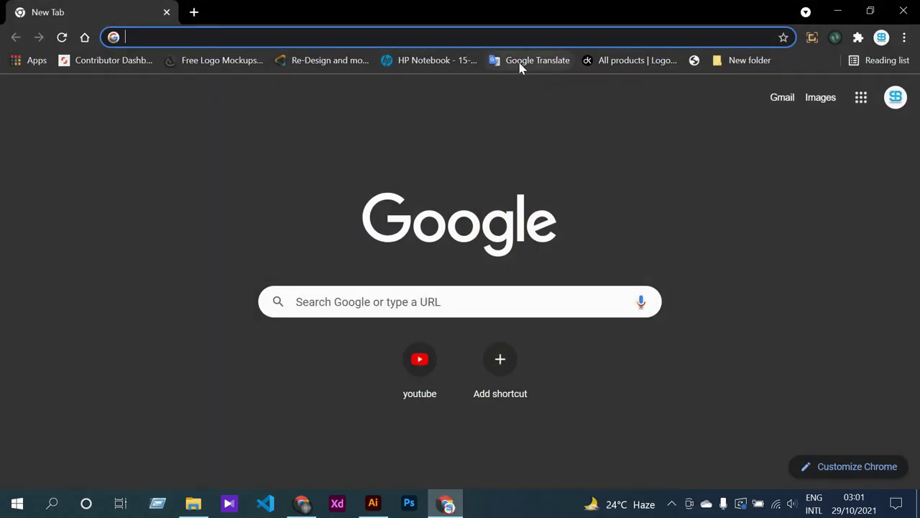
left_click(197, 39)
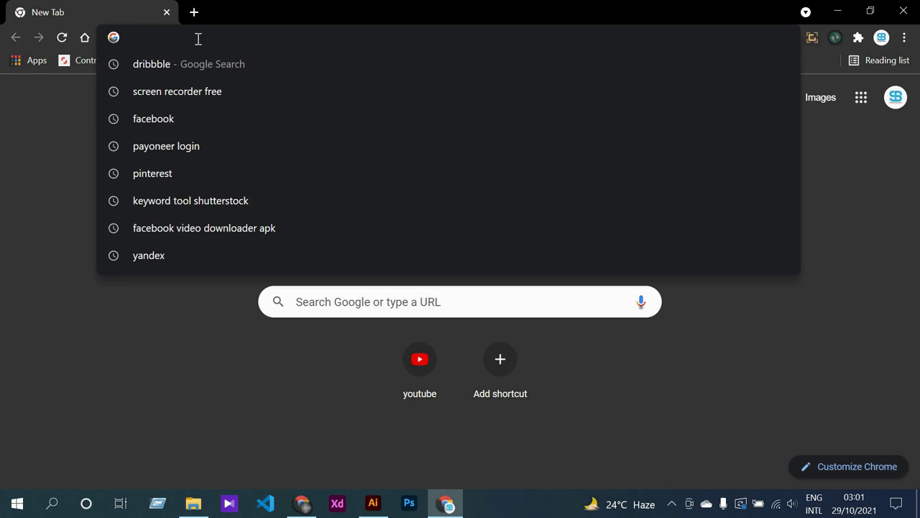
type("cr")
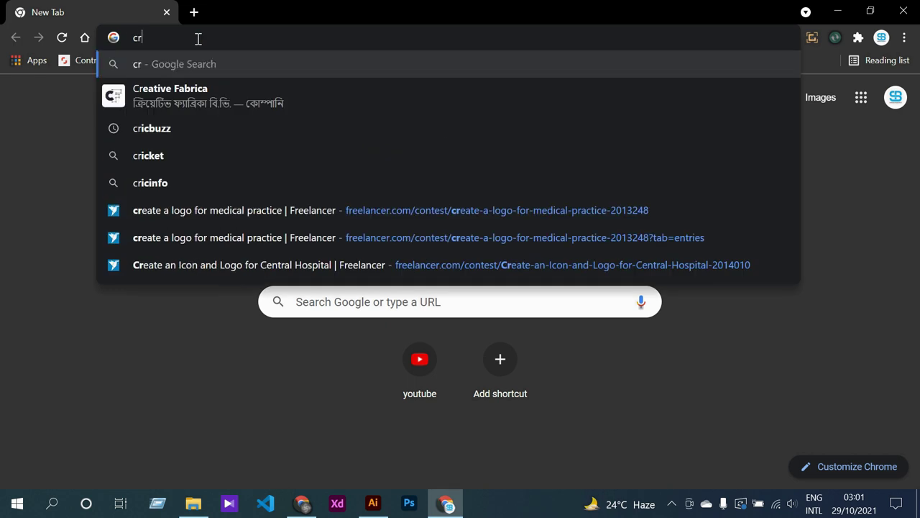
type("ypto ")
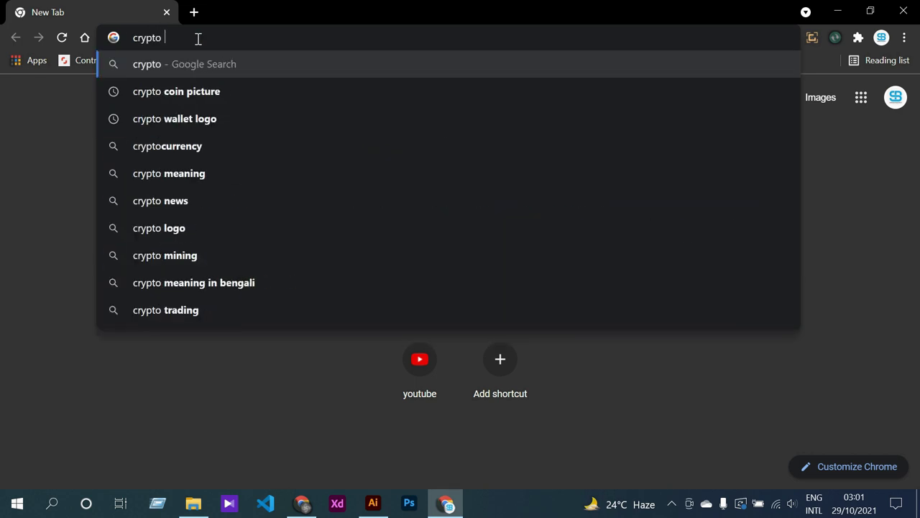
type("coin")
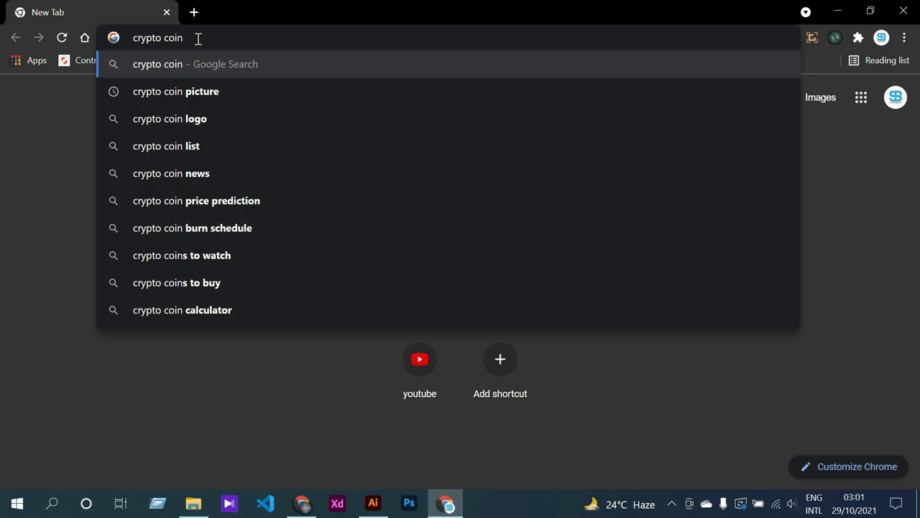
type(" pic")
key("Return")
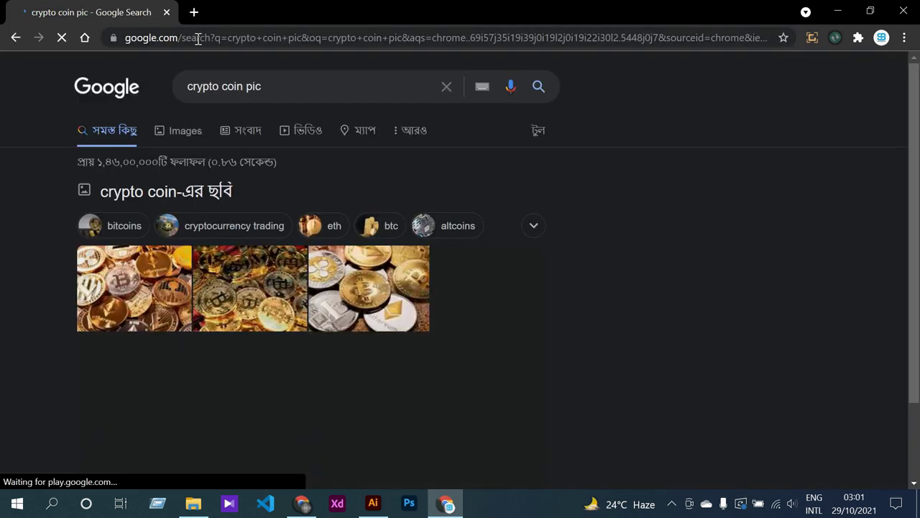
Copy the gold and silver bitcoin and ethereum coin photo from Google Images.
scroll(507, 296, "down", 1)
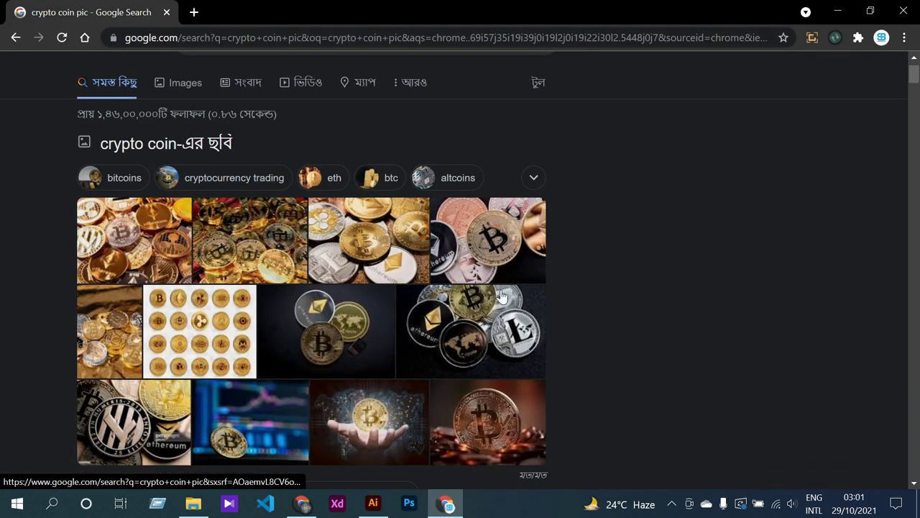
left_click(387, 248)
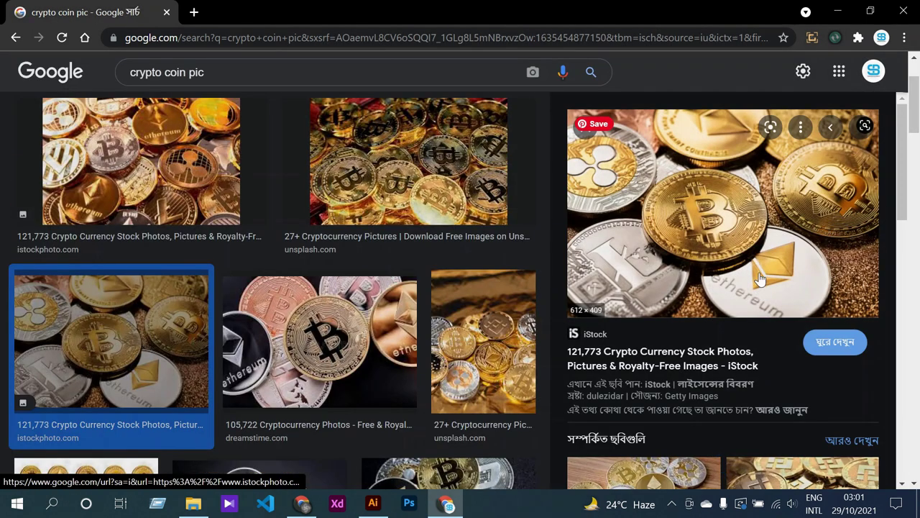
right_click(761, 279)
left_click(774, 376)
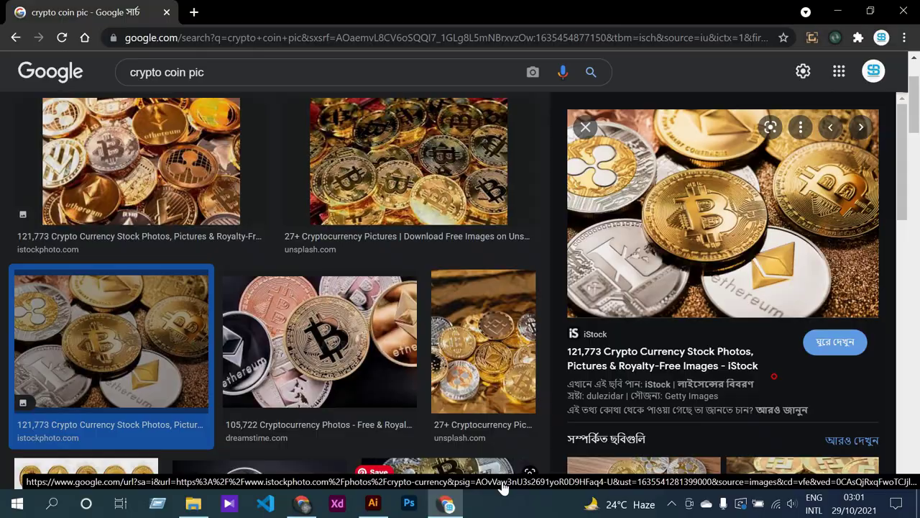
left_click(373, 506)
Paste the coin photo, scale it to about 1426 × 953 px, and send it to back.
key("ctrl+v")
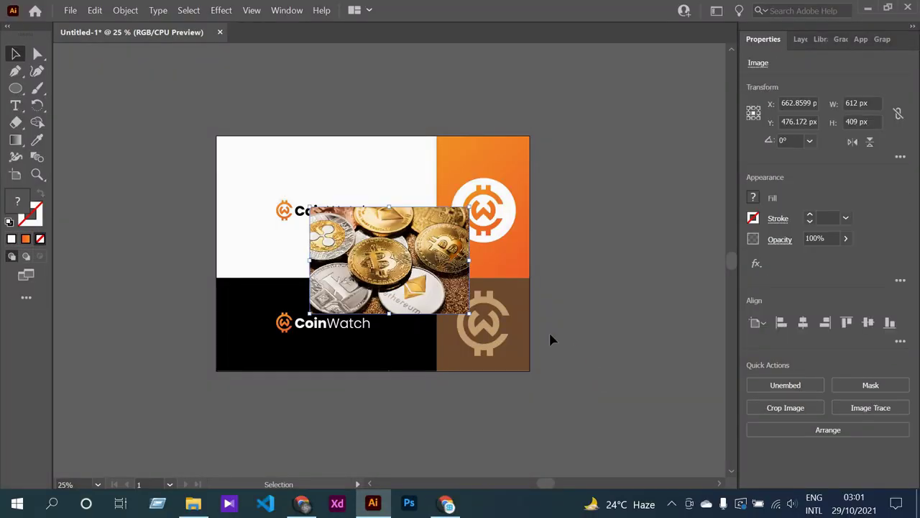
scroll(550, 338, "up", 1)
left_click_drag(386, 318, 319, 265)
mouse_move(391, 302)
left_mouse_down()
mouse_move(388, 315)
mouse_move(391, 295)
mouse_move(431, 334)
mouse_move(548, 404)
mouse_move(538, 411)
mouse_move(552, 423)
mouse_move(543, 411)
left_mouse_up()
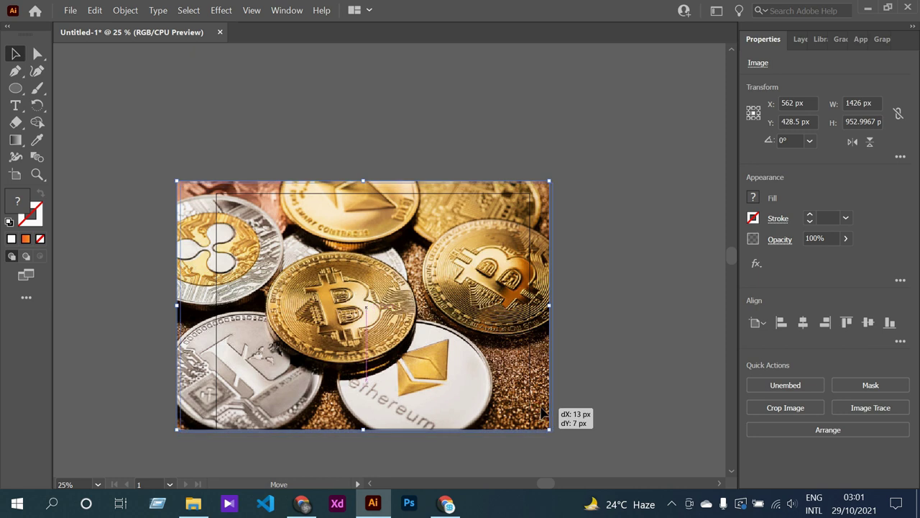
right_click(543, 412)
mouse_move(577, 338)
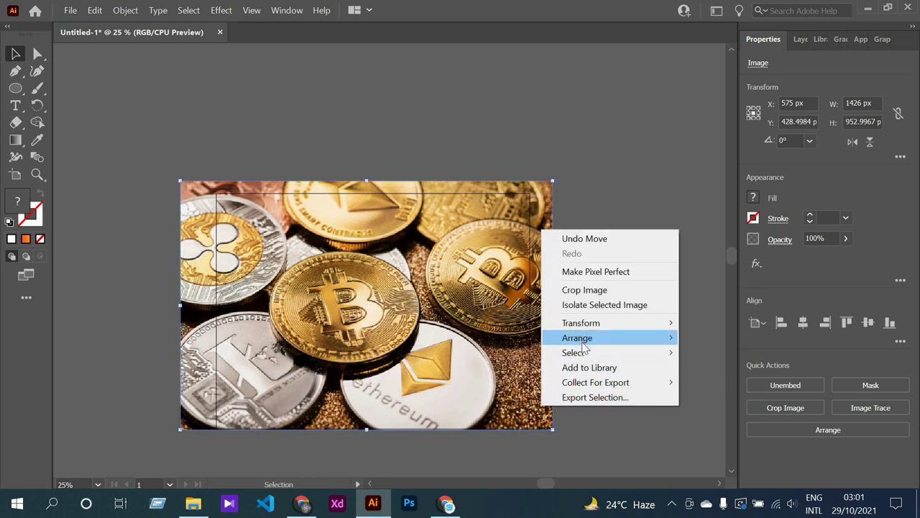
left_click(721, 382)
left_click(599, 413)
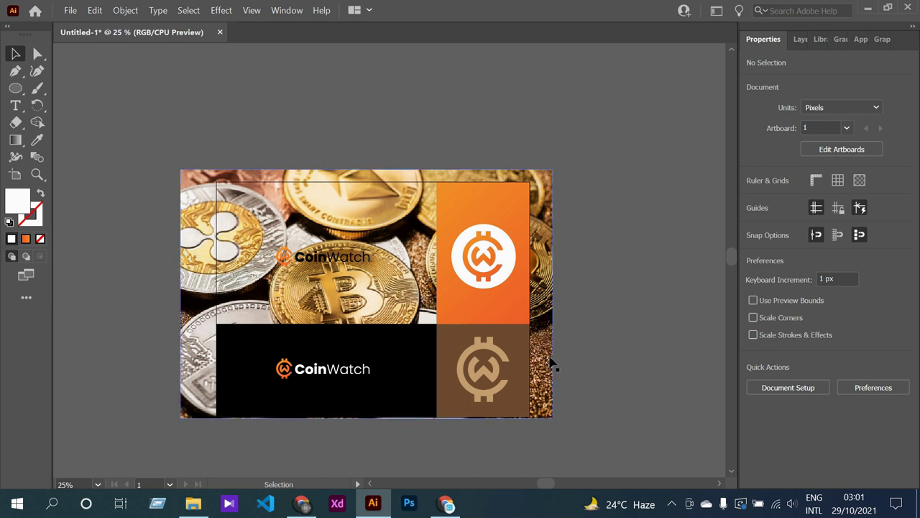
left_click(552, 365)
Draw a white rectangle over the top-left panel and send it to back.
left_click(595, 352)
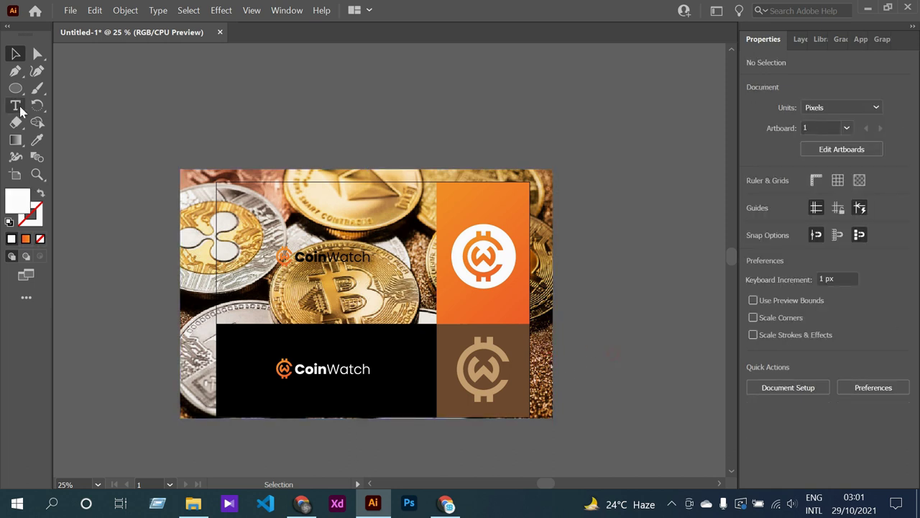
left_click_drag(15, 88, 90, 92)
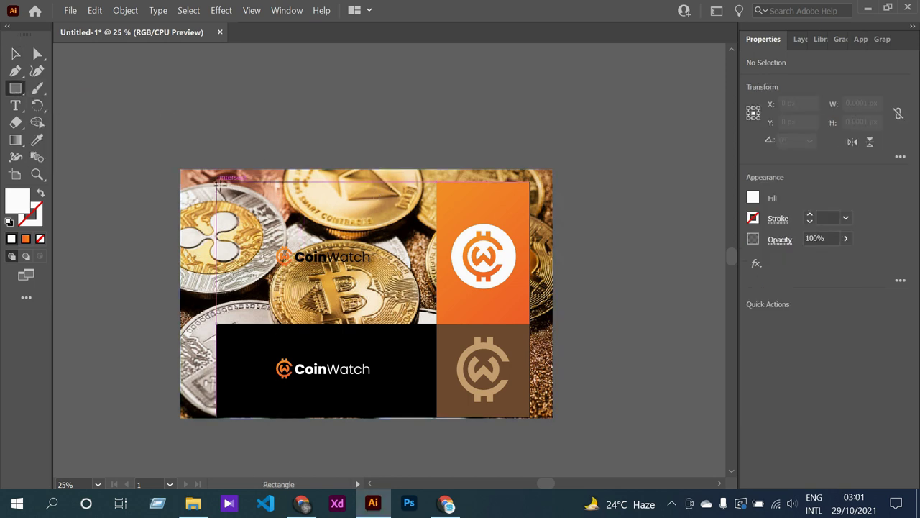
left_click_drag(217, 182, 437, 324)
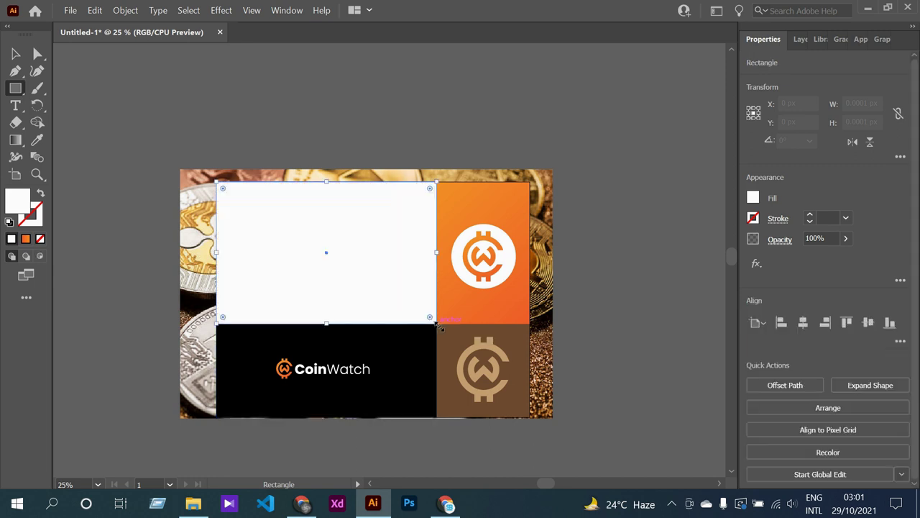
left_click(15, 53)
left_click(183, 122)
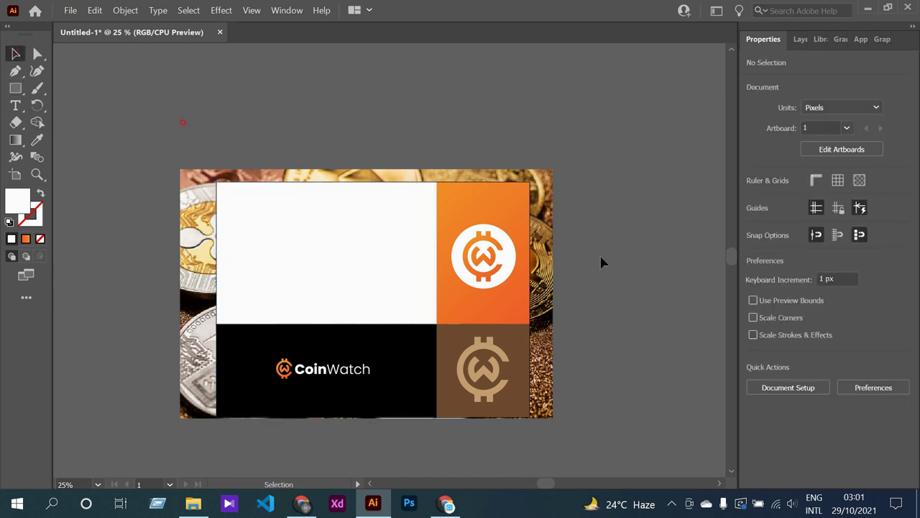
left_click(388, 305)
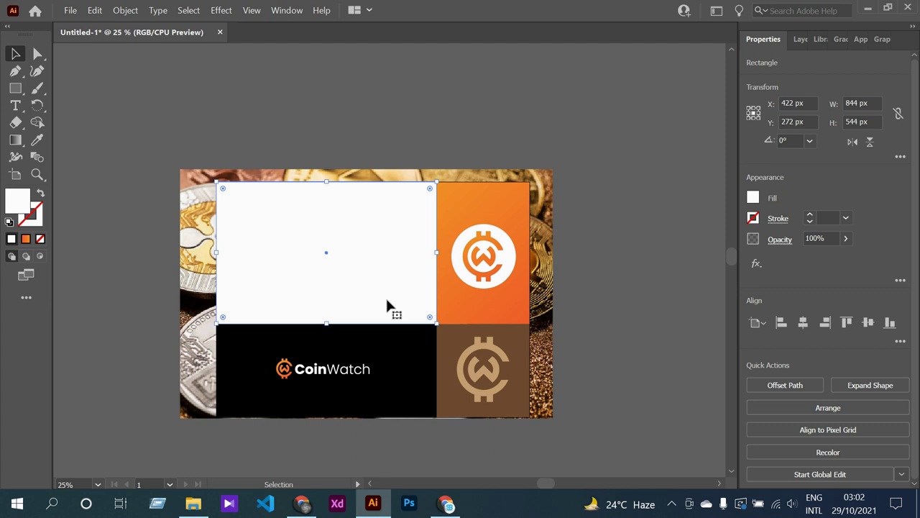
right_click(387, 302)
mouse_move(423, 421)
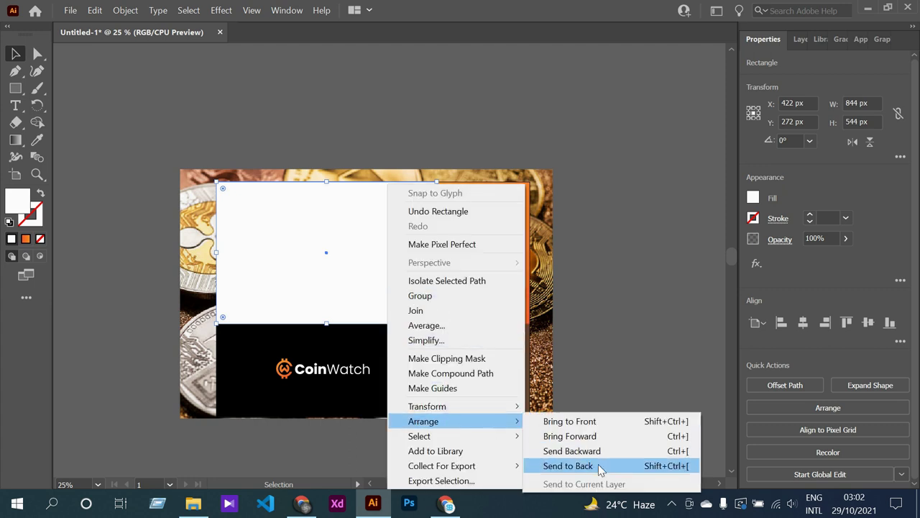
left_click(602, 466)
Send the coin photo behind the new white rectangle.
left_click(610, 350)
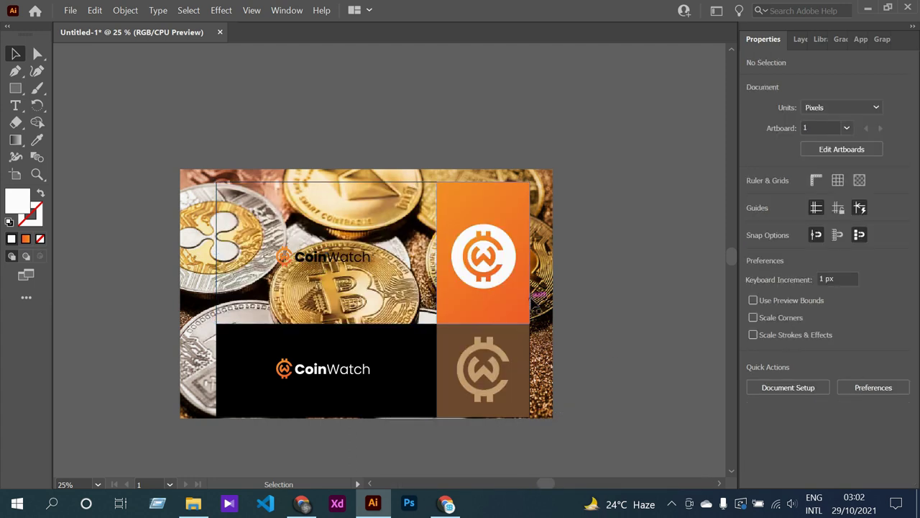
left_click(540, 309)
right_click(544, 298)
mouse_move(579, 401)
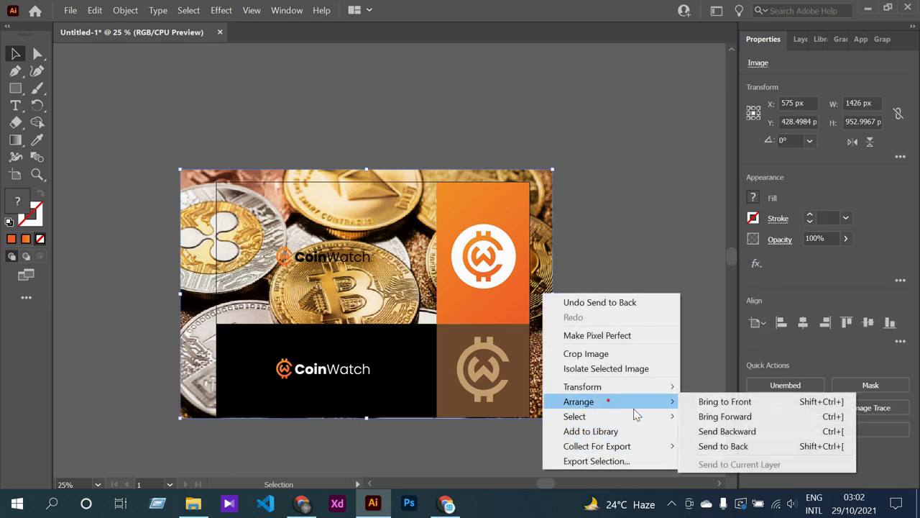
left_click(735, 446)
left_click(595, 362)
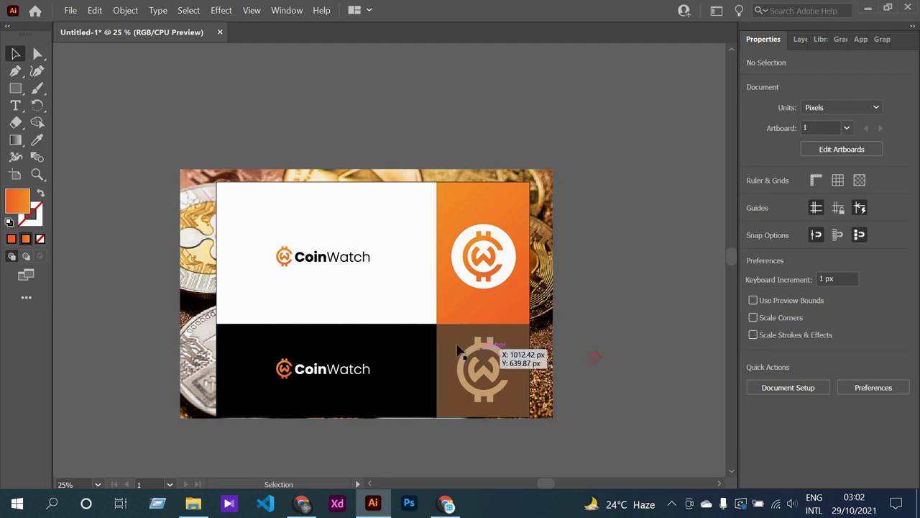
Select the white, black, orange and brown logo panels and lower their opacity to about 93%.
left_click(368, 283)
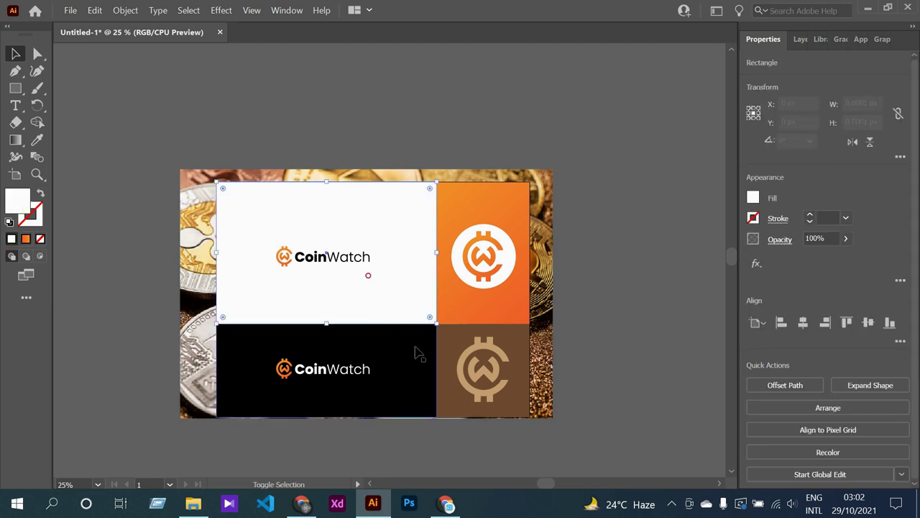
left_click(419, 350, "shift")
left_click(460, 316, "shift")
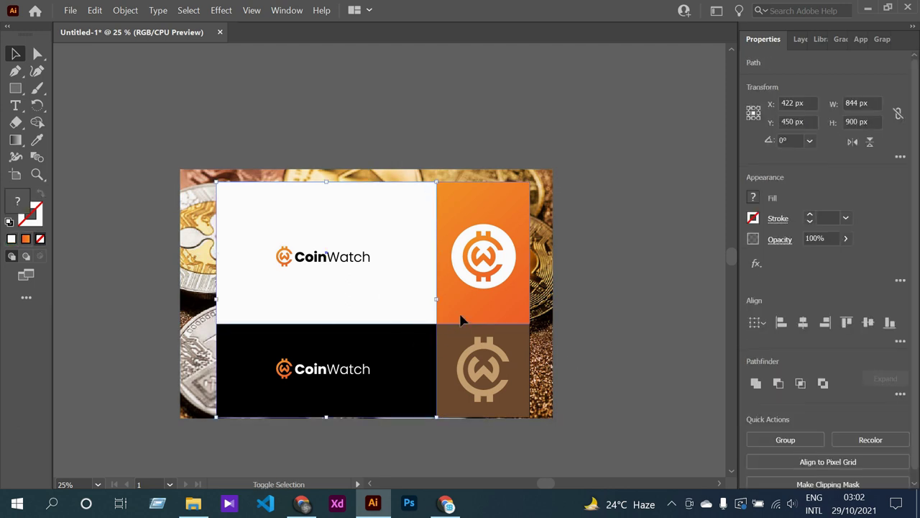
left_click(451, 358, "shift")
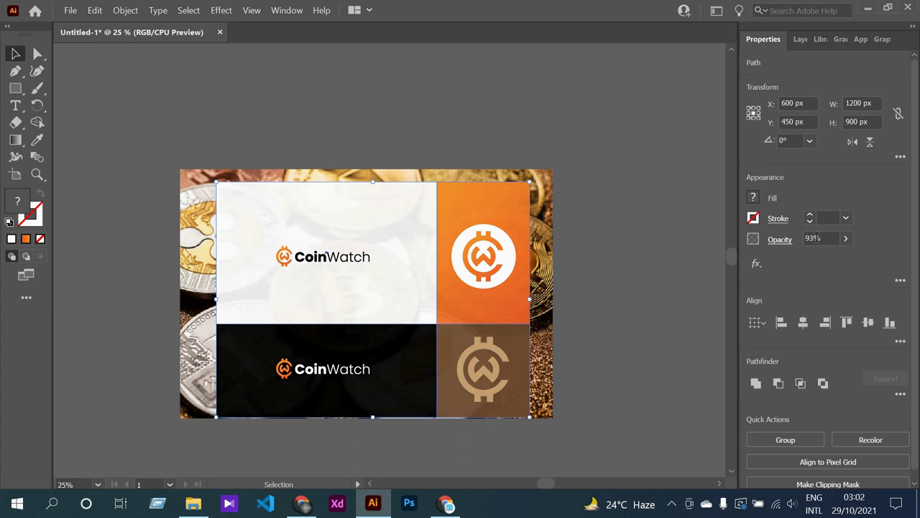
left_click(638, 354)
Set the black CoinWatch panel to 82% opacity and the white panel to 96%.
left_click(409, 368)
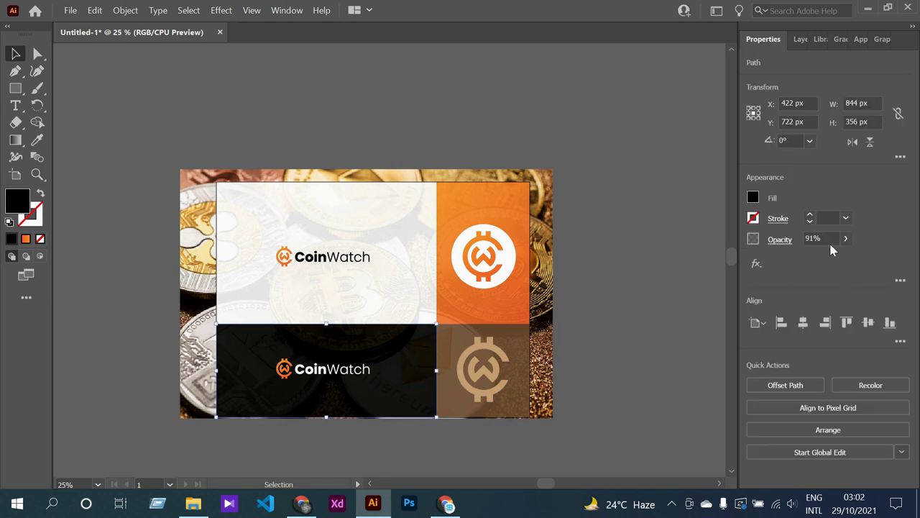
scroll(826, 238, "down", 3)
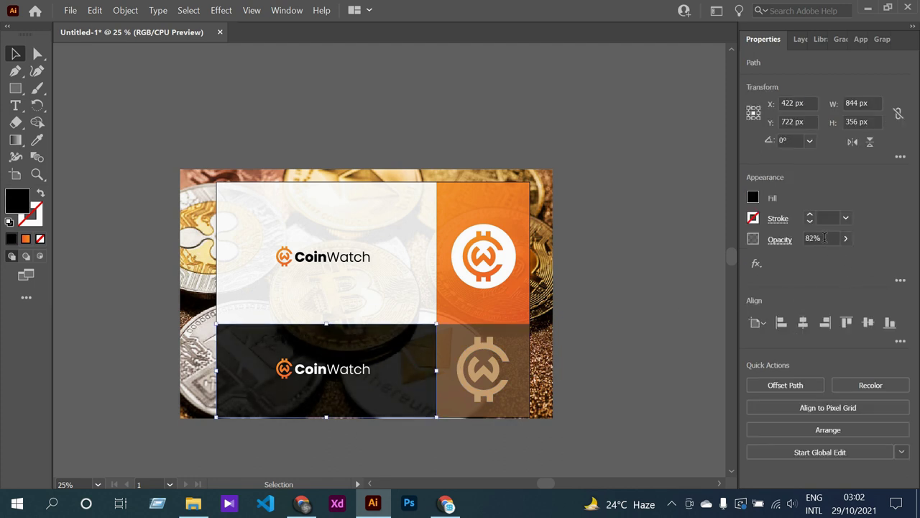
left_click(555, 307)
left_click(424, 302)
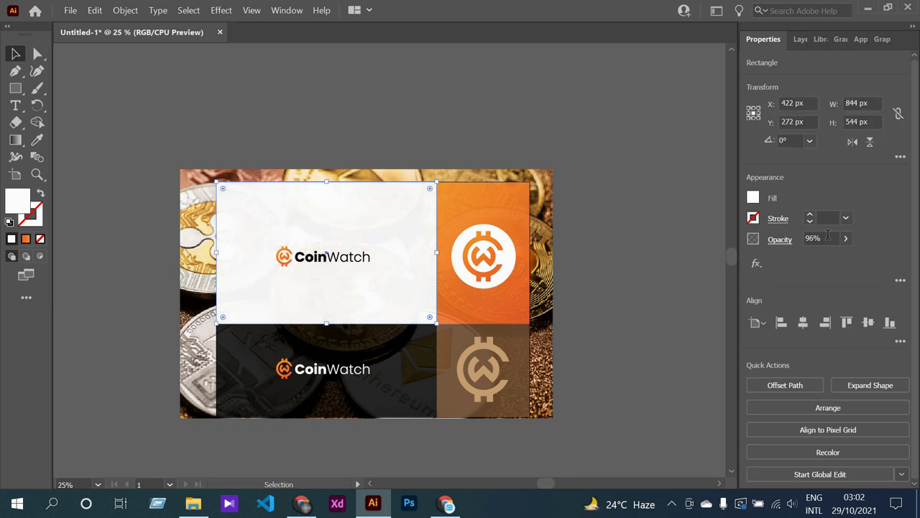
left_click(598, 297)
scroll(595, 297, "down", 1)
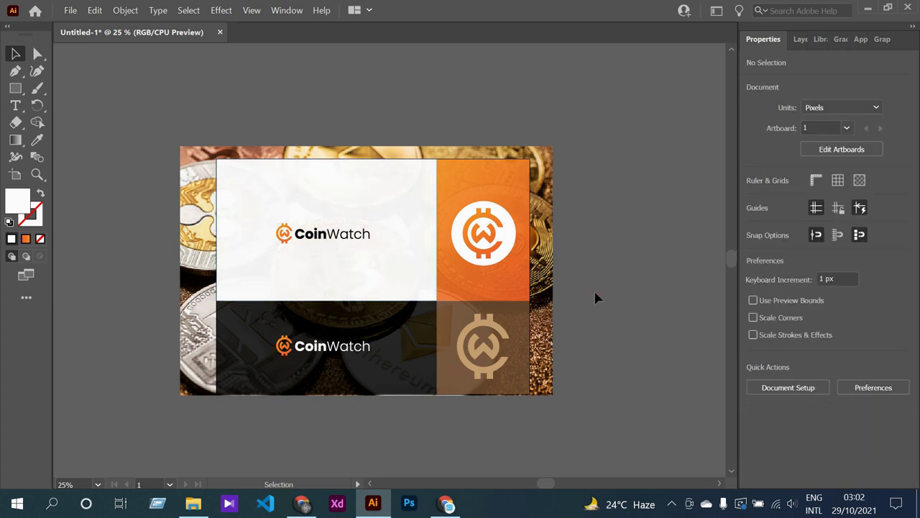
scroll(369, 334, "up", 1)
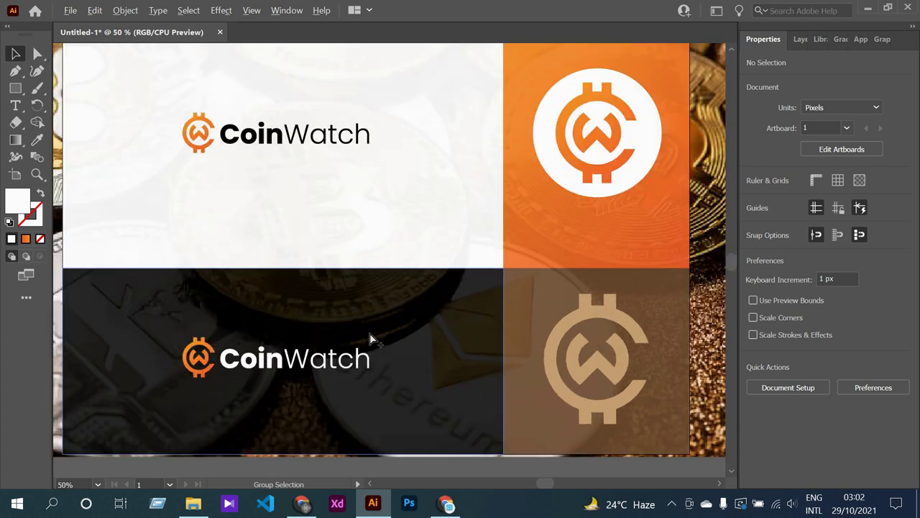
scroll(370, 333, "down", 1)
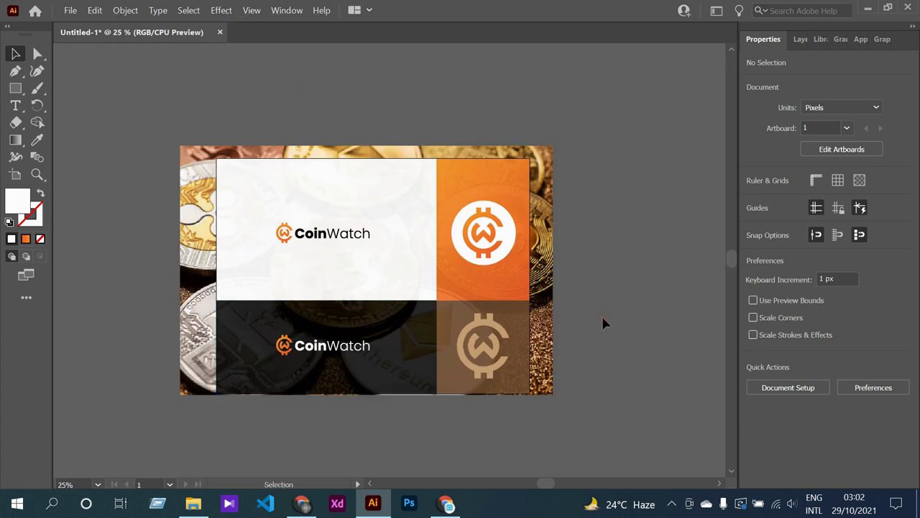